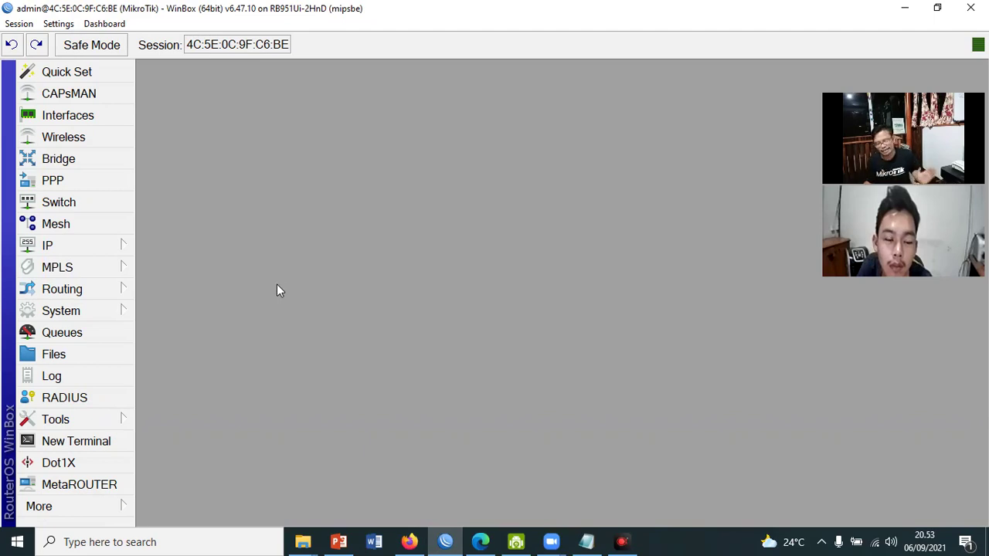
# Reset the router's configuration with the No Default Configuration option enabled and let it reboot.
pyautogui.click(85, 321)
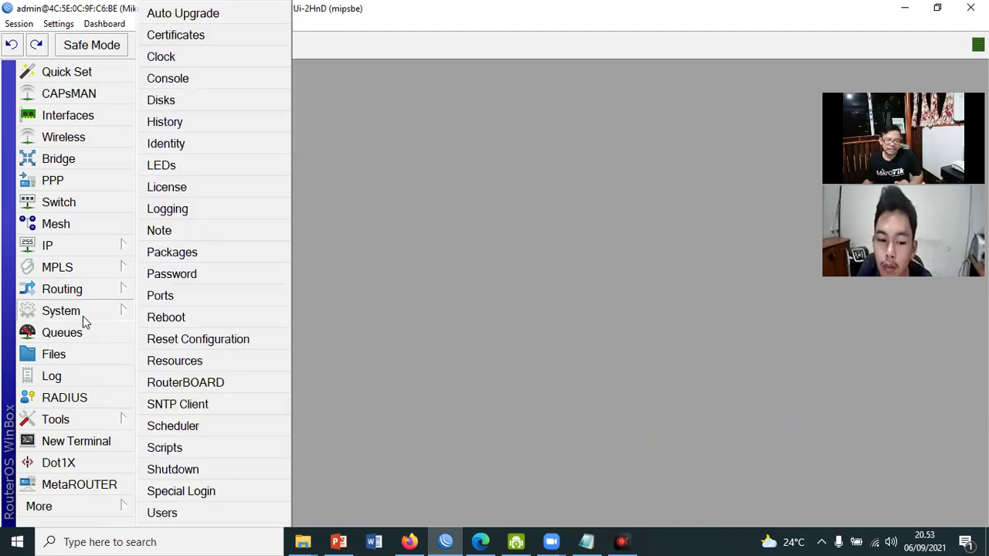
pyautogui.click(210, 341)
pyautogui.click(449, 219)
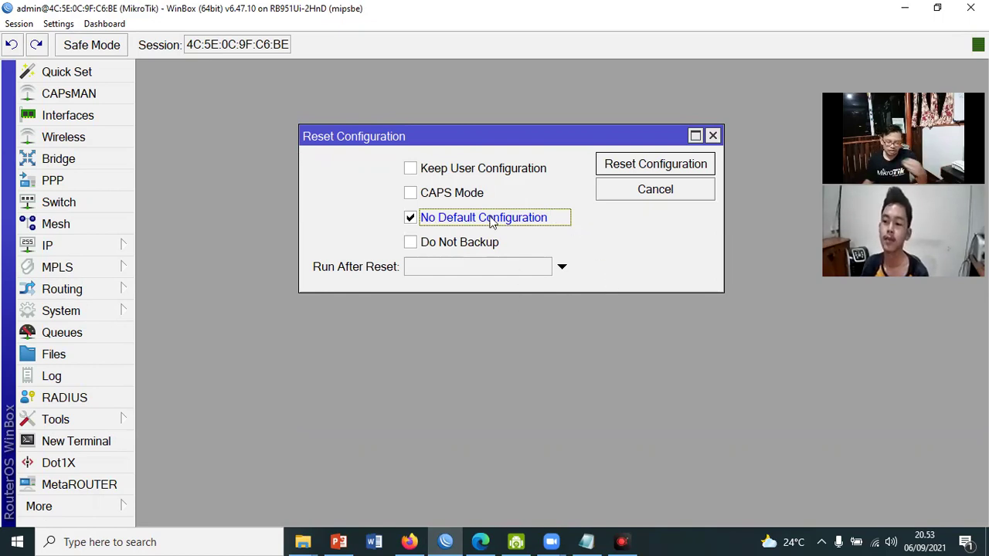
pyautogui.click(692, 170)
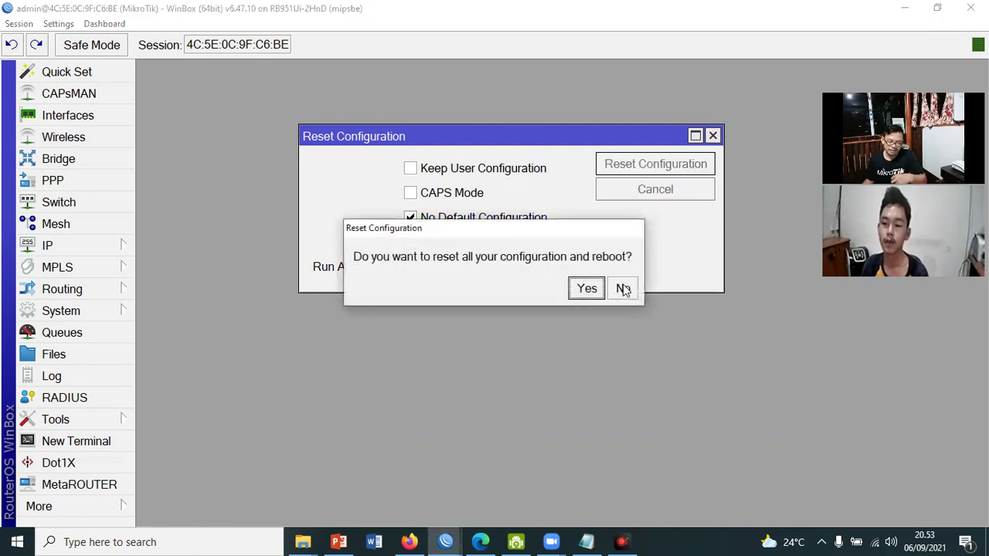
pyautogui.click(587, 288)
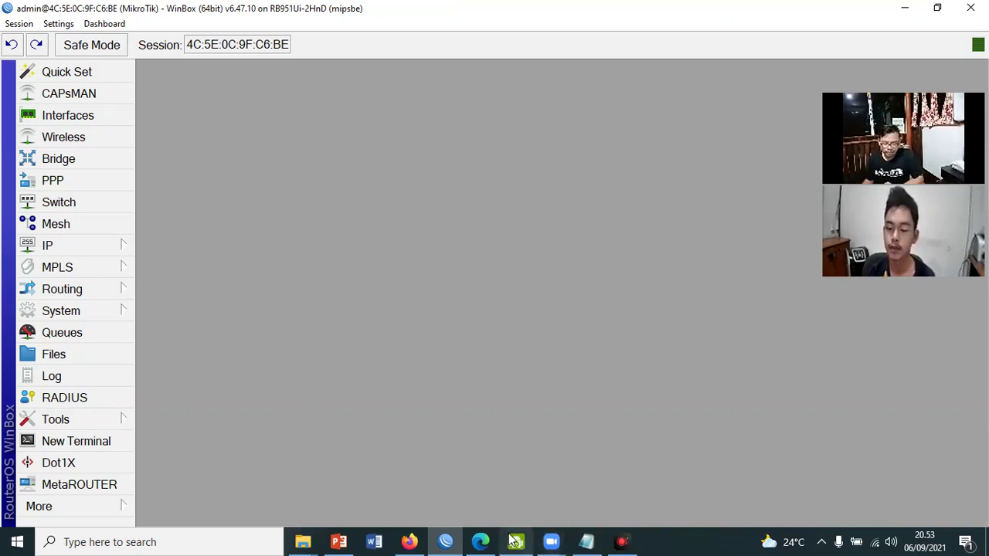
# Switch to the case-study PDF in Edge and review its network topology, Bandwidth Management and Langkah Konfigurasi pages.
pyautogui.click(479, 540)
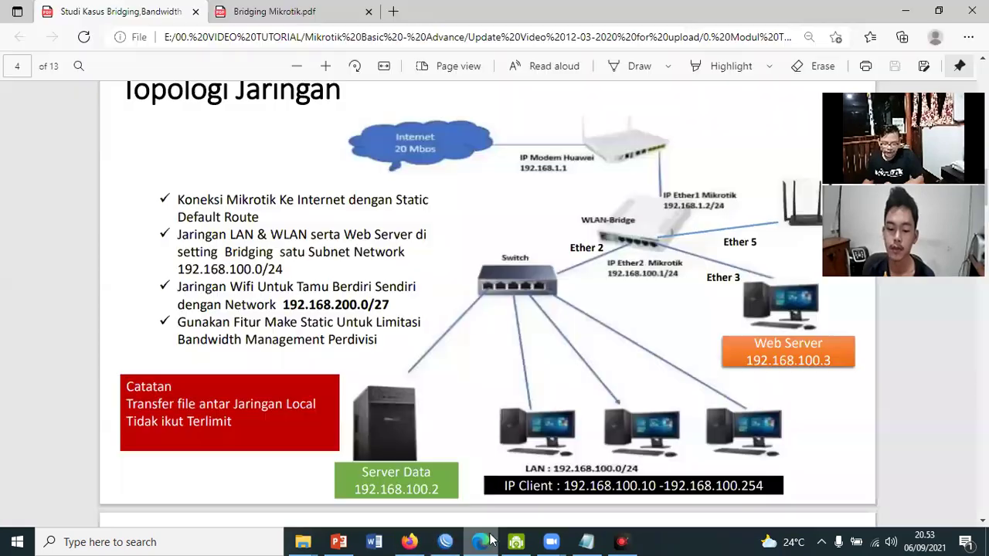
pyautogui.scroll(-5, 512, 409)
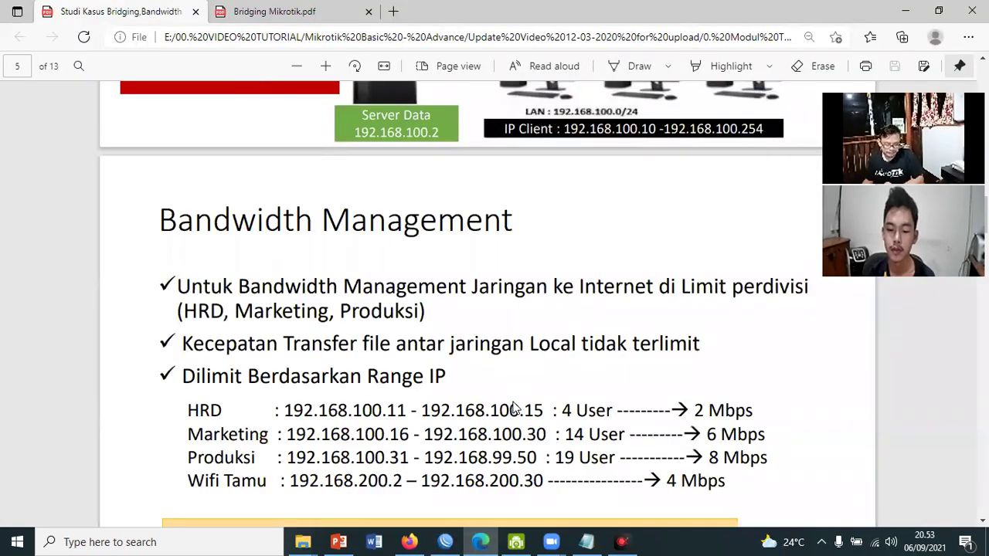
pyautogui.scroll(-5, 515, 408)
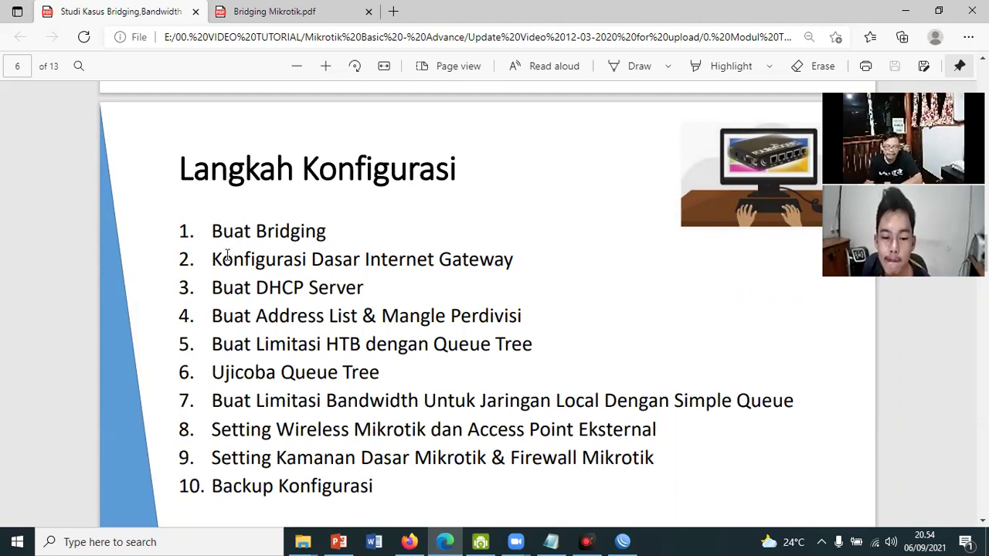
# Switch back to WinBox and reconnect to the MikroTik neighbor by its MAC address with the admin login.
pyautogui.click(622, 542)
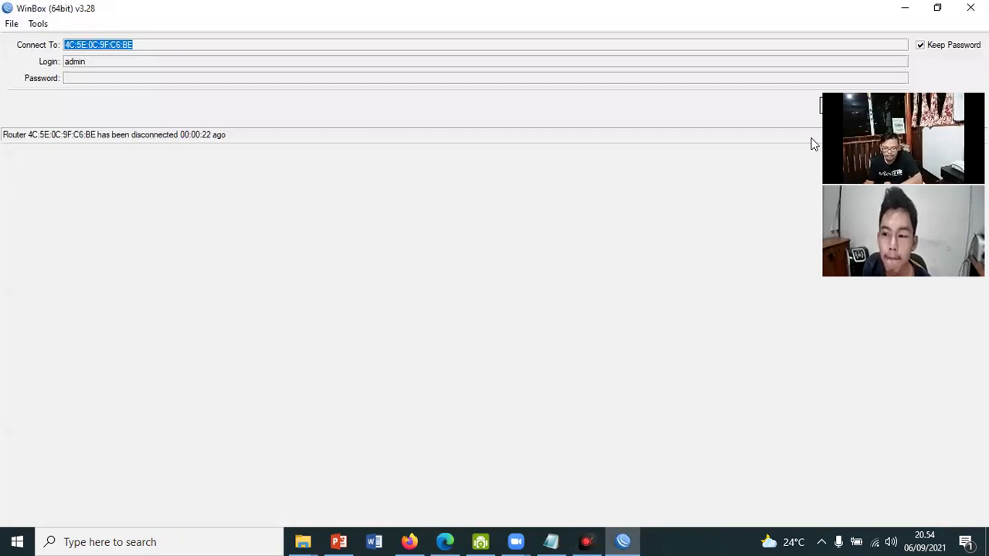
pyautogui.press('Escape')
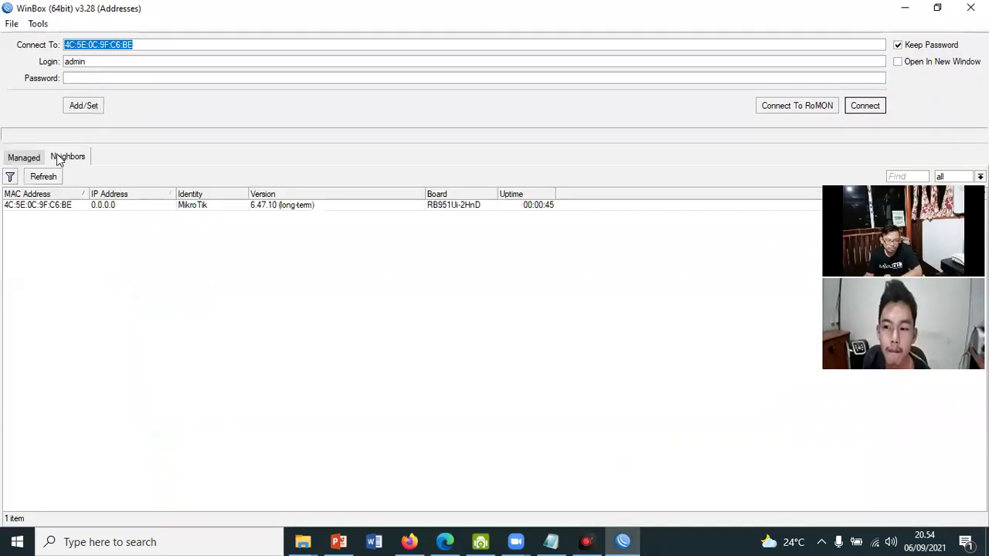
pyautogui.click(33, 207)
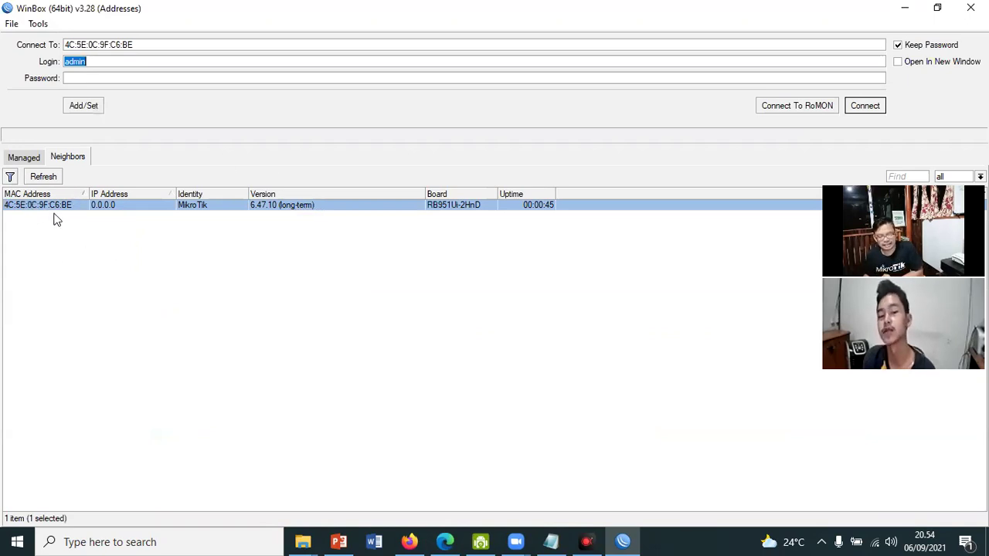
pyautogui.click(864, 106)
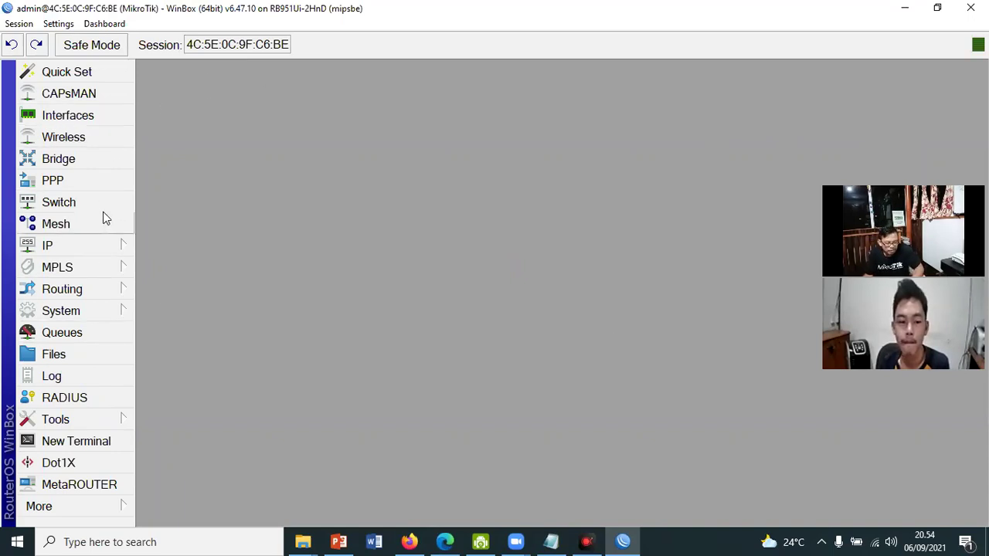
# Open the interface list and rename the ether1 interface to ether1-Internet.
pyautogui.click(63, 116)
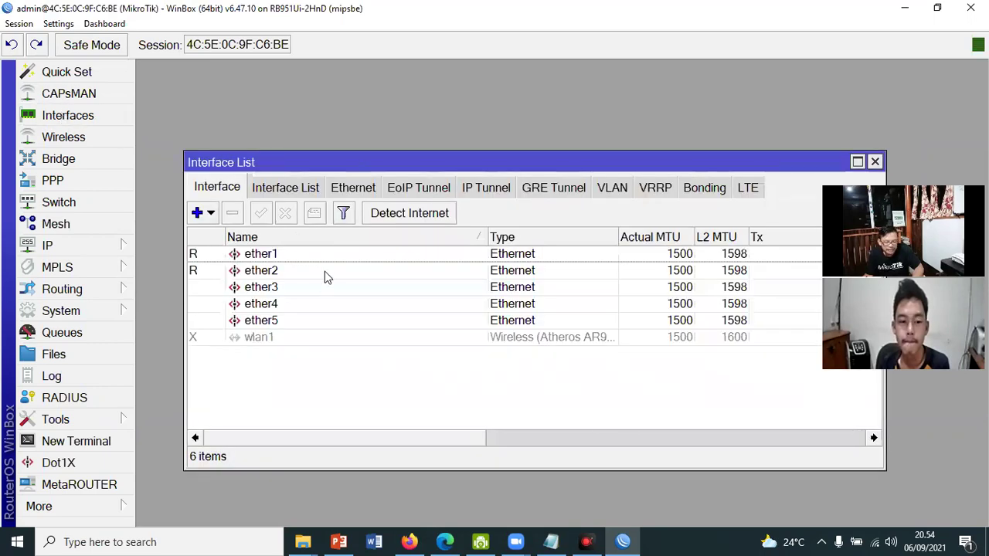
pyautogui.click(289, 255)
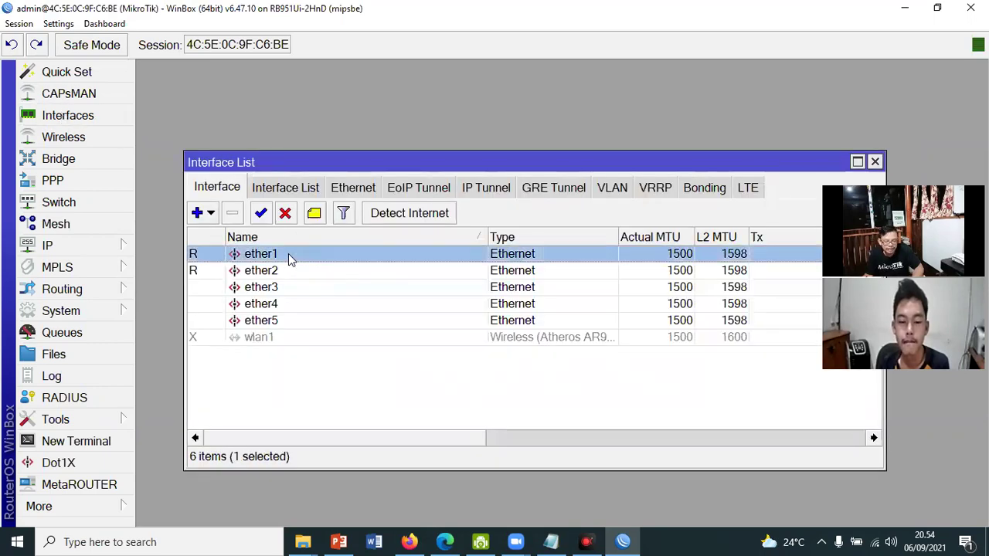
pyautogui.doubleClick(288, 254)
pyautogui.click(483, 126)
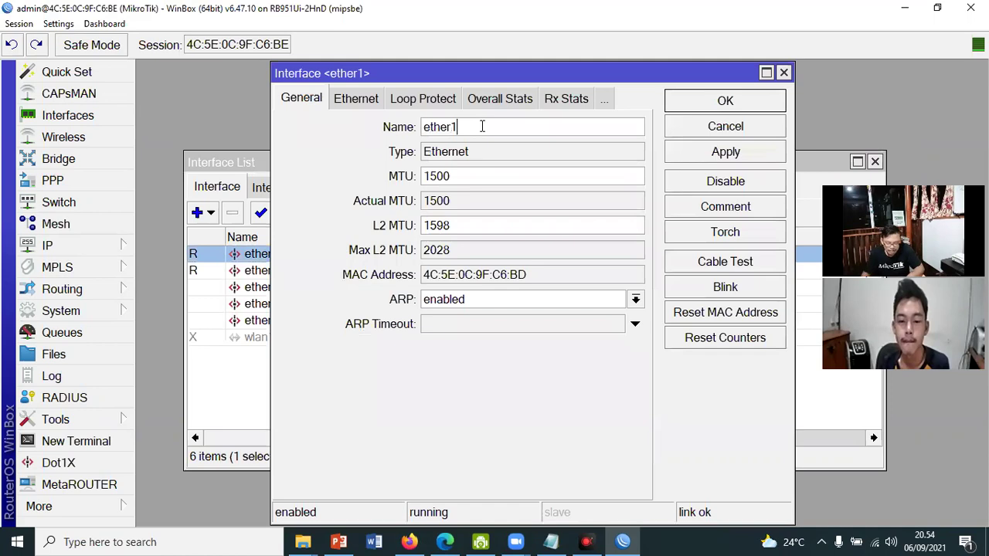
pyautogui.write('-Internet')
pyautogui.click(745, 99)
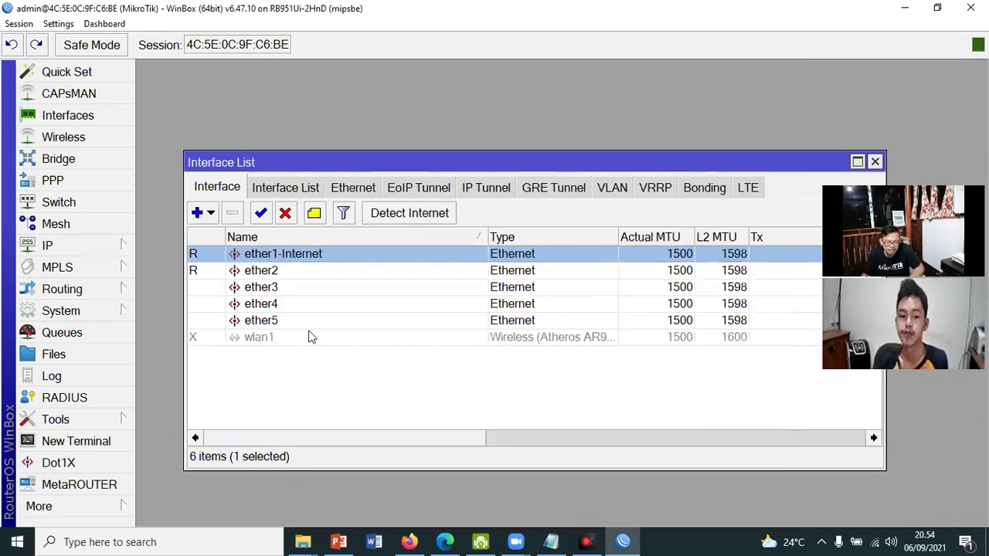
# Rename the ether2 interface to ether2-LAN.
pyautogui.doubleClick(294, 276)
pyautogui.click(479, 127)
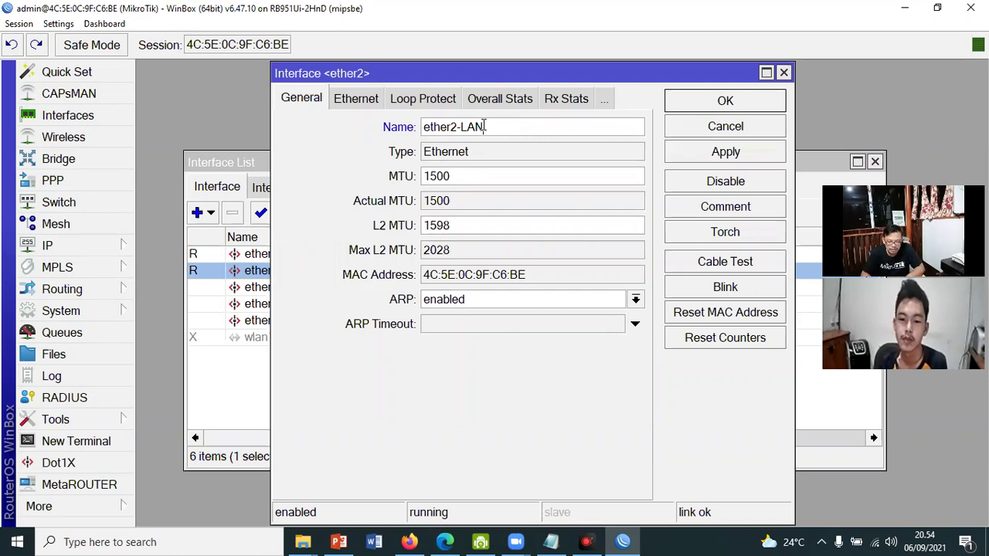
pyautogui.click(746, 101)
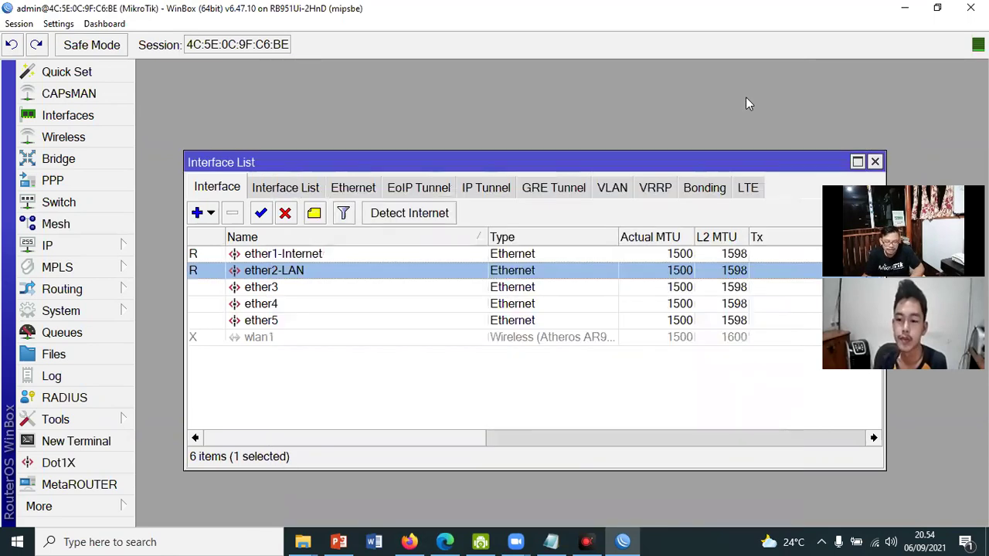
# Check the topology diagram in the PDF for ether3's role and rename that interface in WinBox to ether3-Web Server.
pyautogui.click(280, 289)
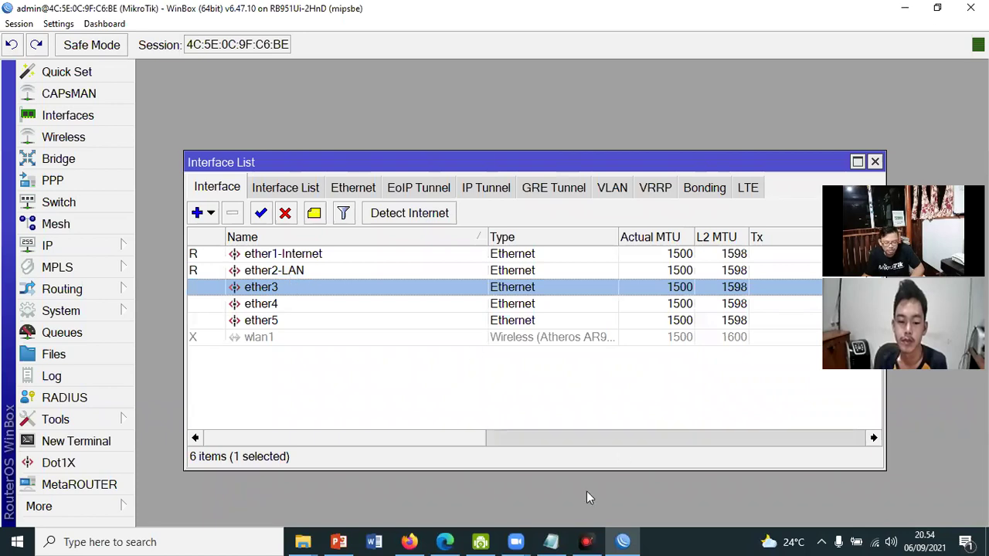
pyautogui.click(445, 541)
pyautogui.scroll(-5, 546, 340)
pyautogui.scroll(10, 546, 340)
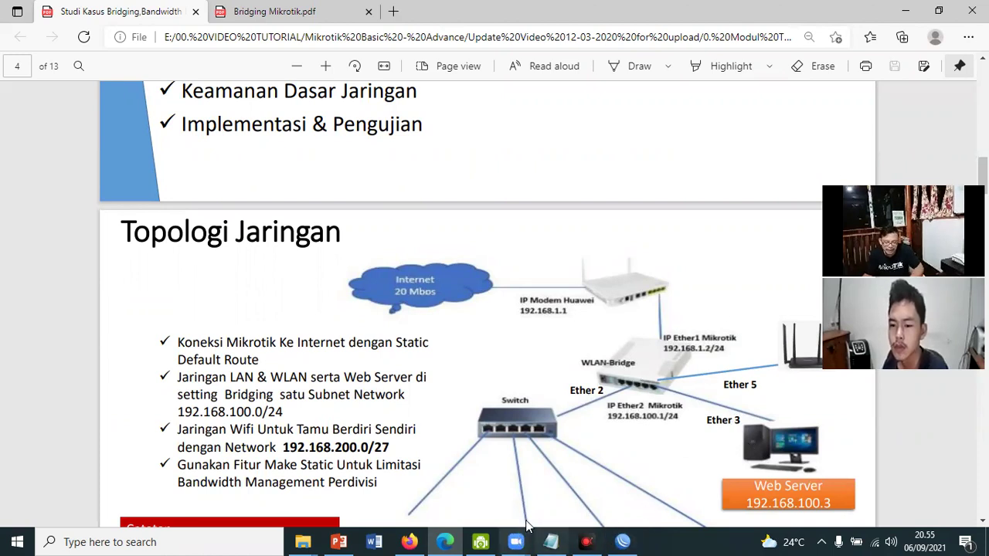
pyautogui.click(637, 540)
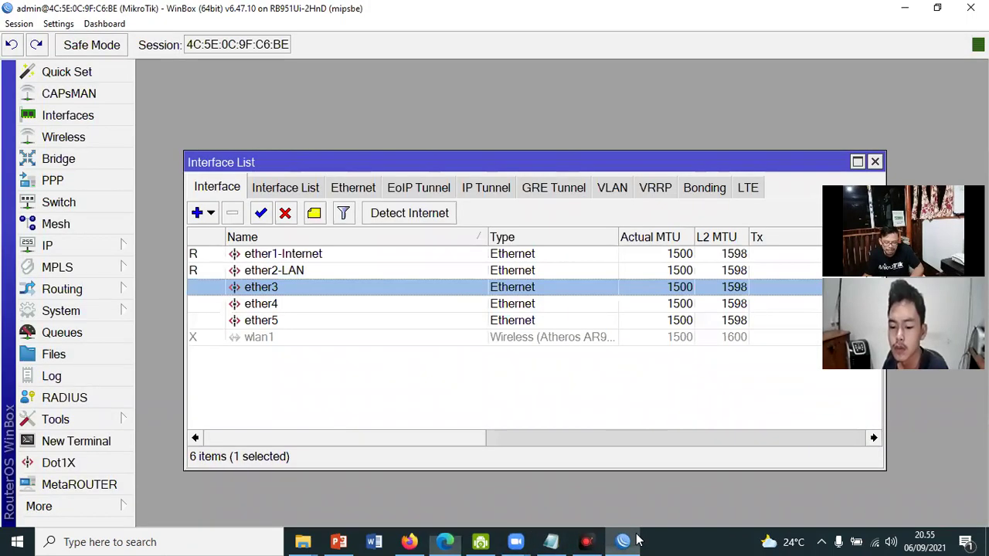
pyautogui.doubleClick(272, 287)
pyautogui.click(542, 125)
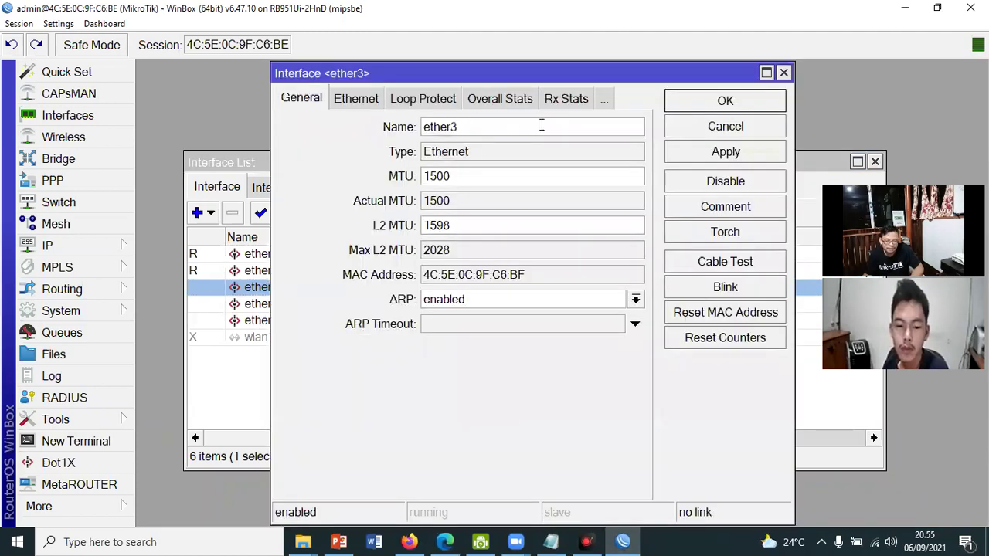
pyautogui.write('-We')
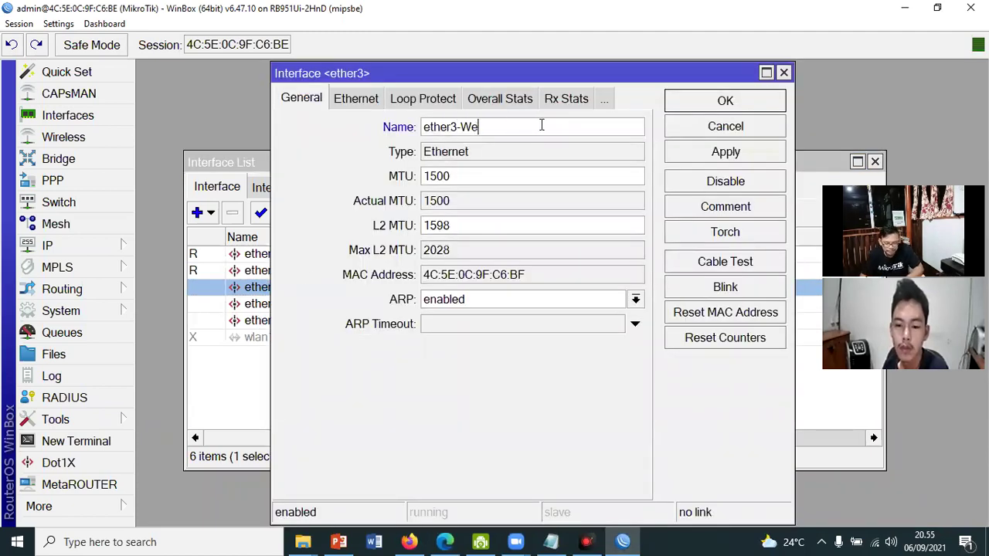
pyautogui.write('b Server')
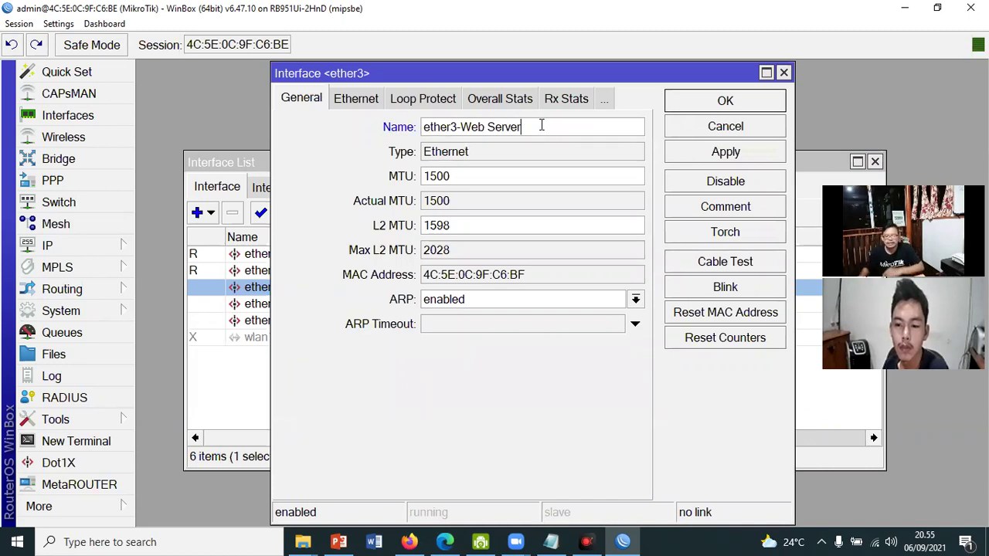
pyautogui.click(736, 100)
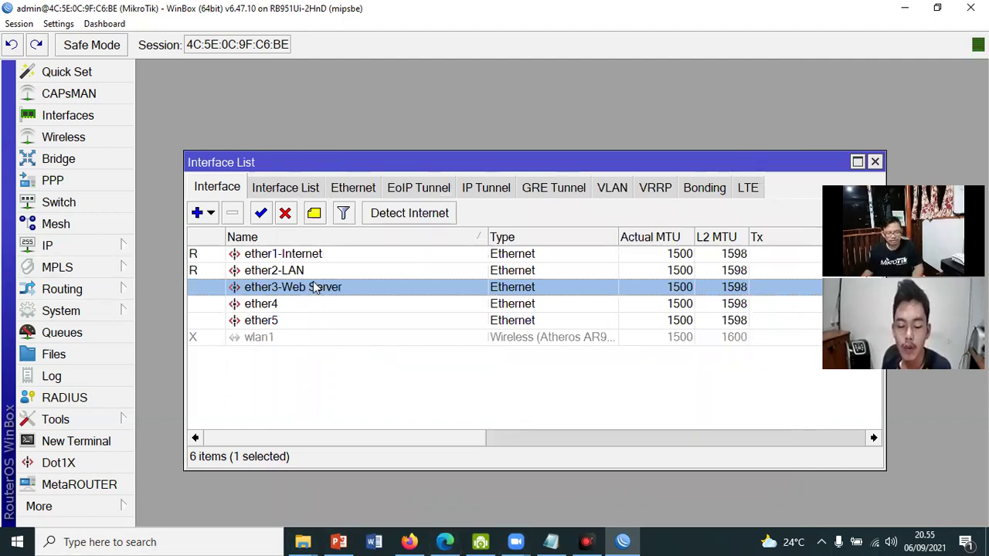
pyautogui.click(313, 271)
pyautogui.click(315, 289)
pyautogui.click(311, 272)
pyautogui.click(311, 287)
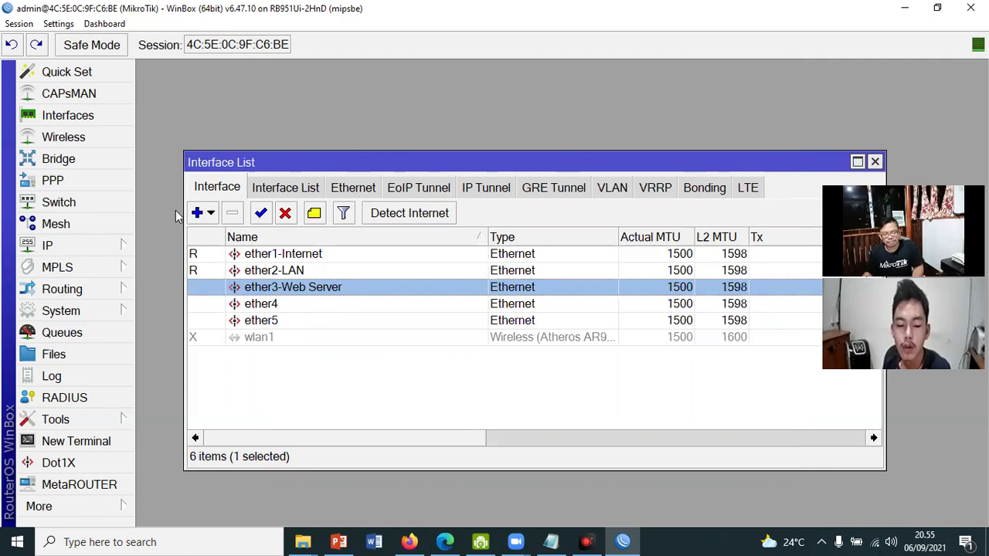
# Create a new bridge interface named bridge-LAN.
pyautogui.click(49, 162)
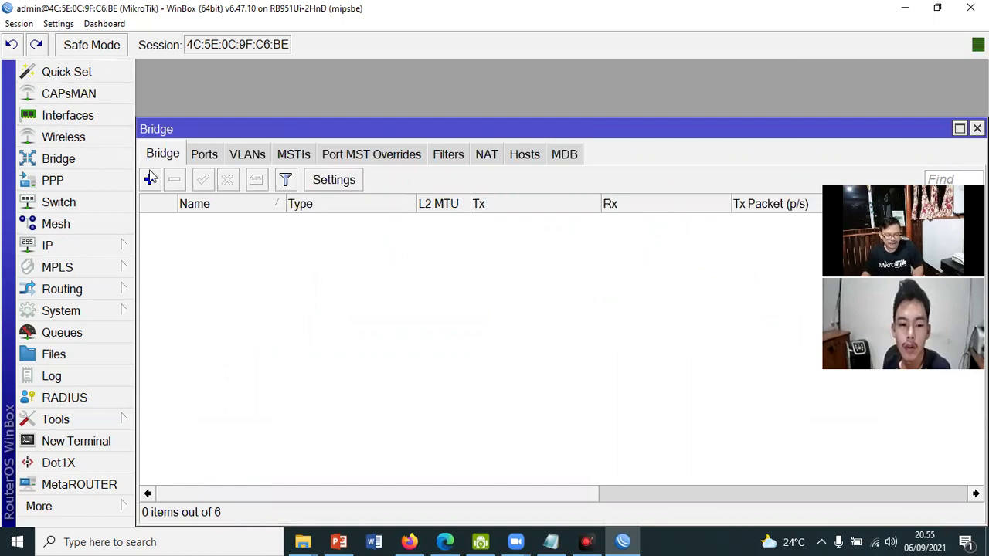
pyautogui.click(149, 180)
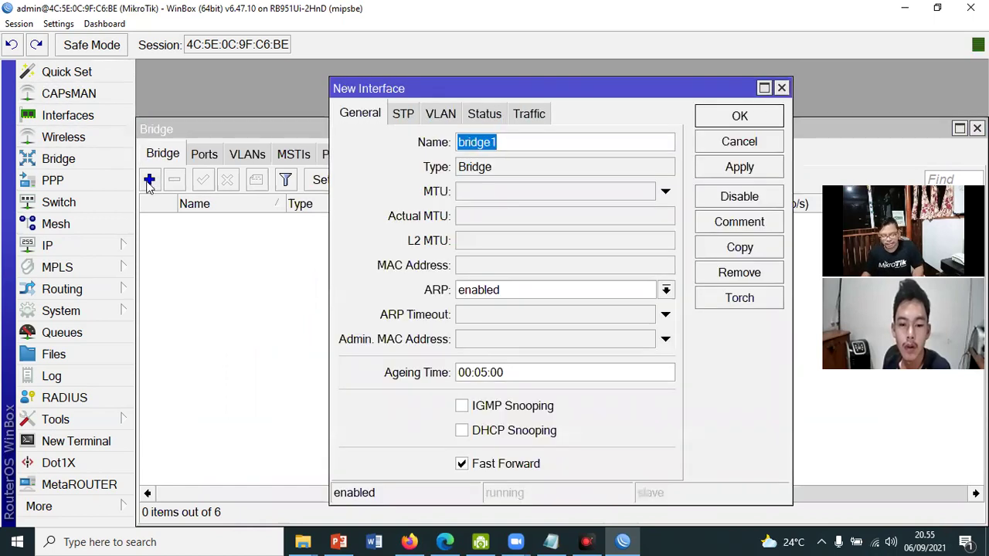
pyautogui.moveTo(585, 94); pyautogui.dragTo(589, 162)
pyautogui.click(513, 210)
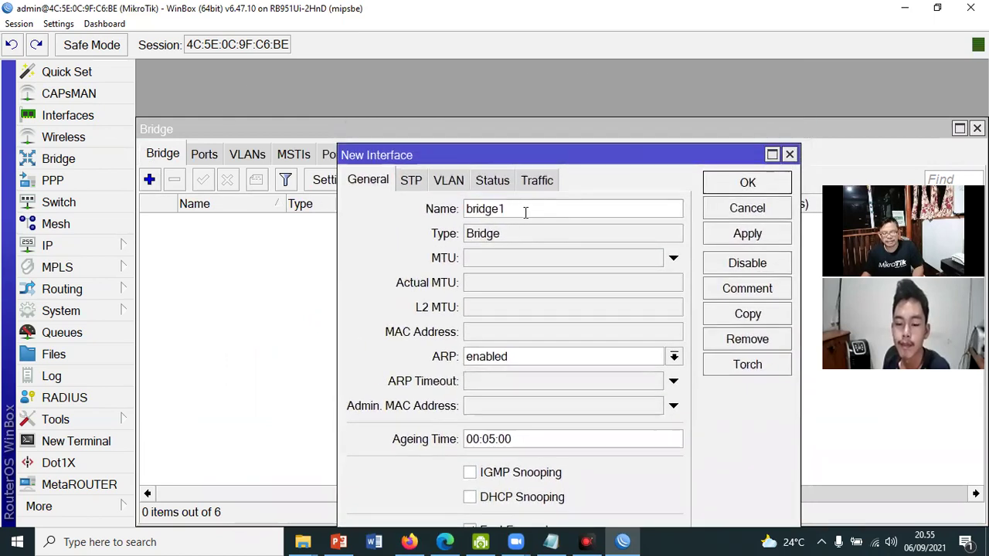
pyautogui.press('BackSpace')
pyautogui.write('-')
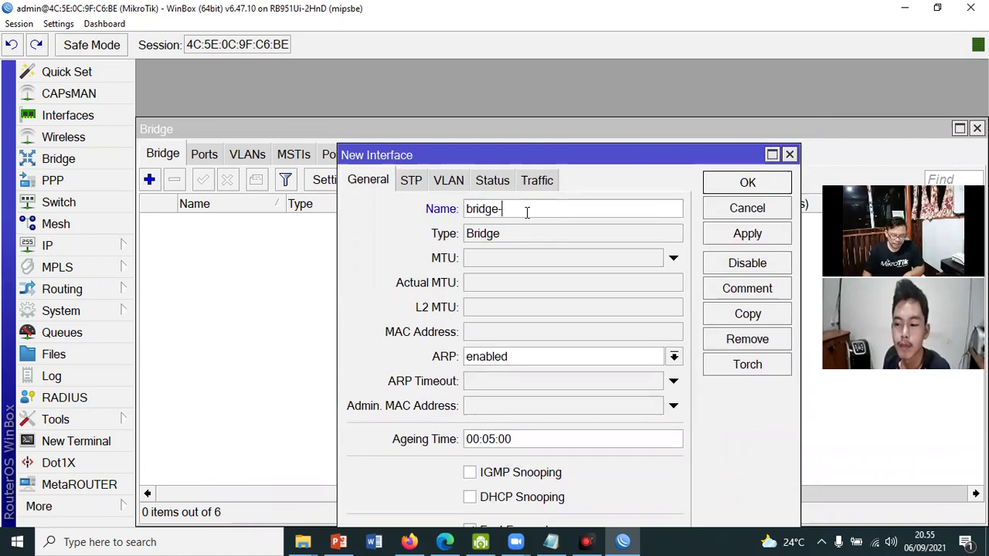
pyautogui.write('LAN')
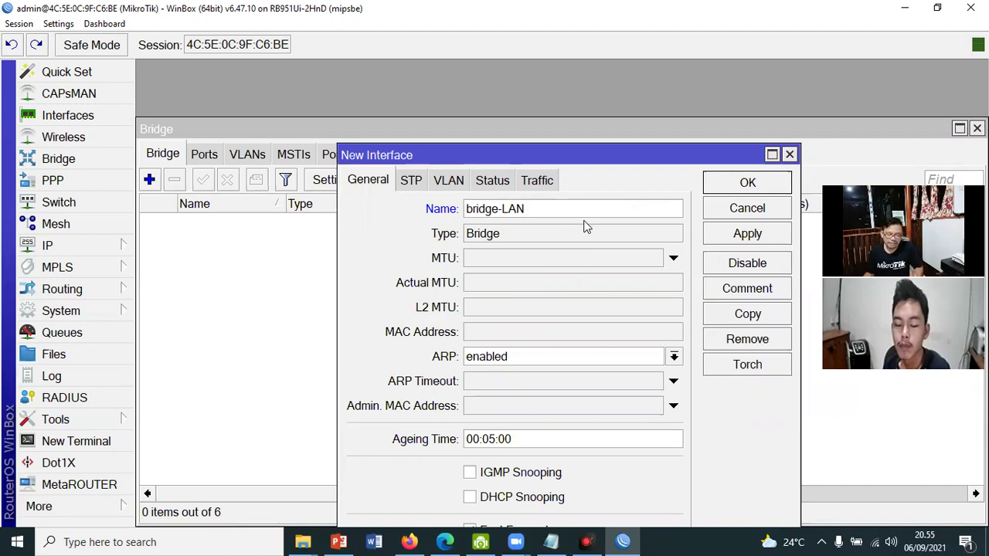
pyautogui.click(748, 182)
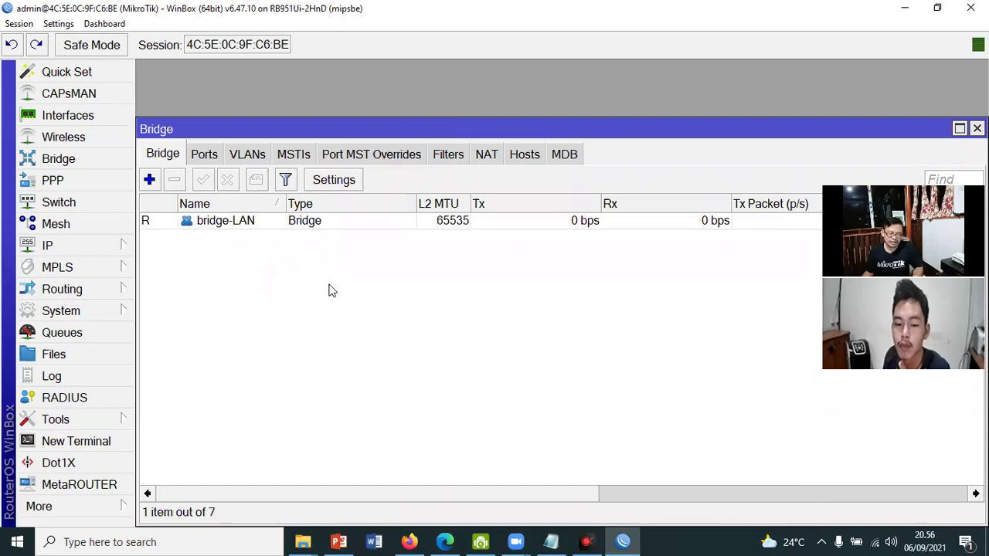
# Add ether2-LAN as a port of the bridge-LAN bridge.
pyautogui.click(205, 156)
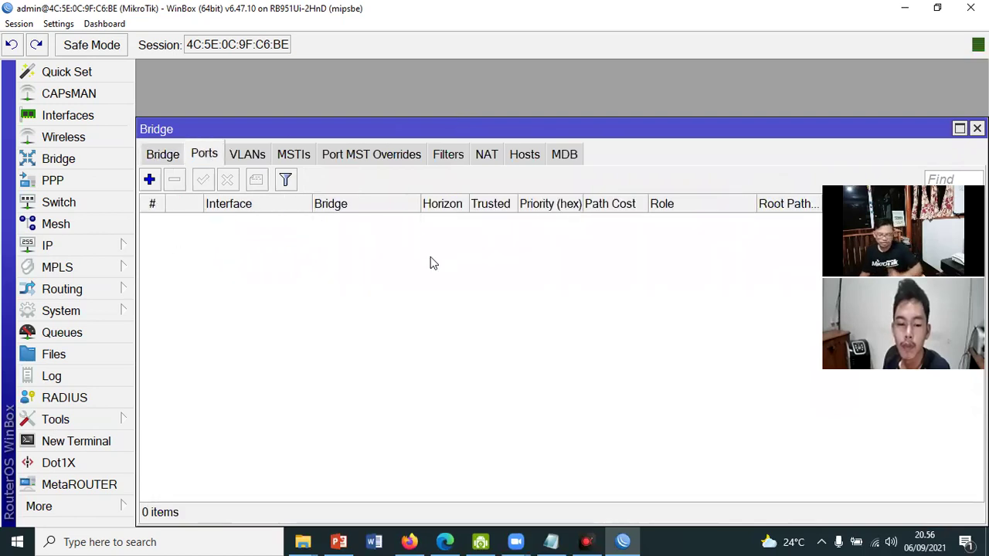
pyautogui.click(150, 180)
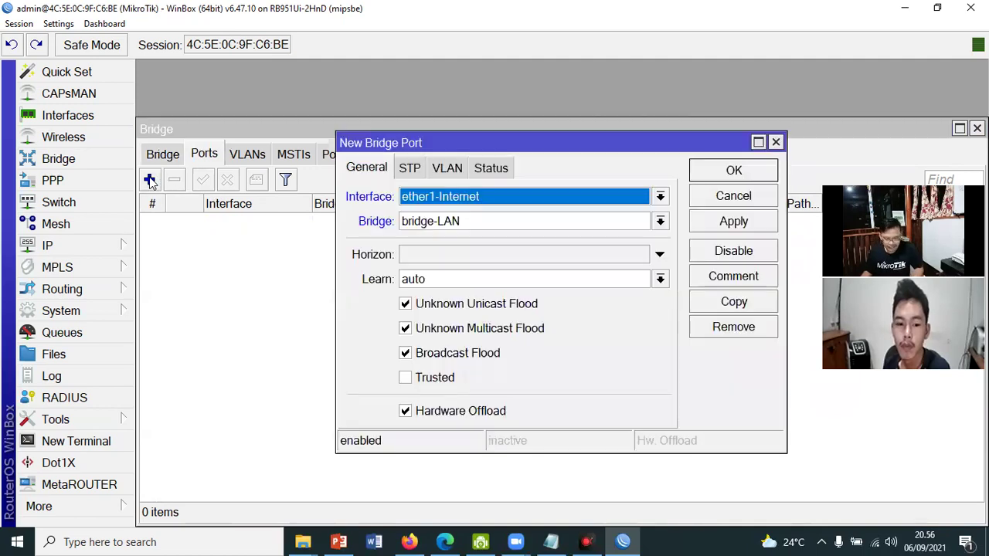
pyautogui.click(658, 199)
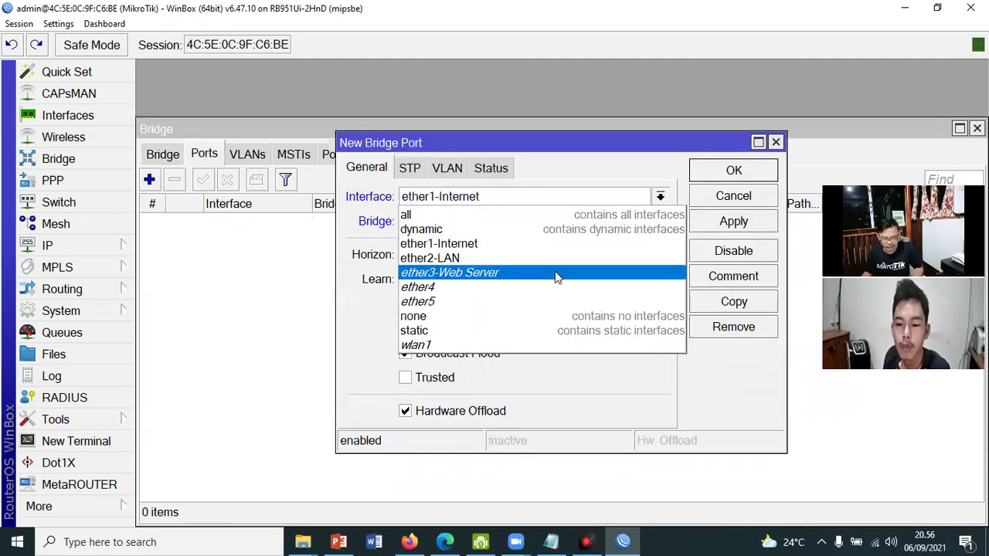
pyautogui.click(533, 259)
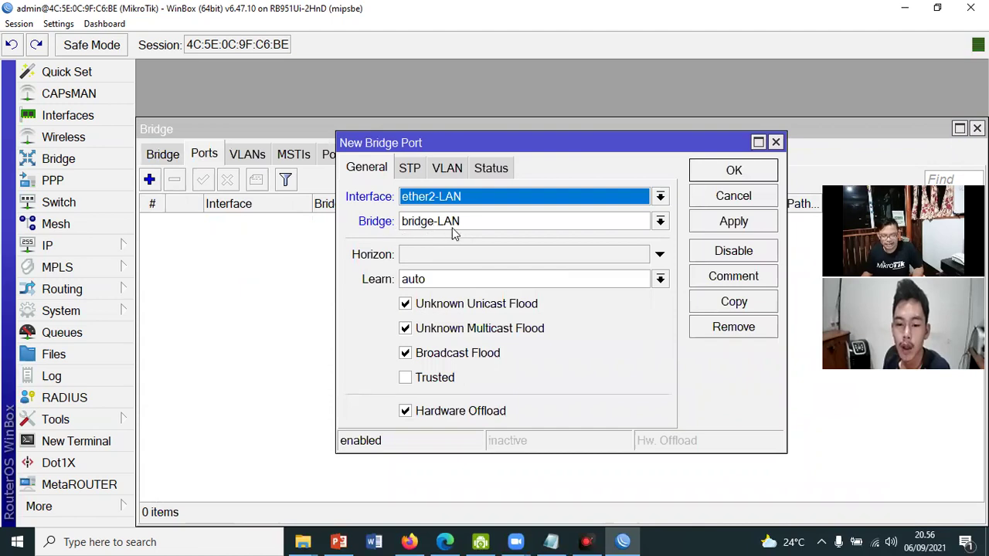
pyautogui.click(742, 172)
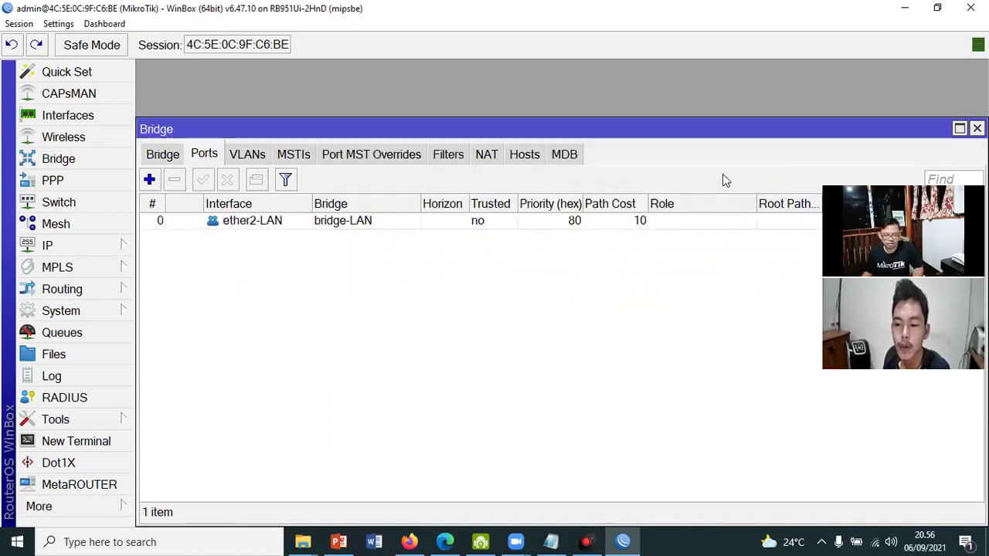
# Try to open another new bridge port, and reconnect to the router from the neighbor list when the session drops.
pyautogui.click(149, 180)
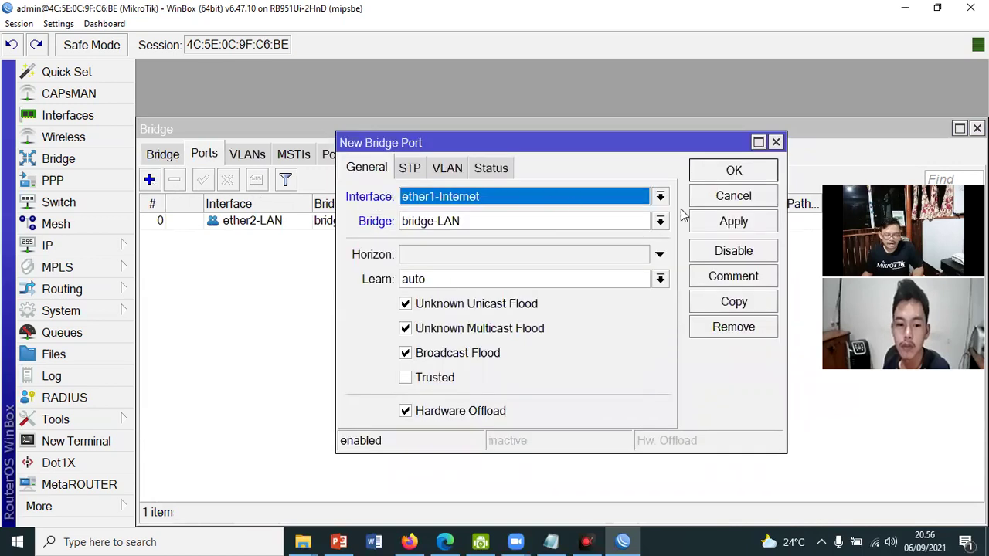
pyautogui.click(660, 197)
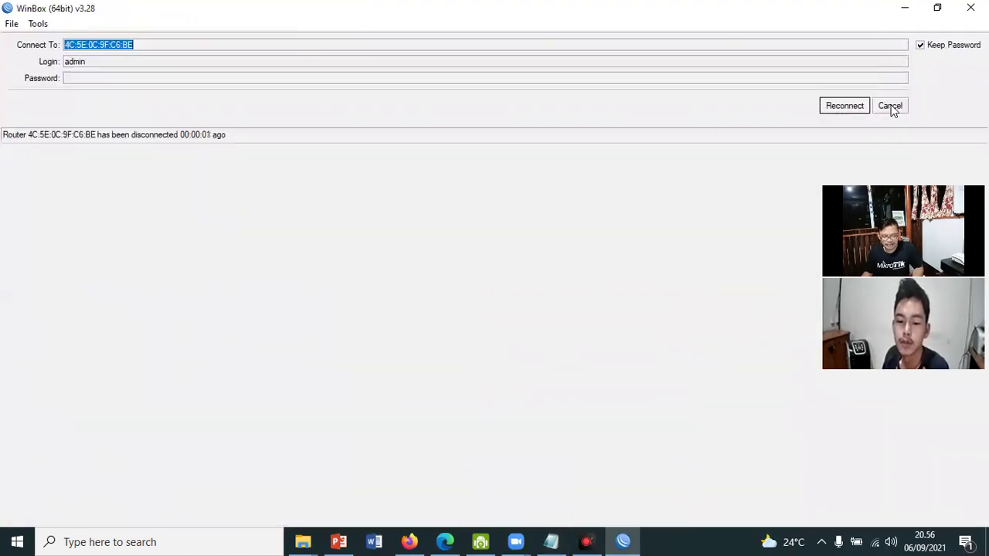
pyautogui.click(890, 106)
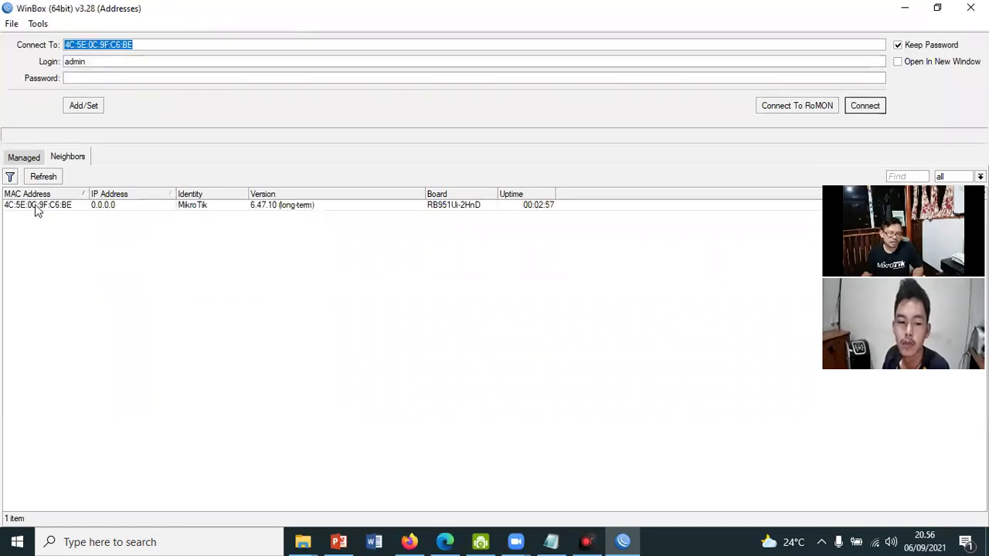
pyautogui.click(35, 207)
pyautogui.click(870, 108)
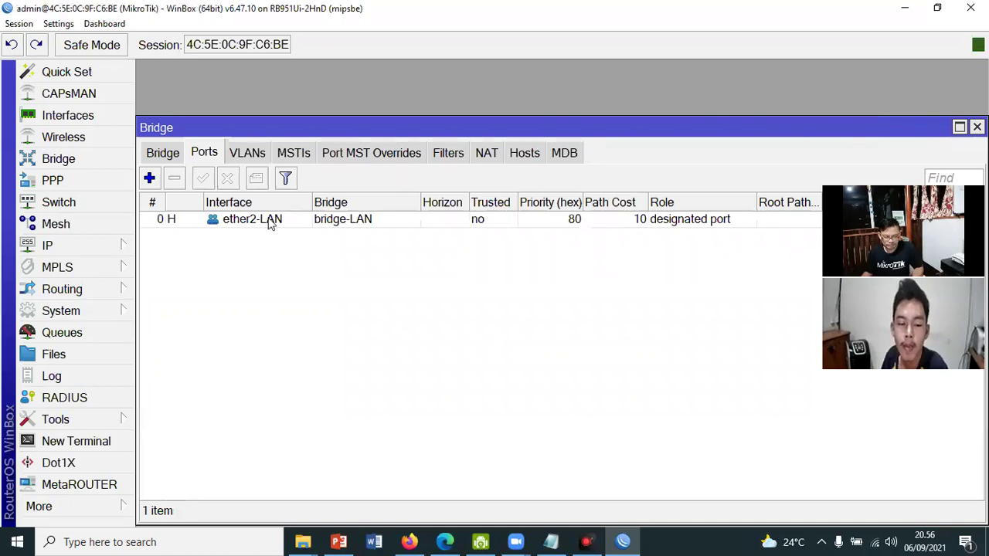
# Add ether3-Web Server as a port of the bridge-LAN bridge.
pyautogui.click(149, 178)
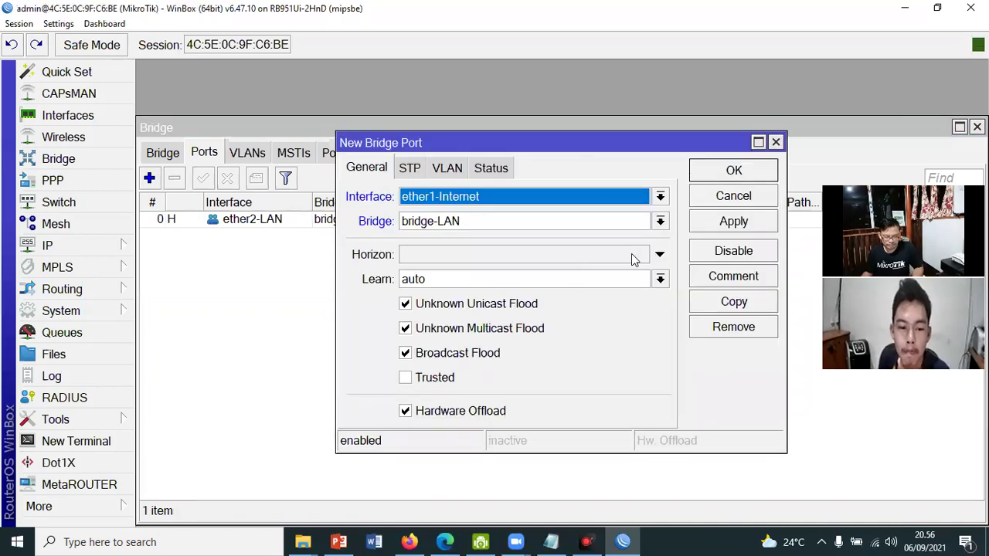
pyautogui.click(660, 196)
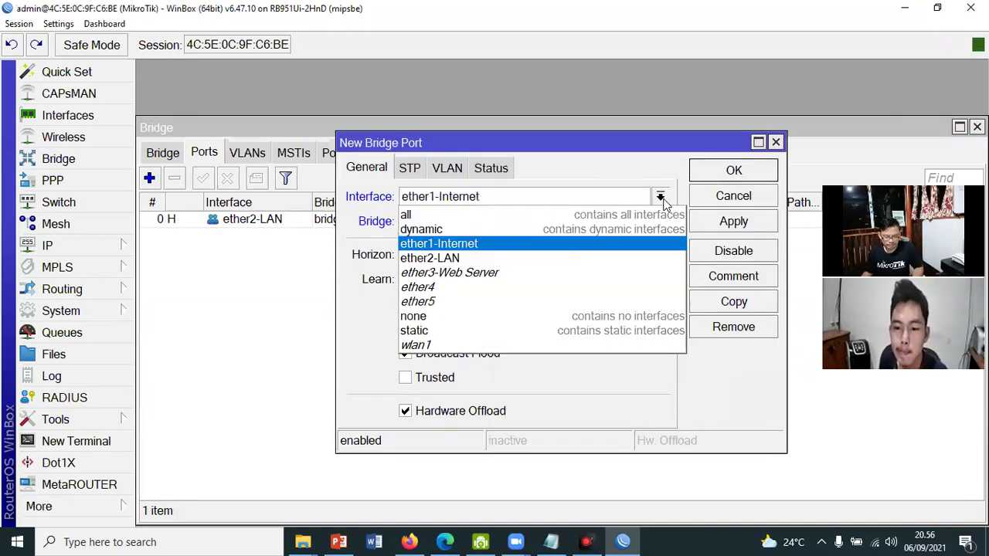
pyautogui.click(484, 271)
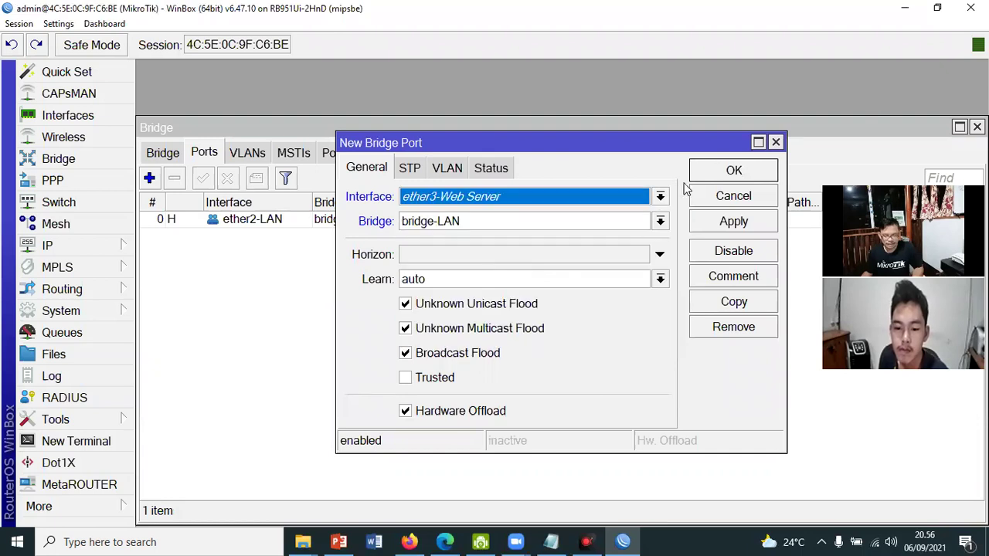
pyautogui.click(735, 222)
pyautogui.click(734, 171)
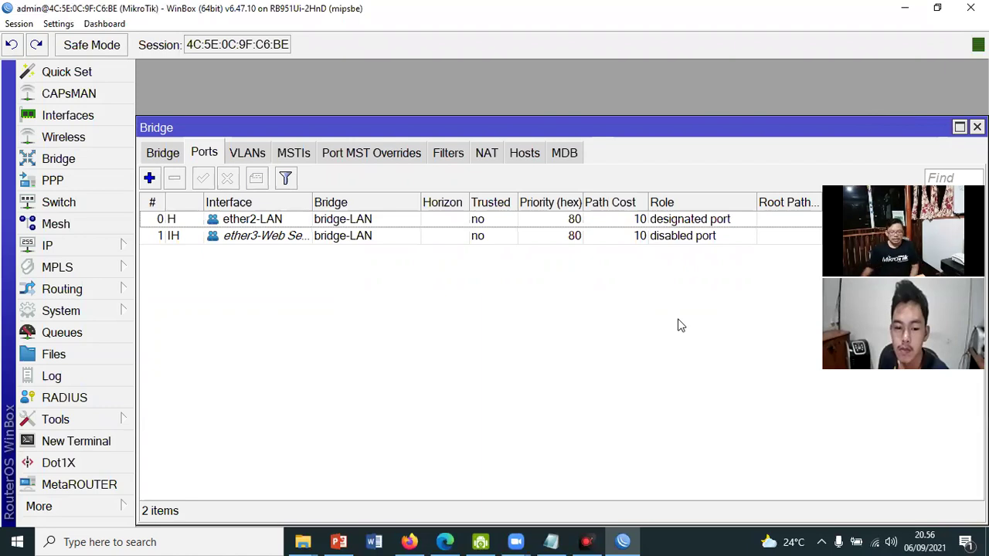
# Review bridge-LAN in the bridge list and examine the status flags of bridge-LAN, ether1-Internet, ether2-LAN and ether3-Web Server in the interface list.
pyautogui.click(163, 153)
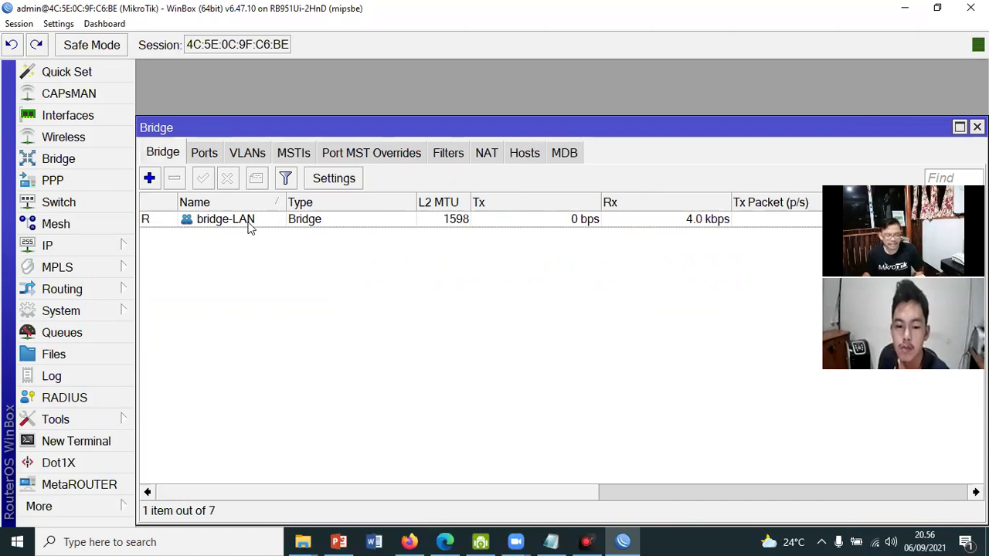
pyautogui.click(65, 115)
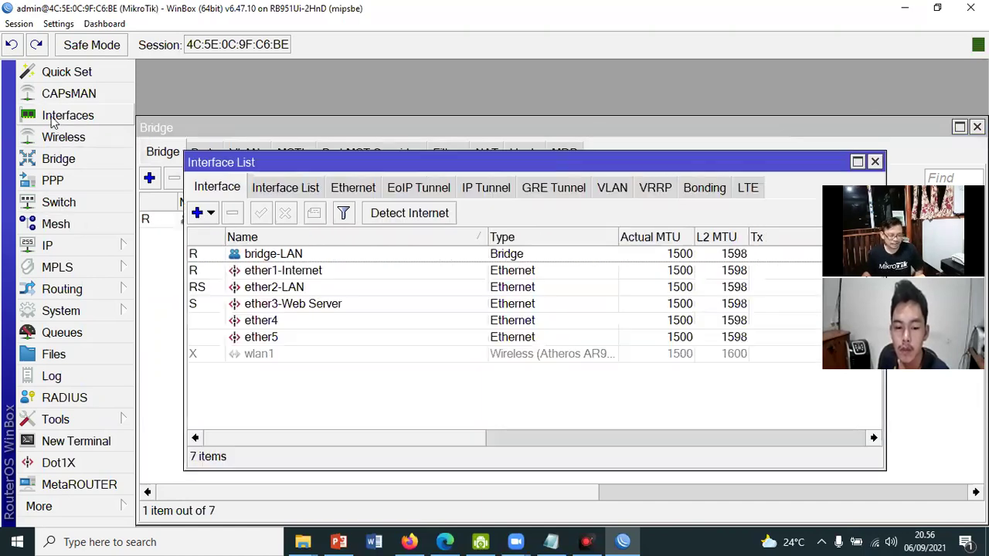
pyautogui.click(278, 261)
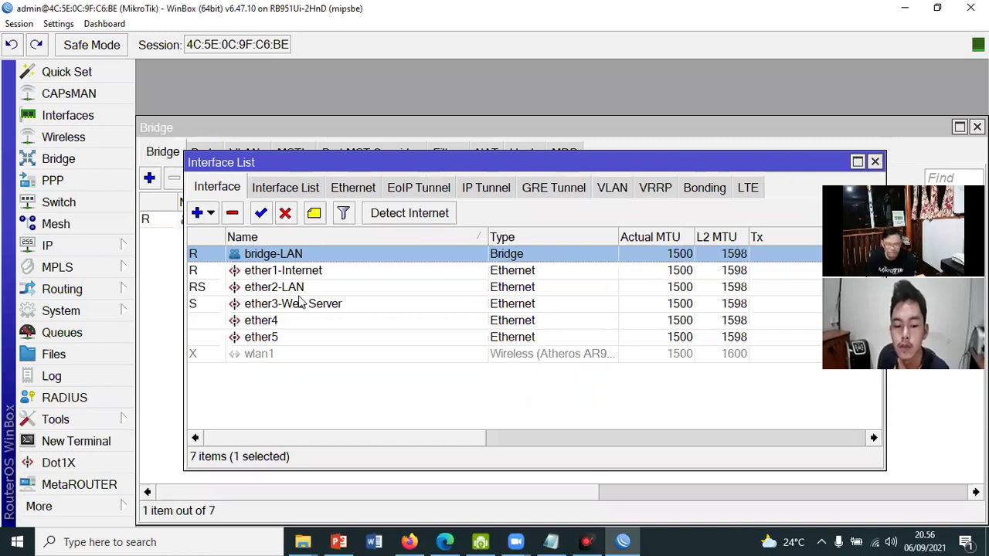
pyautogui.click(283, 274)
pyautogui.click(279, 258)
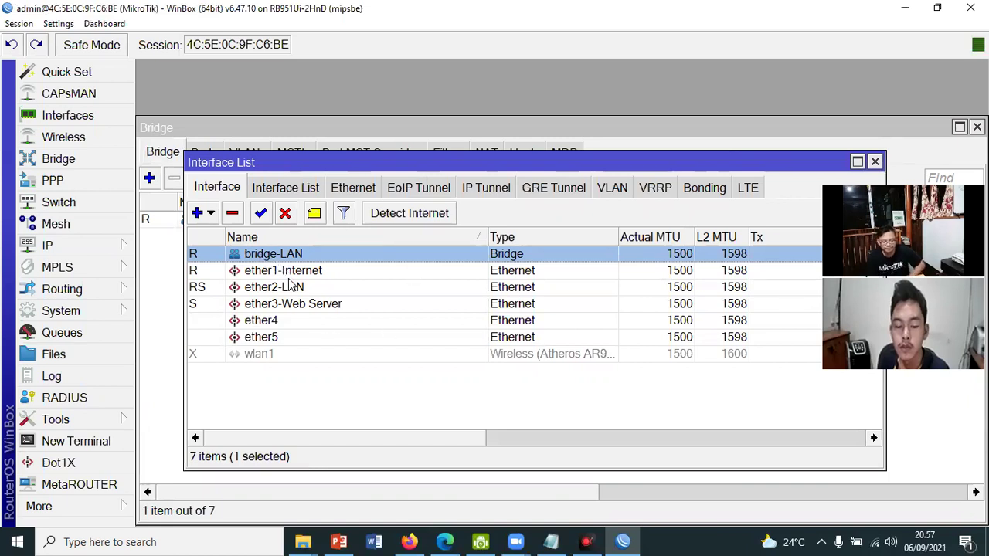
pyautogui.click(269, 272)
pyautogui.click(274, 292)
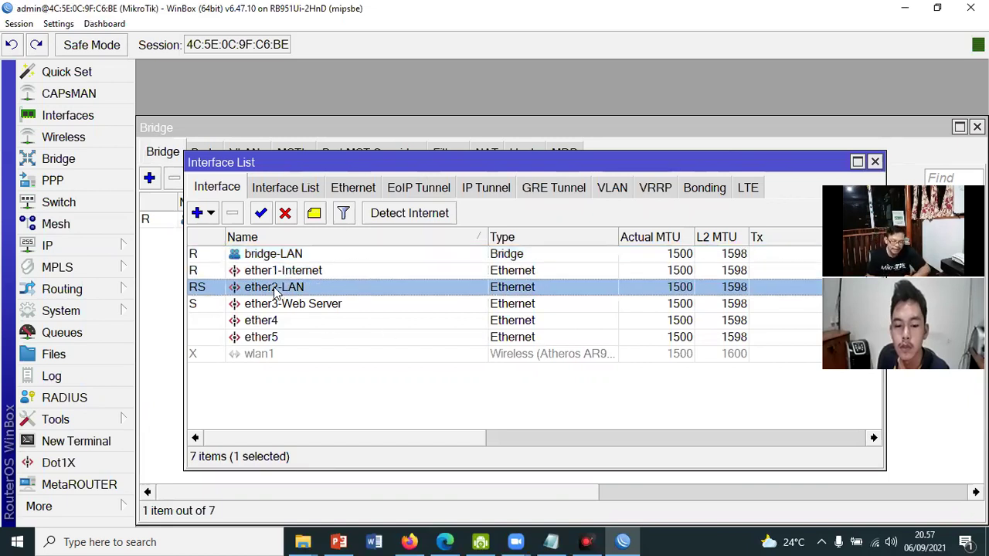
pyautogui.click(283, 306)
pyautogui.click(283, 277)
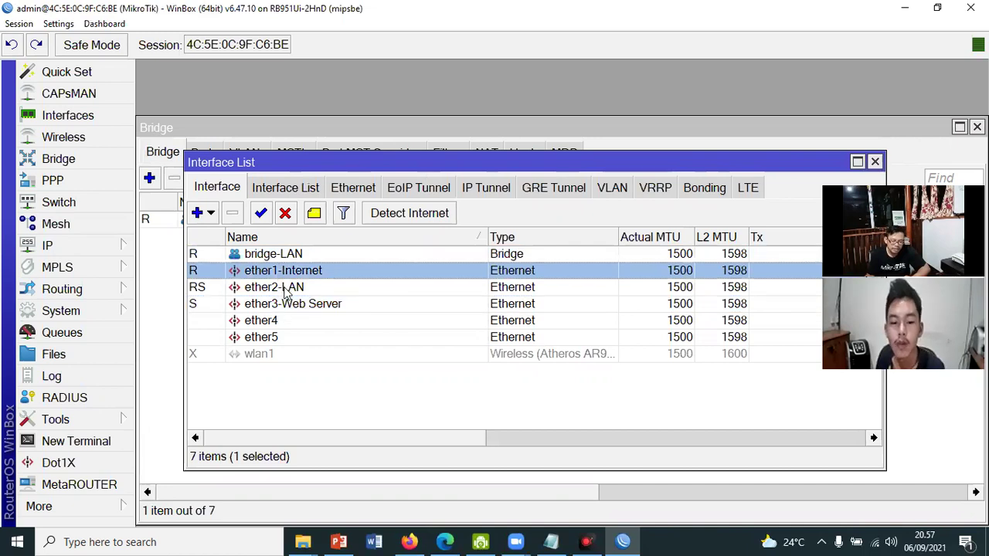
pyautogui.click(286, 290)
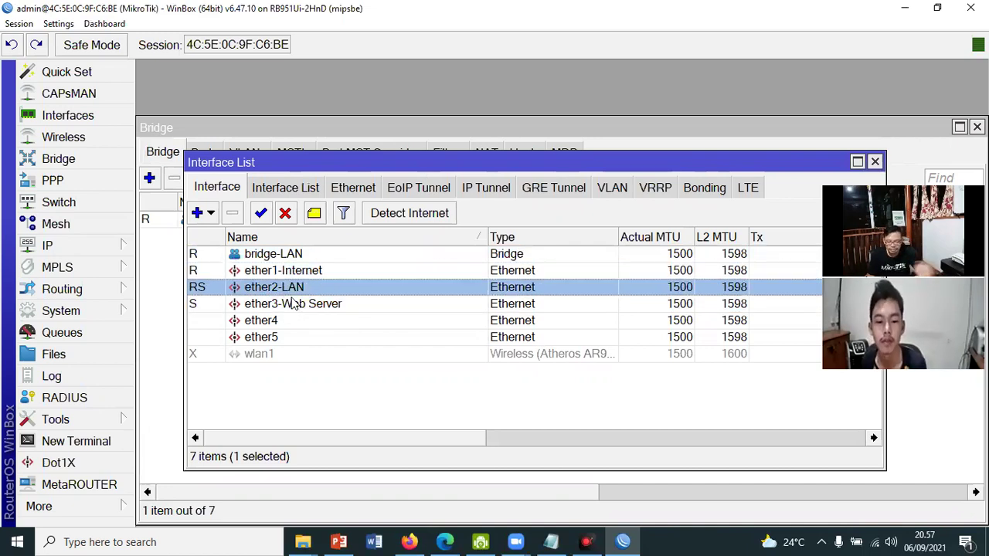
pyautogui.click(294, 305)
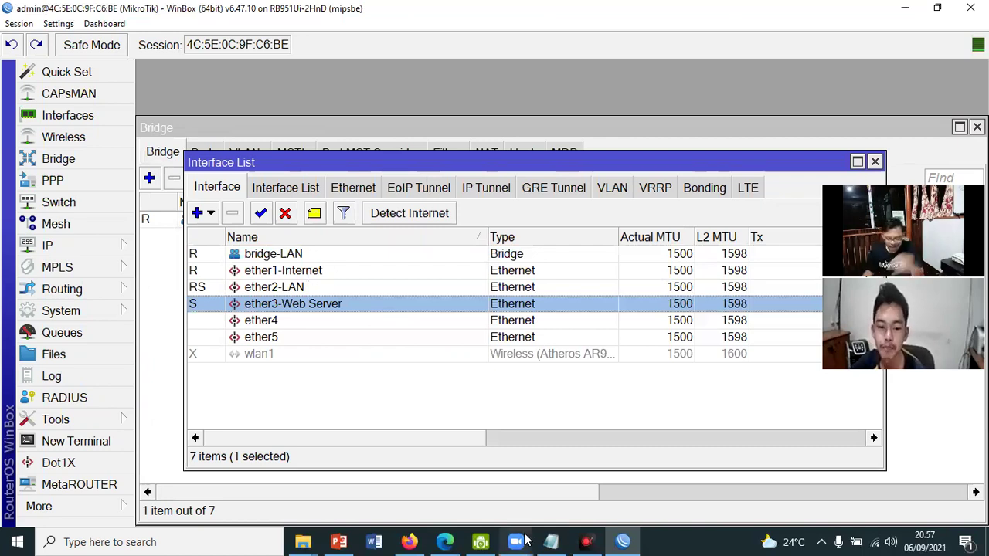
# Check the configuration steps in the case-study PDF and set the router's system identity to R-Kantor in WinBox.
pyautogui.click(445, 541)
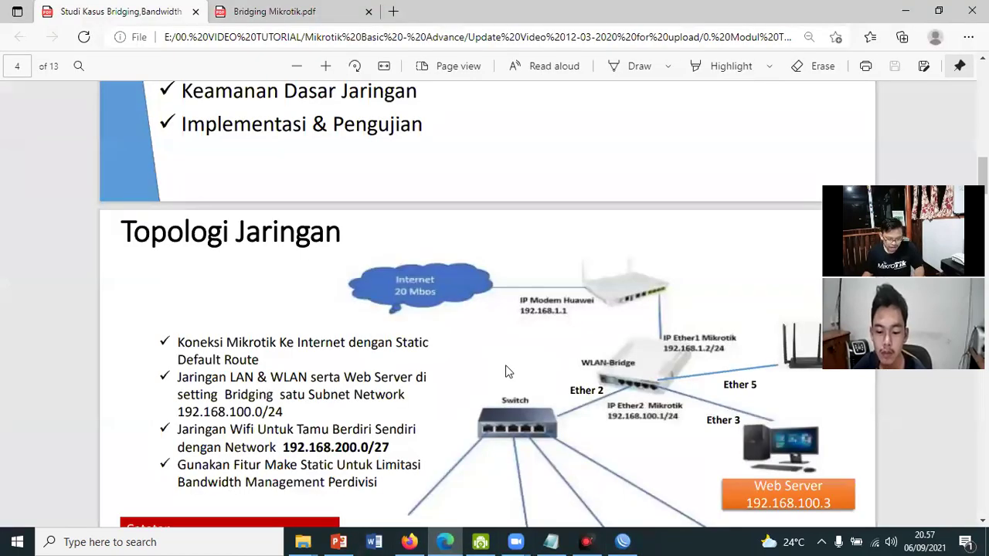
pyautogui.scroll(-10, 504, 369)
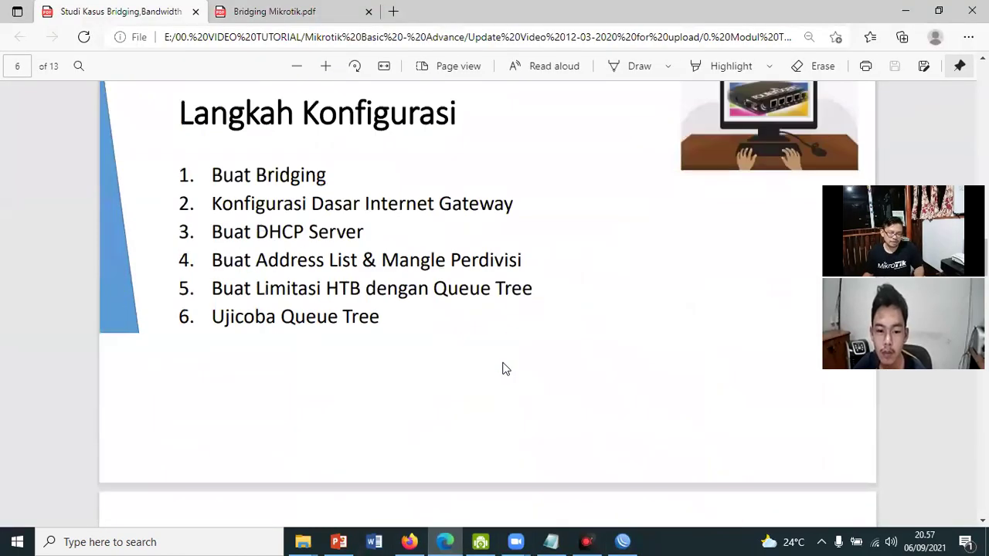
pyautogui.scroll(1, 503, 368)
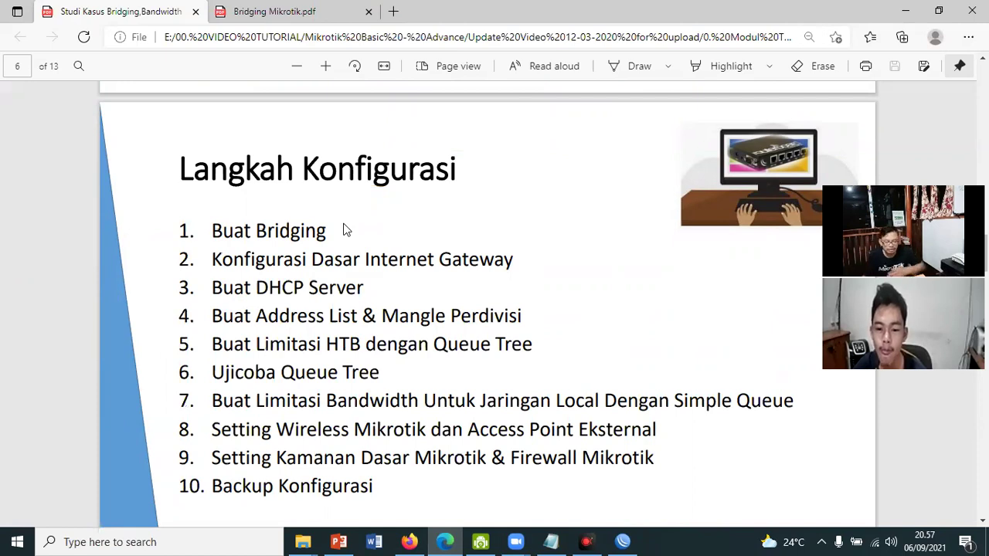
pyautogui.click(623, 541)
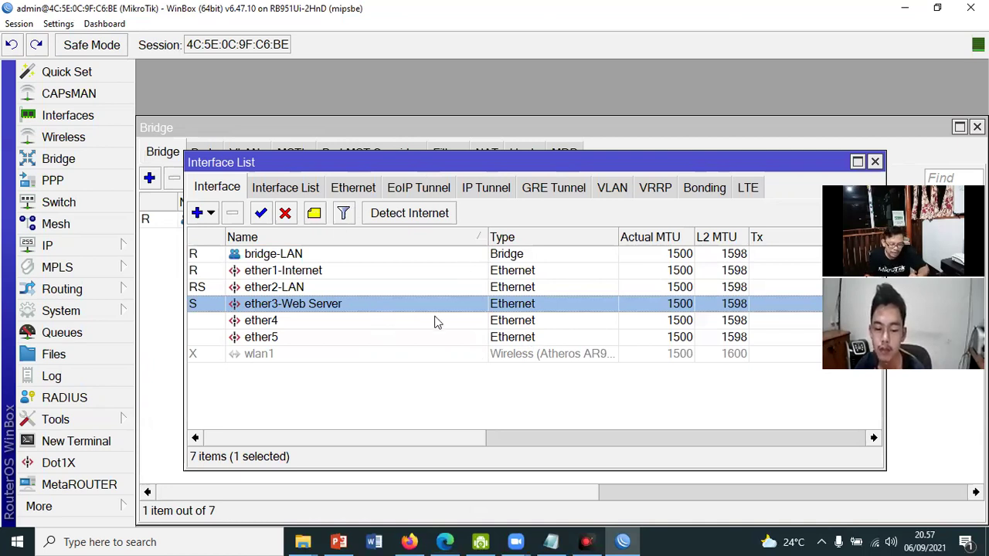
pyautogui.click(87, 313)
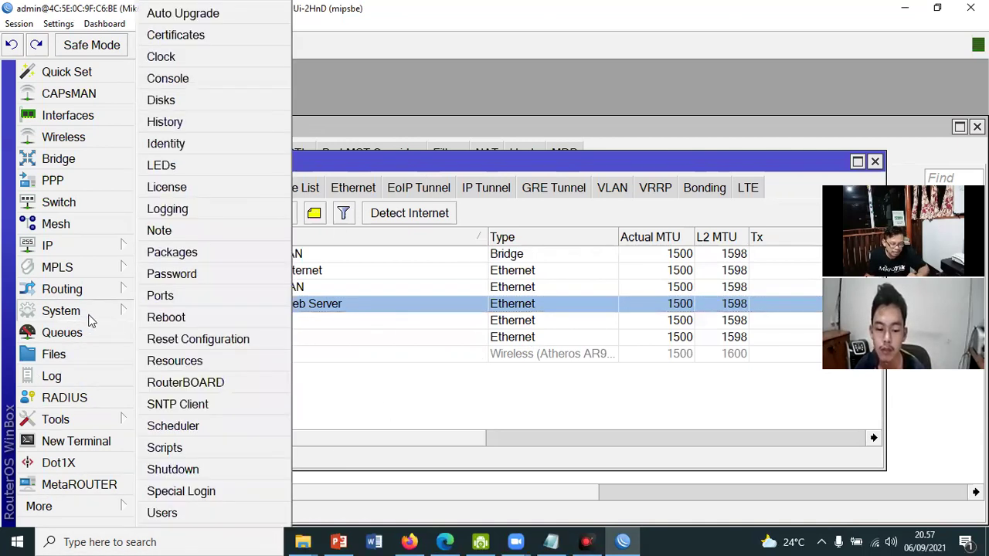
pyautogui.click(197, 142)
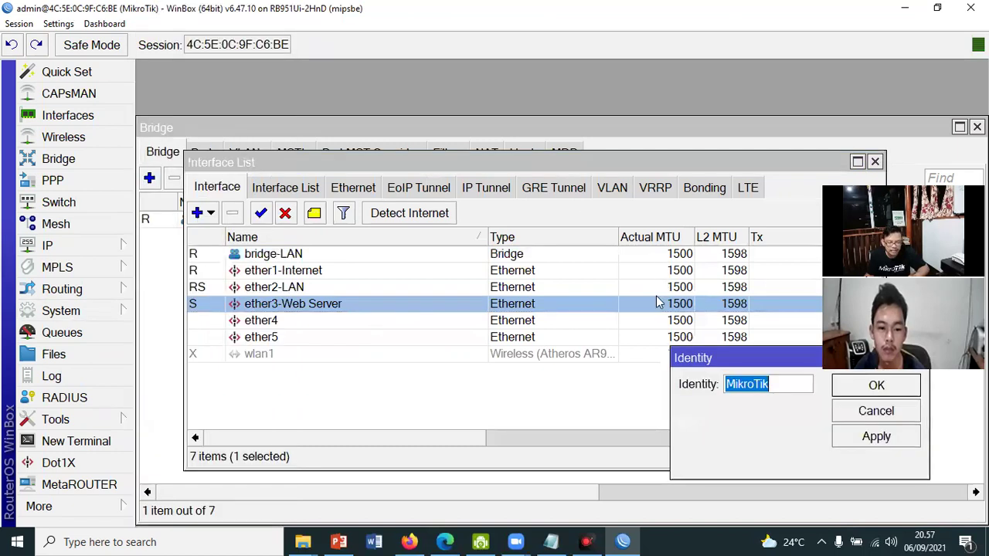
pyautogui.moveTo(713, 354); pyautogui.dragTo(408, 320)
pyautogui.write('R')
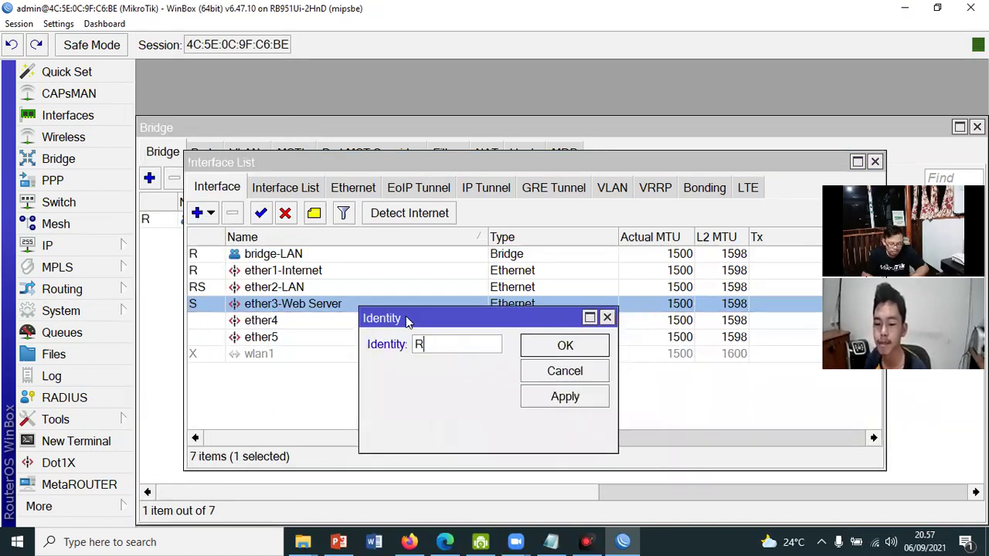
pyautogui.write('-Kantor')
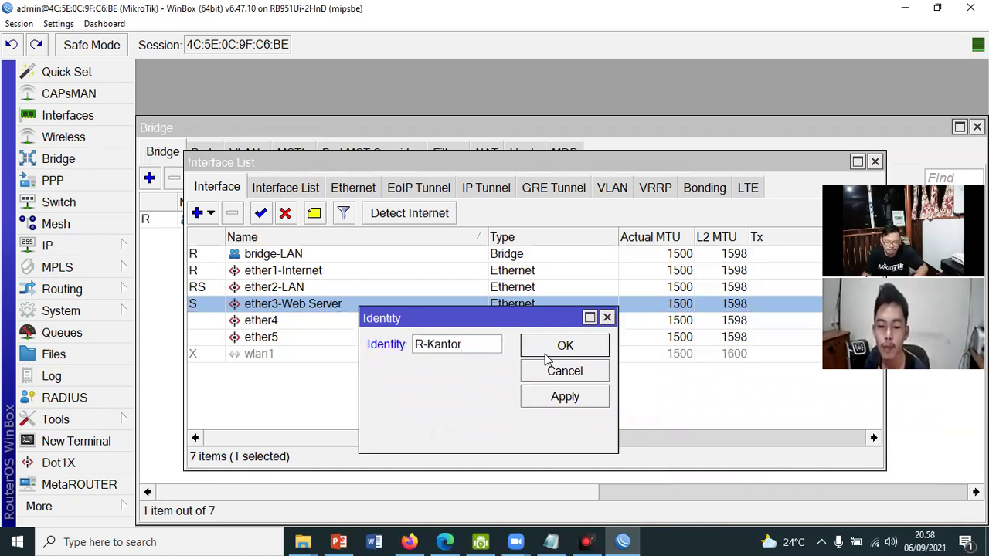
pyautogui.click(547, 350)
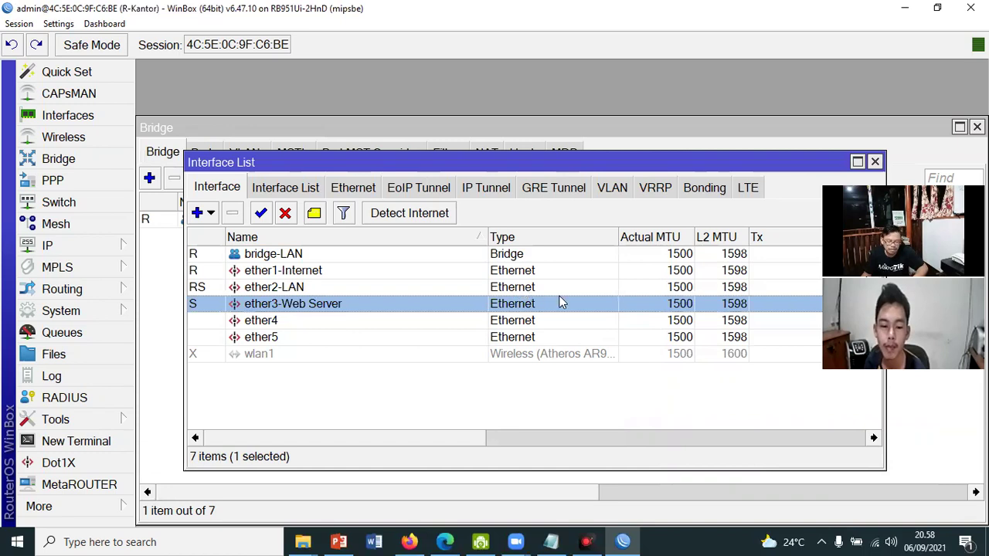
# Add the IP address 192.168.1.10/24 on the ether1-Internet interface.
pyautogui.click(58, 245)
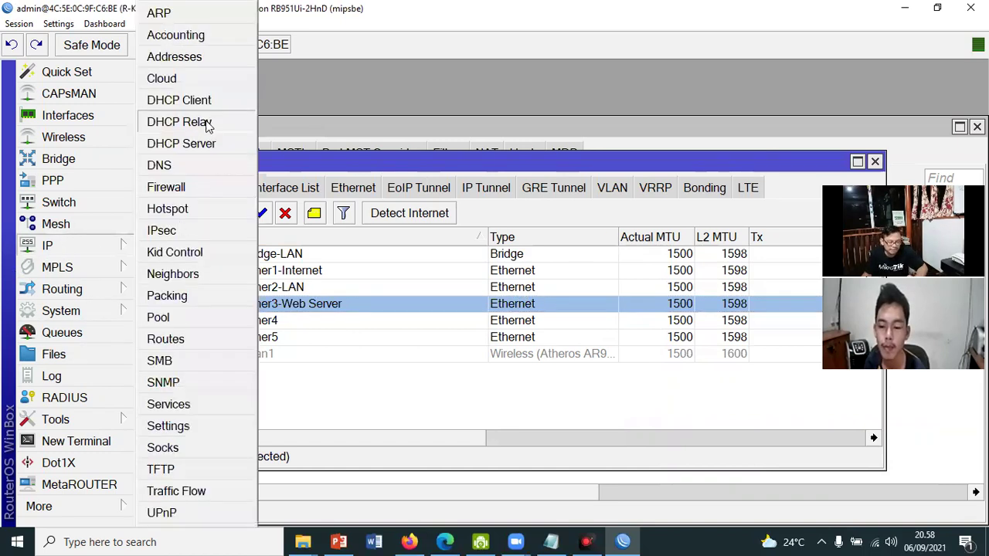
pyautogui.click(172, 59)
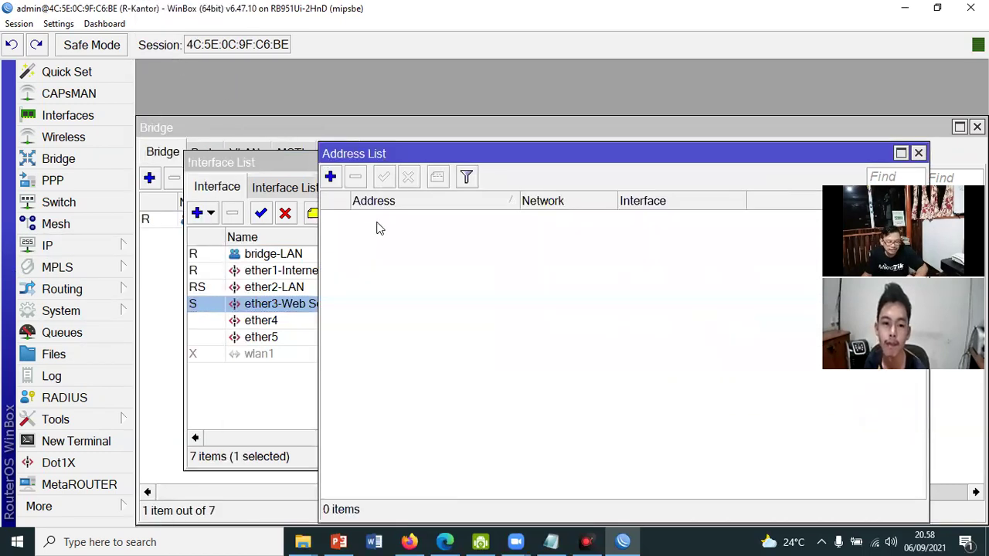
pyautogui.click(330, 177)
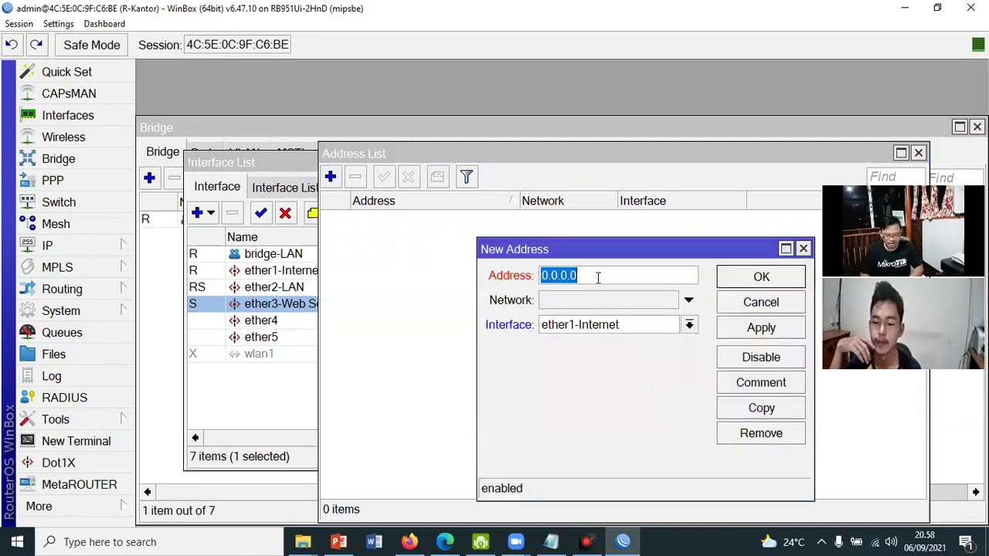
pyautogui.write('192.168')
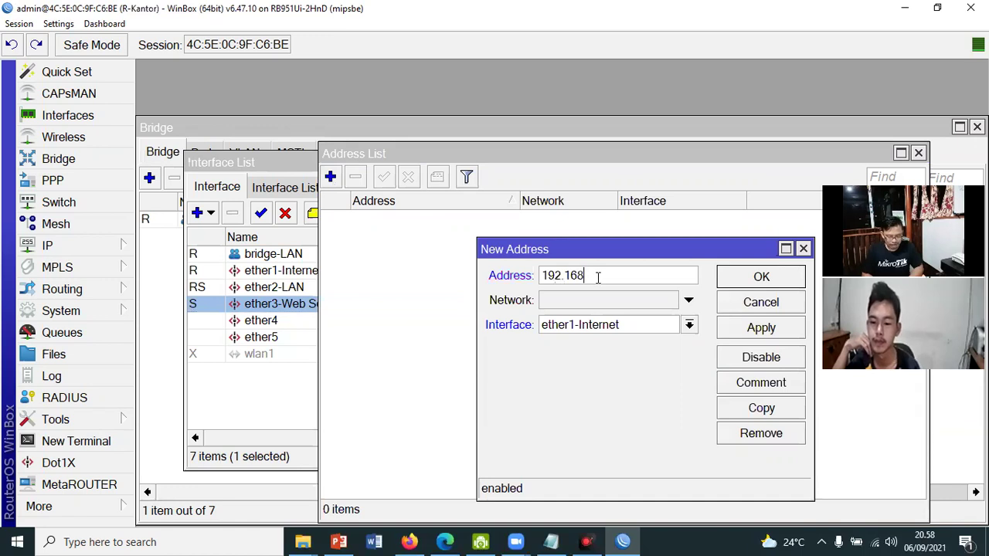
pyautogui.write('.1.')
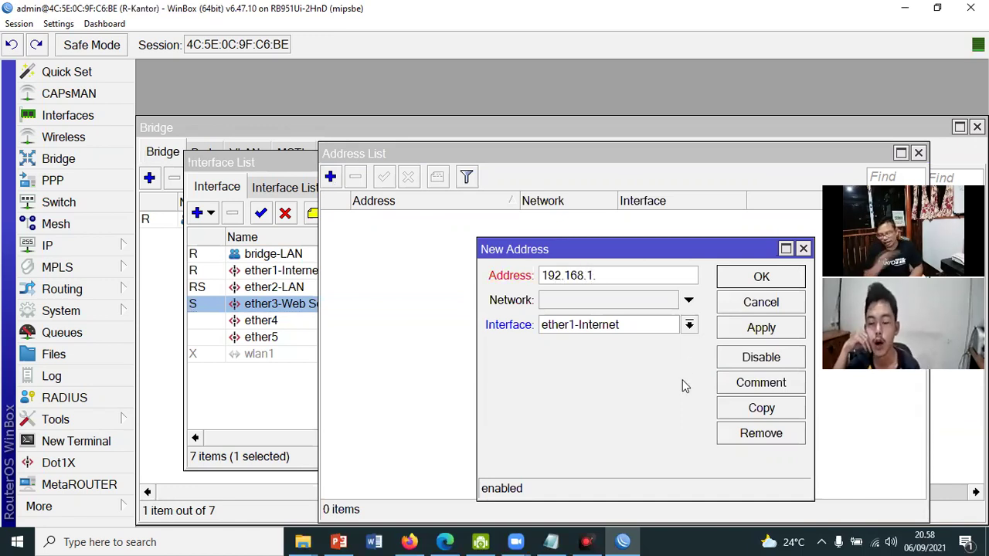
pyautogui.write('10')
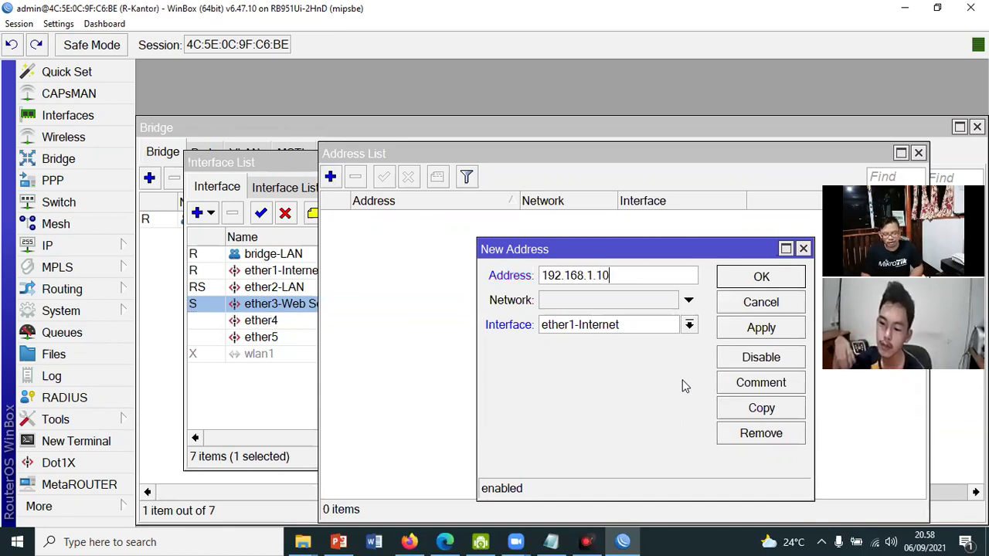
pyautogui.write('/24')
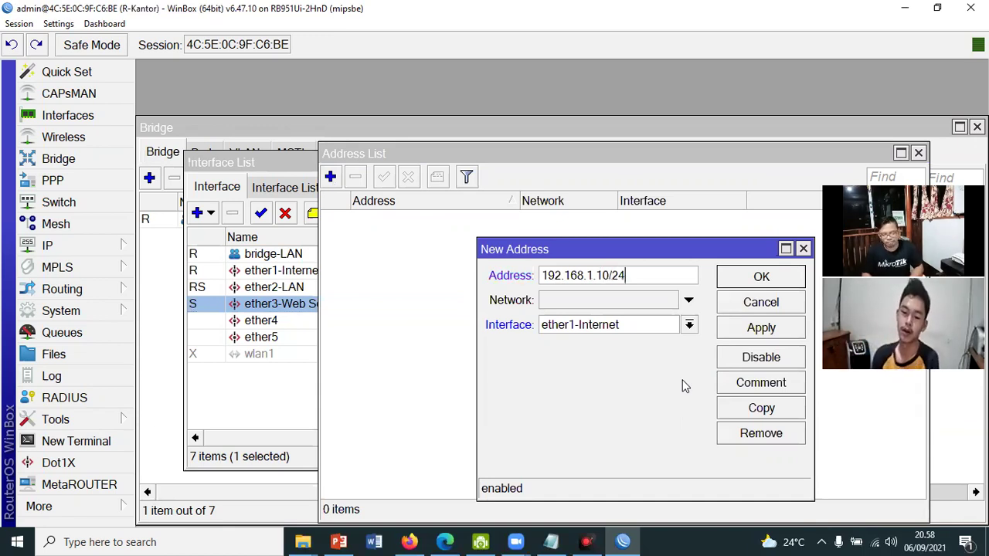
pyautogui.click(689, 324)
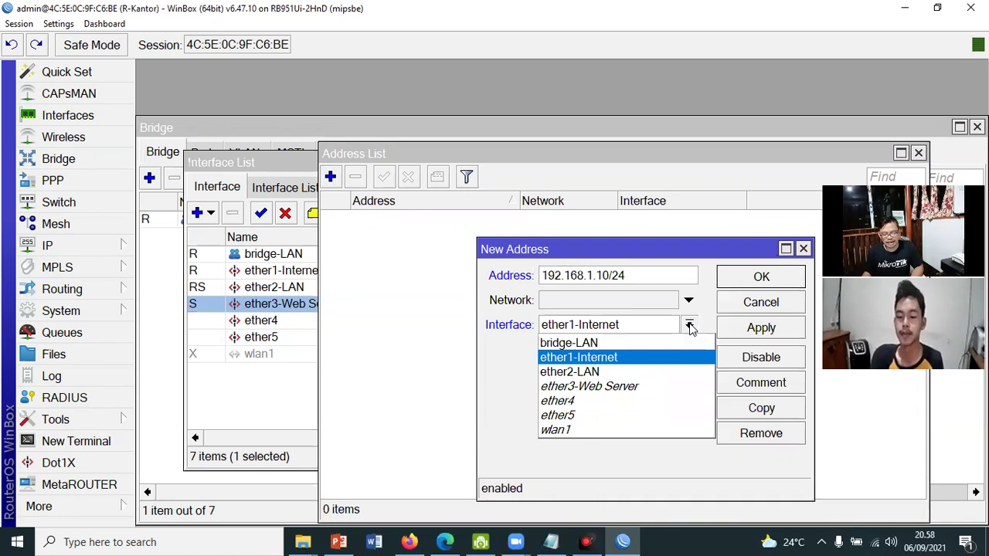
pyautogui.click(615, 364)
pyautogui.click(775, 328)
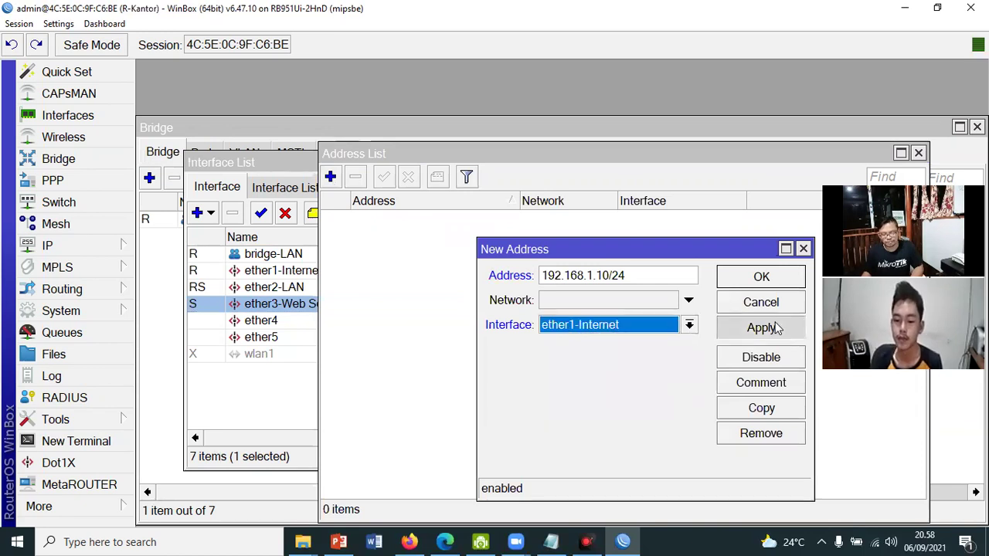
pyautogui.click(779, 276)
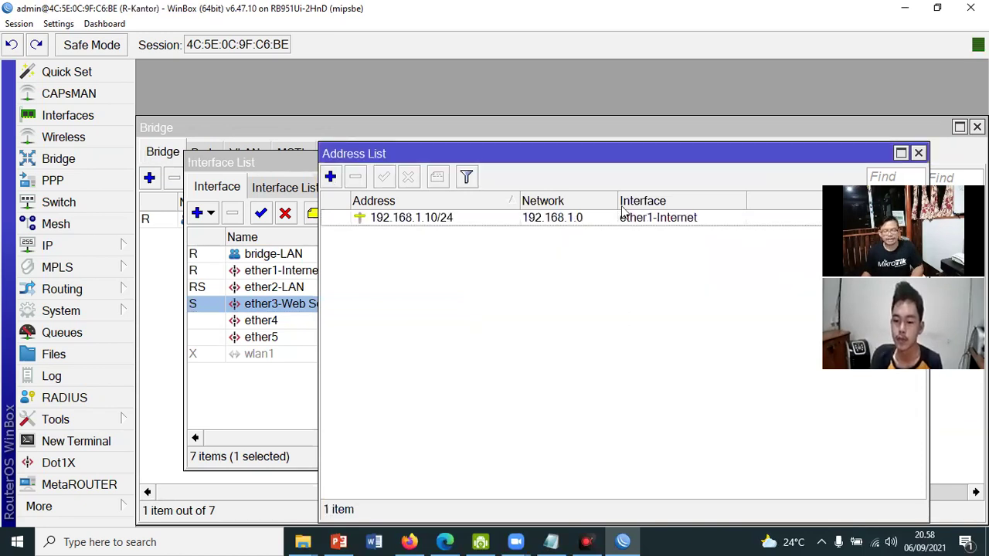
# Add the IP address 192.168.10.1/24 on the bridge-LAN interface.
pyautogui.click(330, 177)
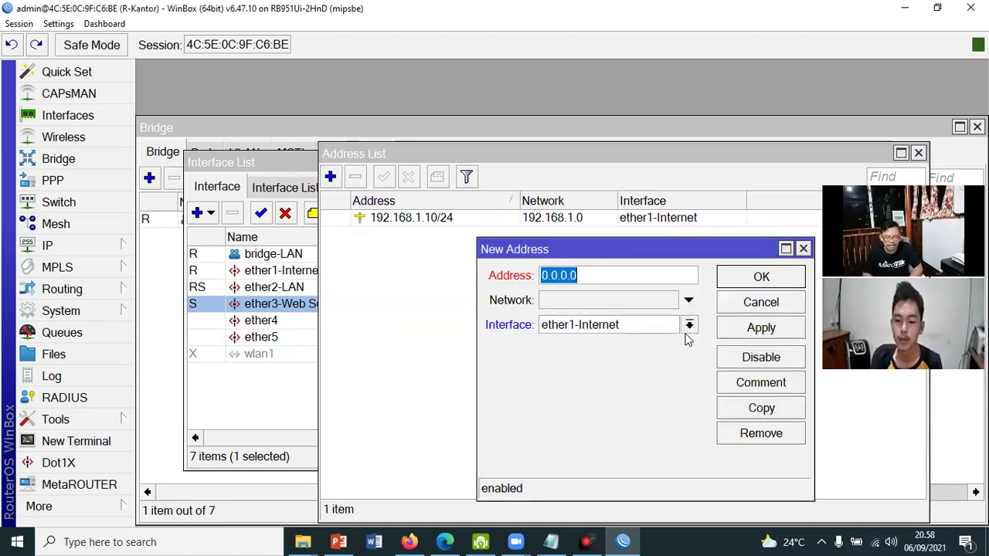
pyautogui.write('192.168.10.1/24')
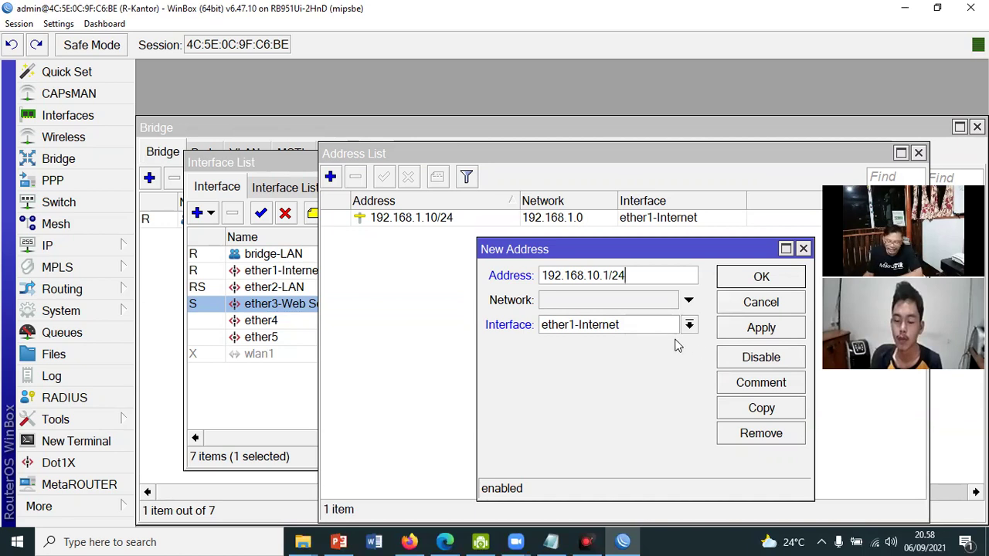
pyautogui.click(689, 326)
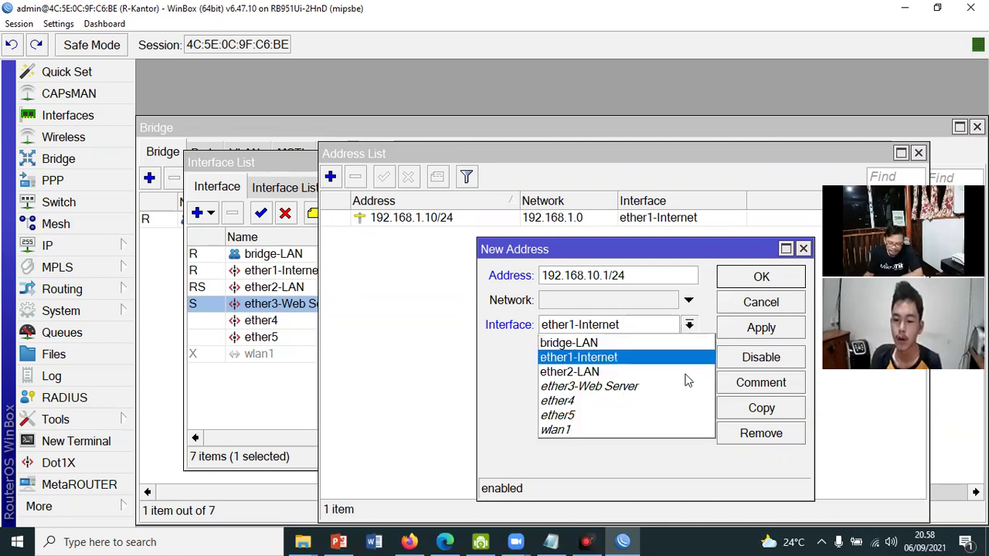
pyautogui.click(589, 343)
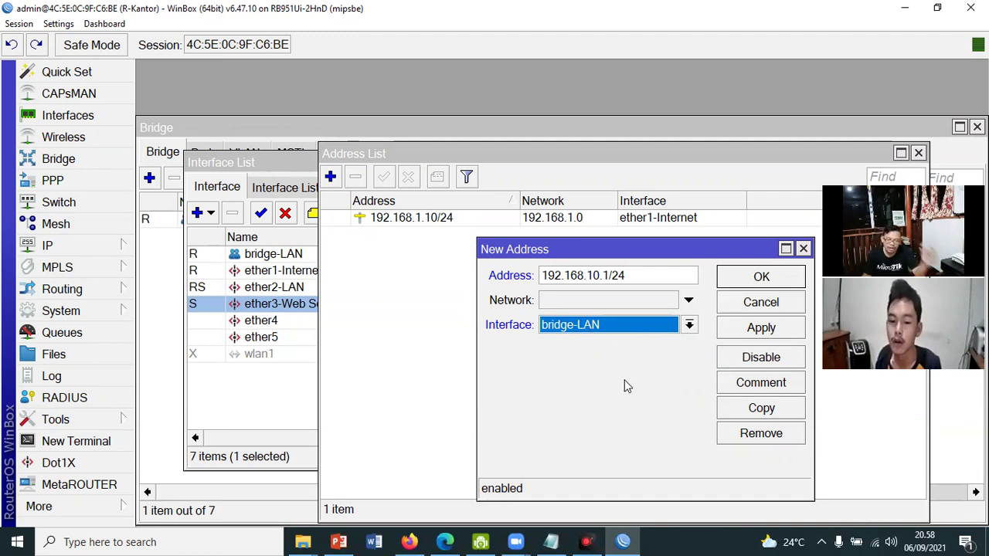
pyautogui.click(767, 329)
pyautogui.click(774, 280)
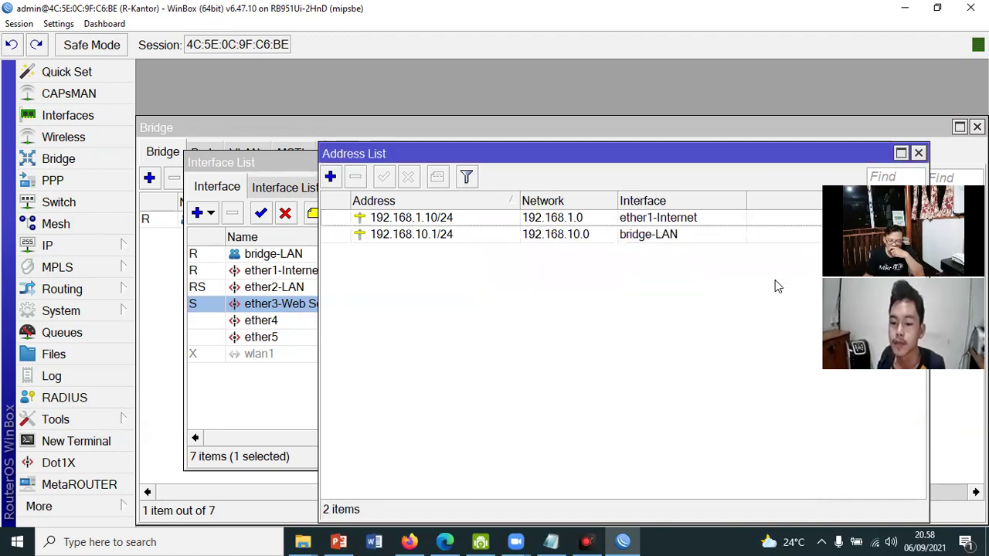
# Add the comment "Internet" to the ether1-Internet address in the address list.
pyautogui.click(425, 218)
pyautogui.click(442, 183)
pyautogui.write('Internet')
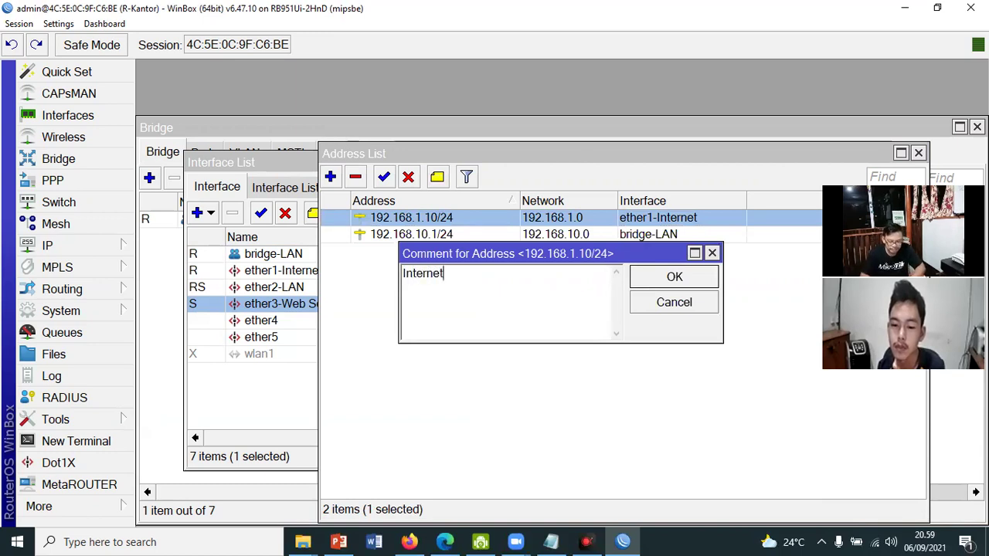
pyautogui.click(674, 277)
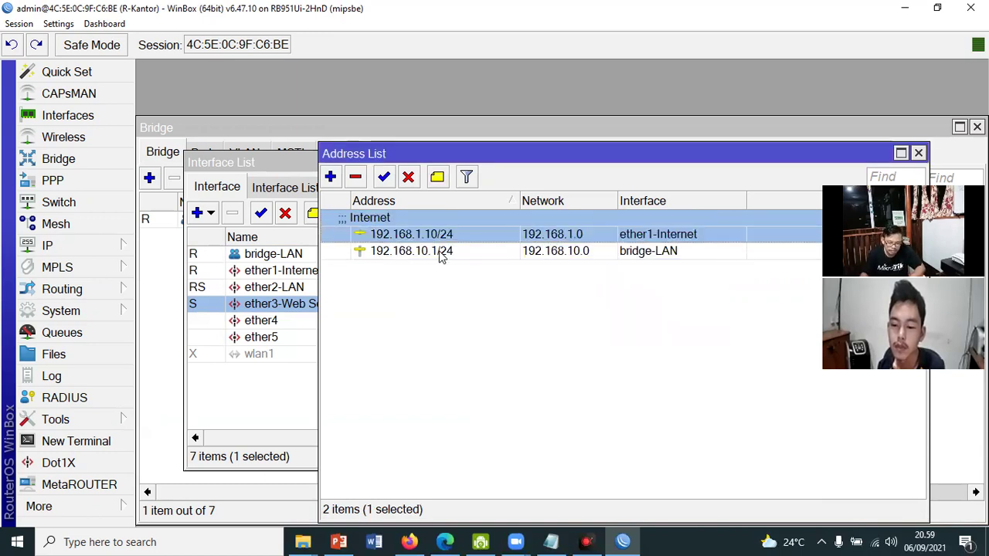
# Add the comment "Bridge LAN" to the bridge-LAN address in the address list.
pyautogui.click(441, 251)
pyautogui.click(437, 178)
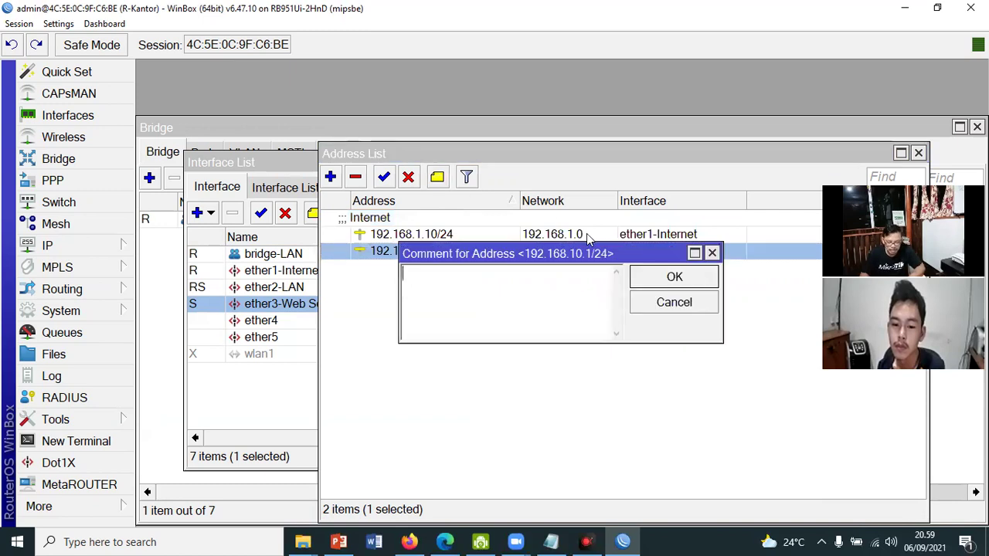
pyautogui.keyDown('shift'); pyautogui.click(586, 234); pyautogui.keyUp('shift')
pyautogui.click(586, 234)
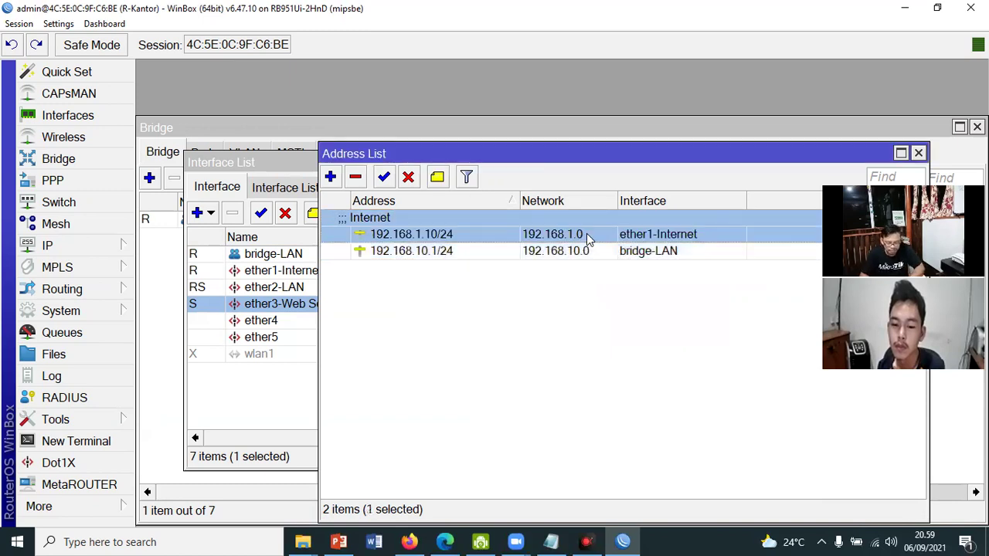
pyautogui.click(409, 251)
pyautogui.click(436, 178)
pyautogui.write('Bridge LAN')
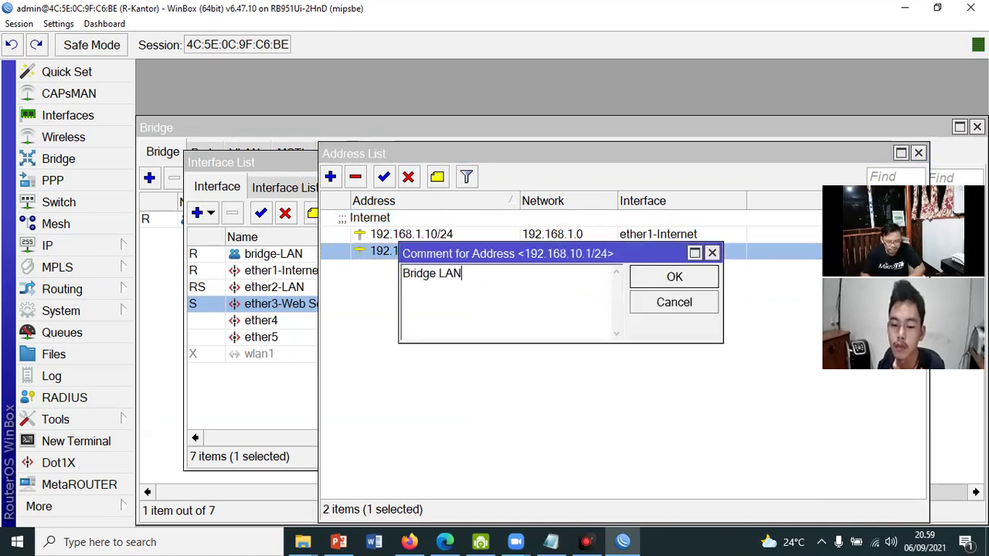
pyautogui.click(686, 278)
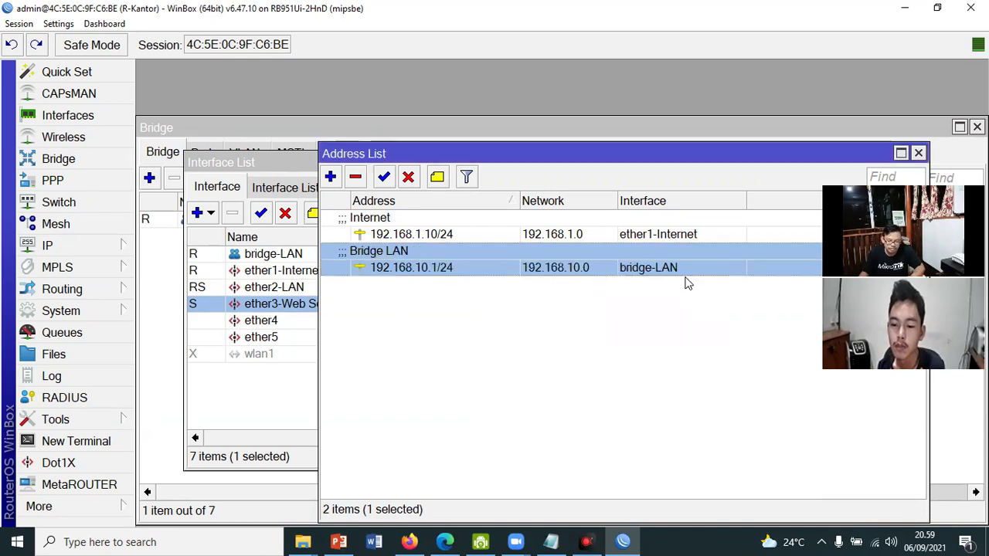
pyautogui.click(640, 339)
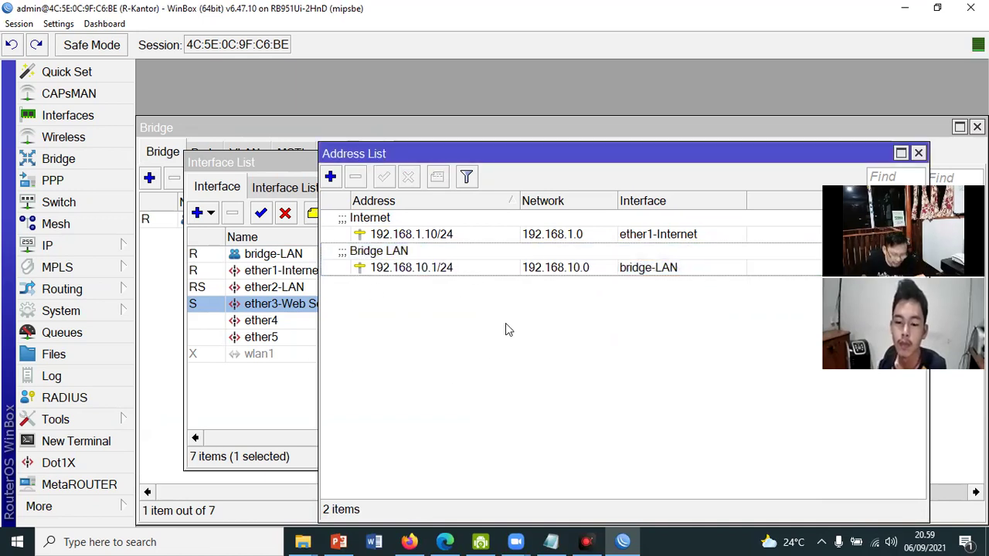
# Check the DHCP server item in the case-study PDF, and in WinBox start a srcnat firewall NAT rule with out-interface ether1-Internet.
pyautogui.click(445, 542)
pyautogui.moveTo(213, 288); pyautogui.dragTo(368, 294)
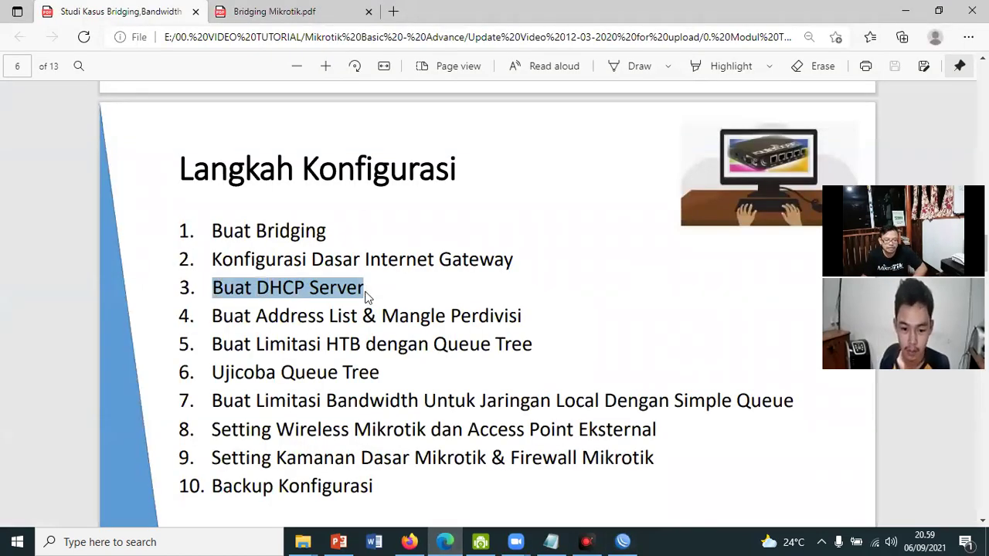
pyautogui.click(904, 15)
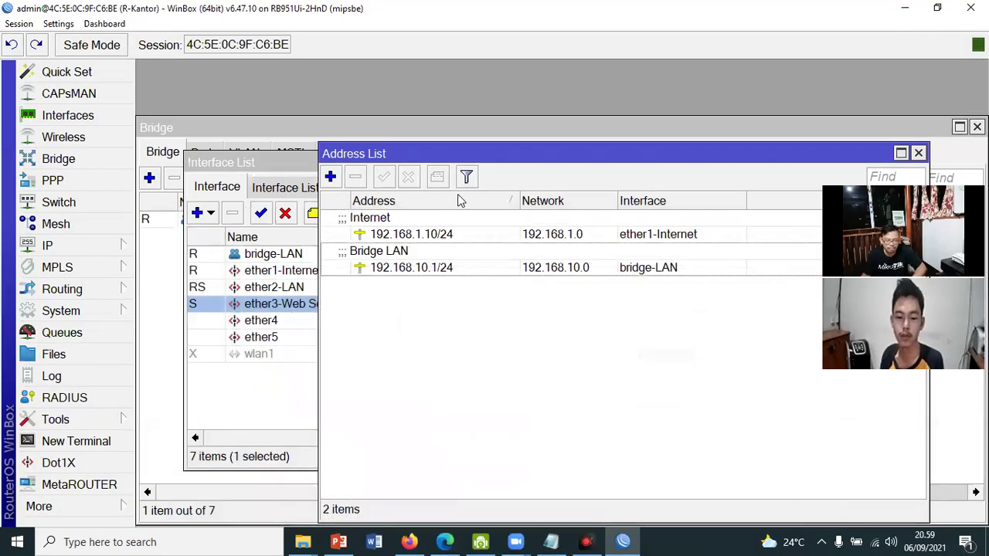
pyautogui.moveTo(464, 159); pyautogui.dragTo(370, 160)
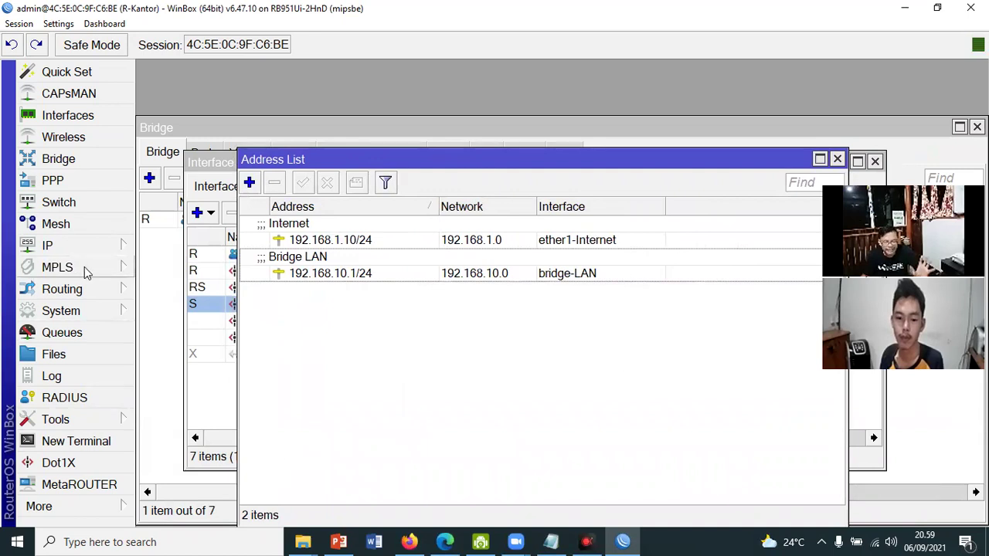
pyautogui.click(58, 246)
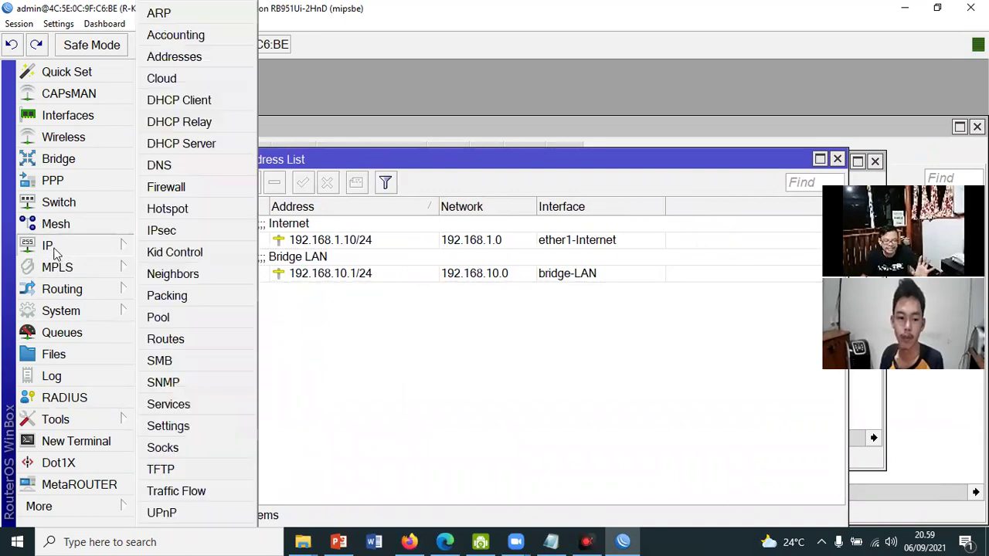
pyautogui.click(166, 187)
pyautogui.click(226, 94)
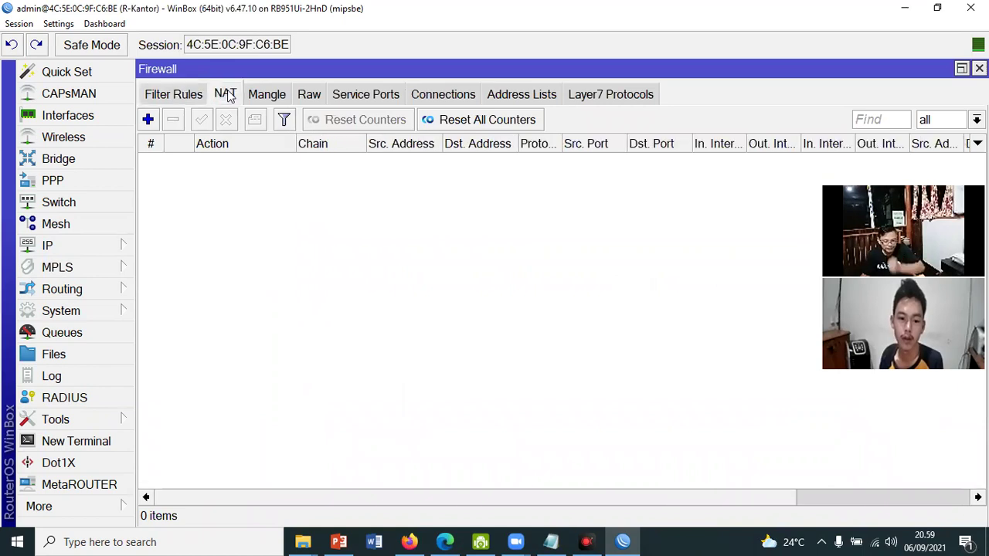
pyautogui.click(148, 121)
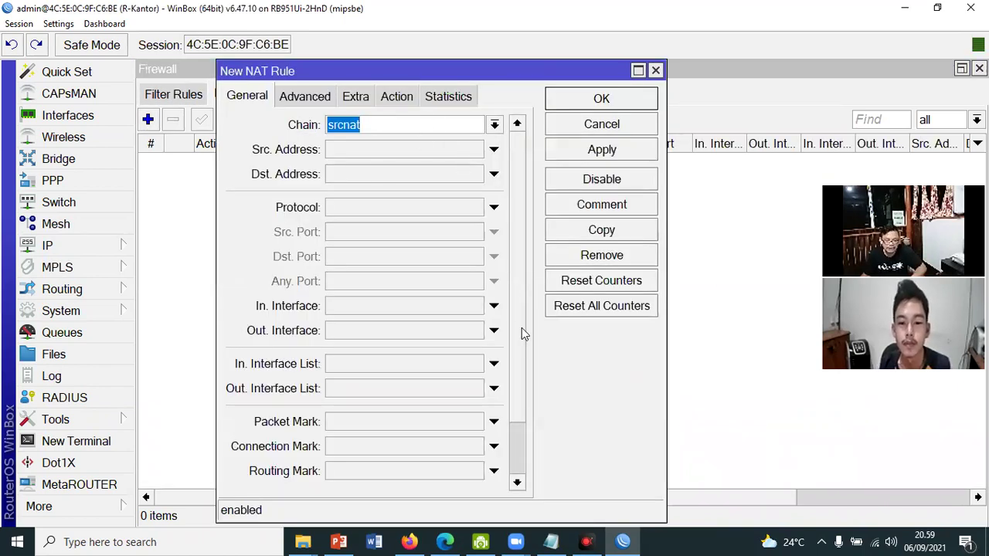
pyautogui.click(461, 338)
pyautogui.click(474, 330)
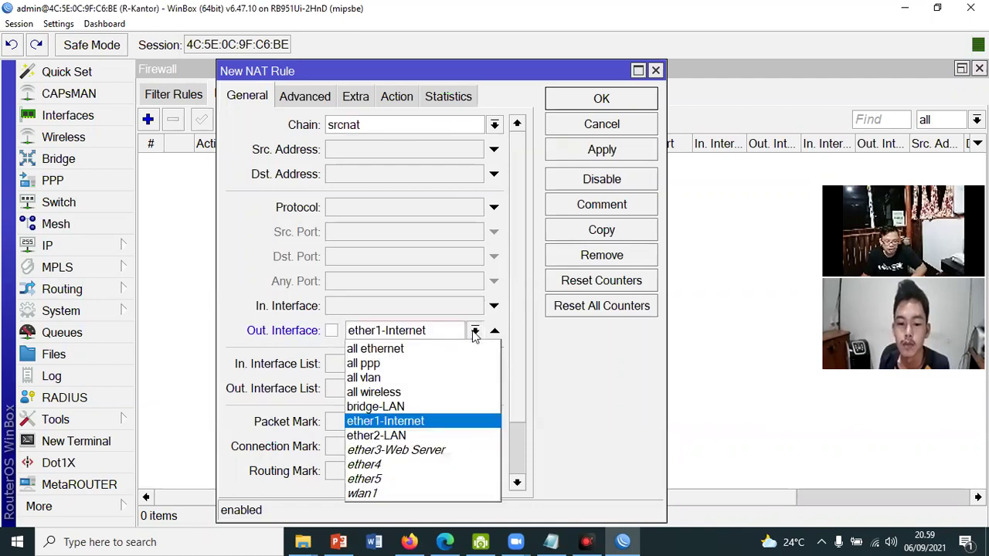
pyautogui.click(425, 422)
# Set the new NAT rule's action to masquerade and save the rule.
pyautogui.click(403, 102)
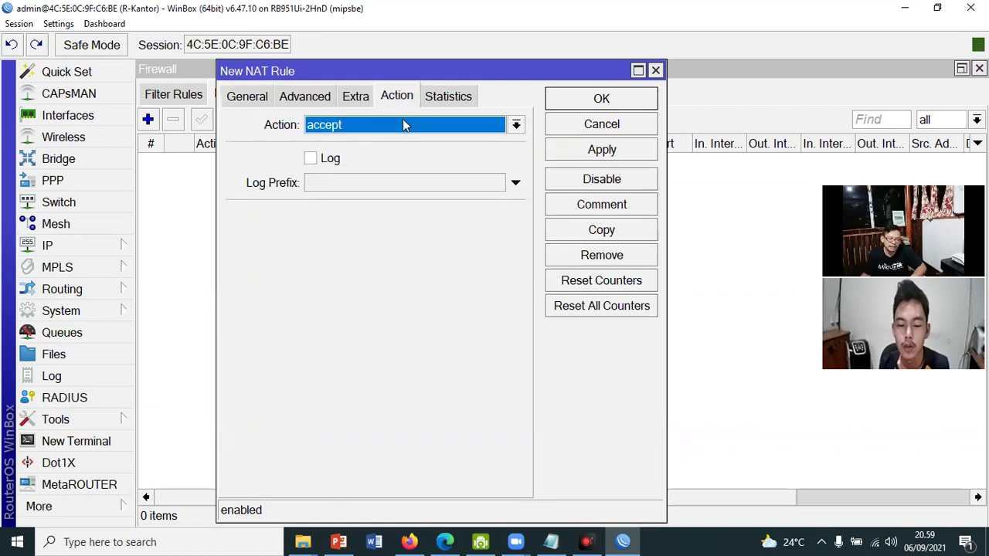
pyautogui.click(403, 120)
pyautogui.click(400, 232)
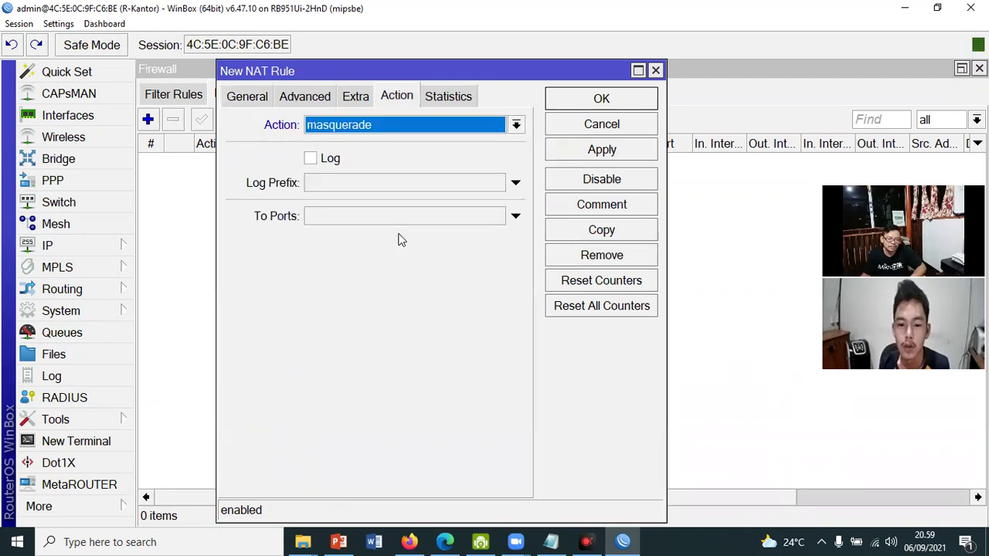
pyautogui.click(606, 153)
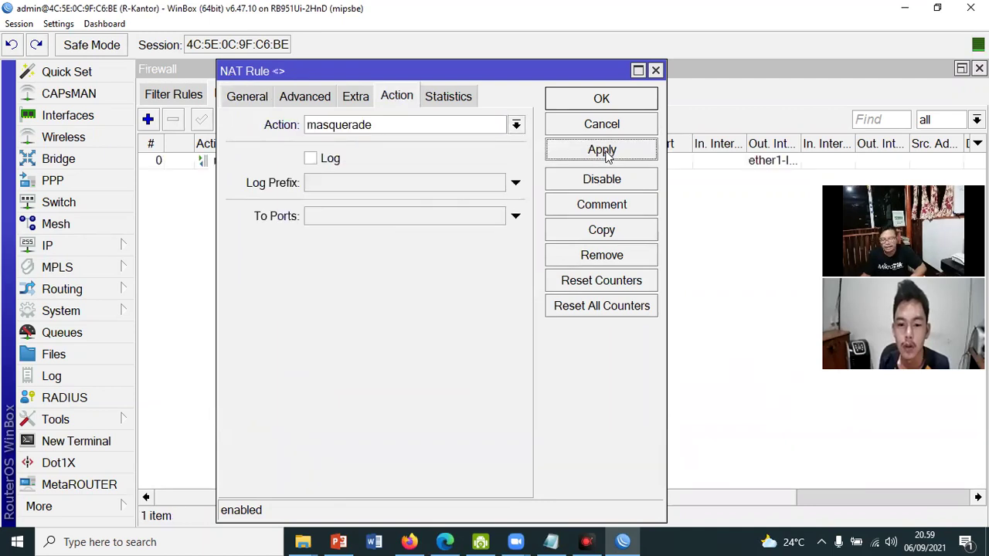
pyautogui.click(601, 98)
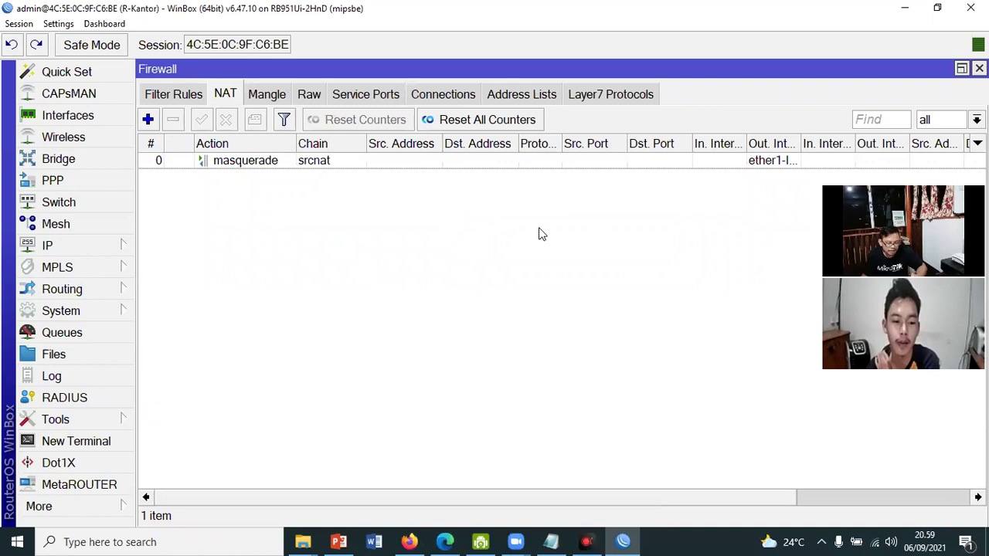
# Set the router's DNS servers to 8.8.8.8 and 8.8.4.4, allow remote requests, and save the DNS settings.
pyautogui.click(48, 244)
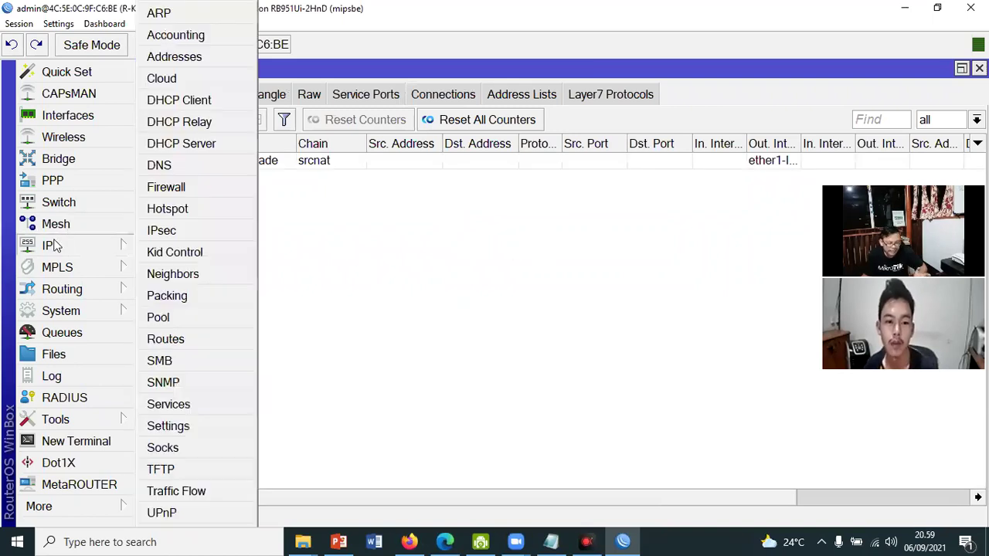
pyautogui.click(160, 165)
pyautogui.click(473, 163)
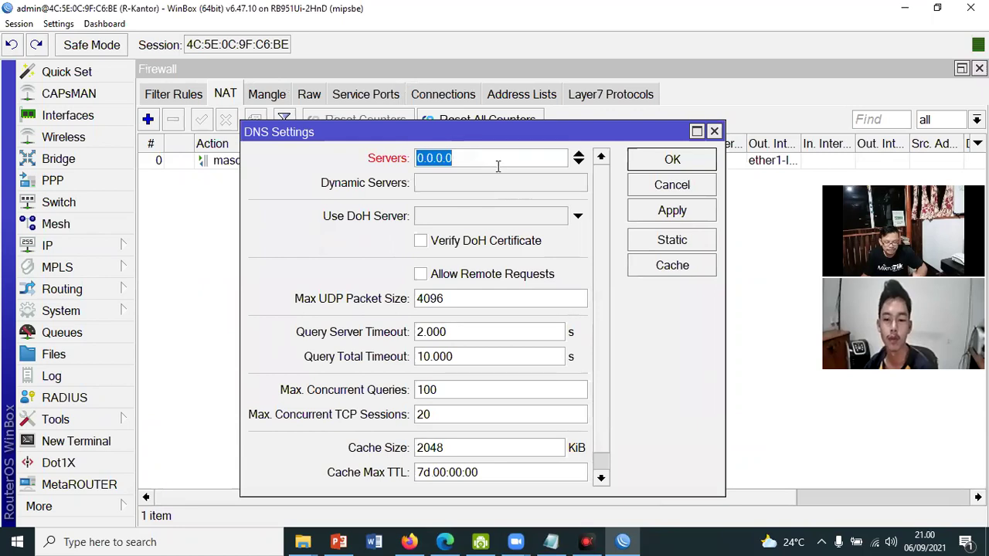
pyautogui.write('8.8.')
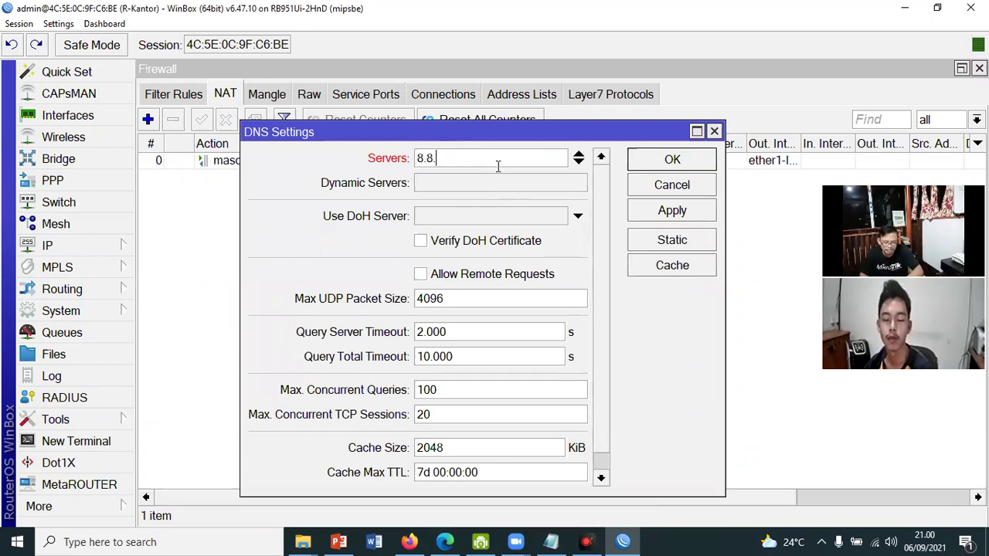
pyautogui.write('8.8')
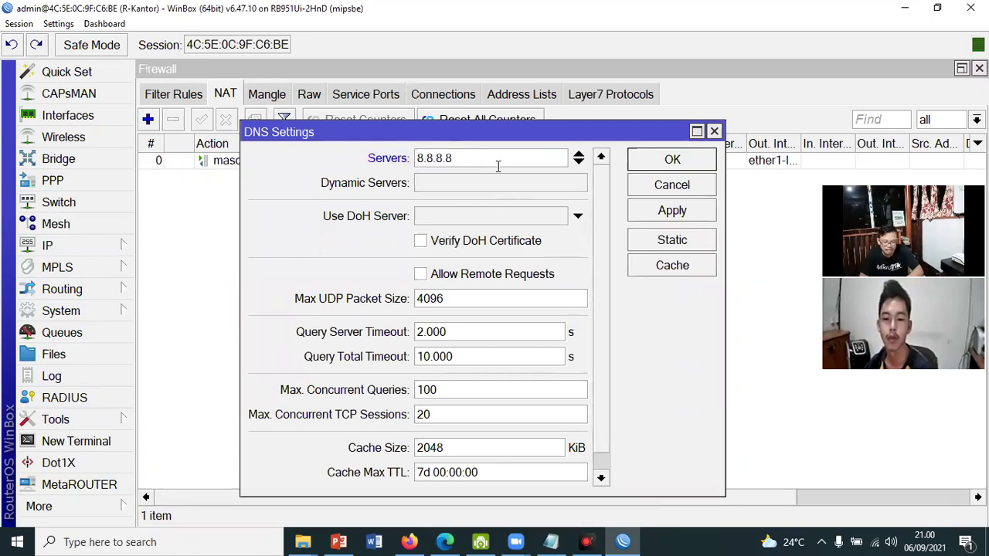
pyautogui.click(579, 162)
pyautogui.write('8.8.4.4')
pyautogui.click(543, 303)
pyautogui.click(687, 220)
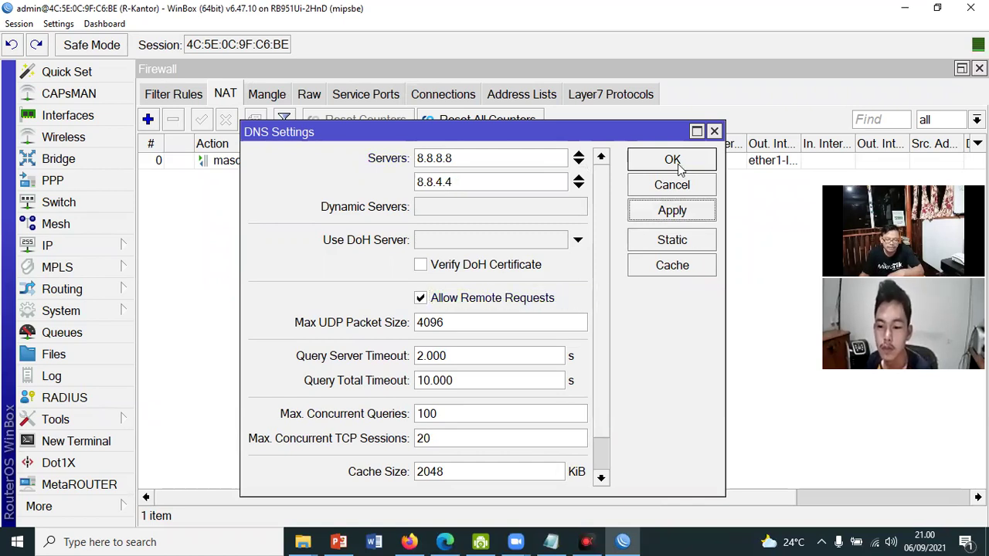
pyautogui.click(679, 165)
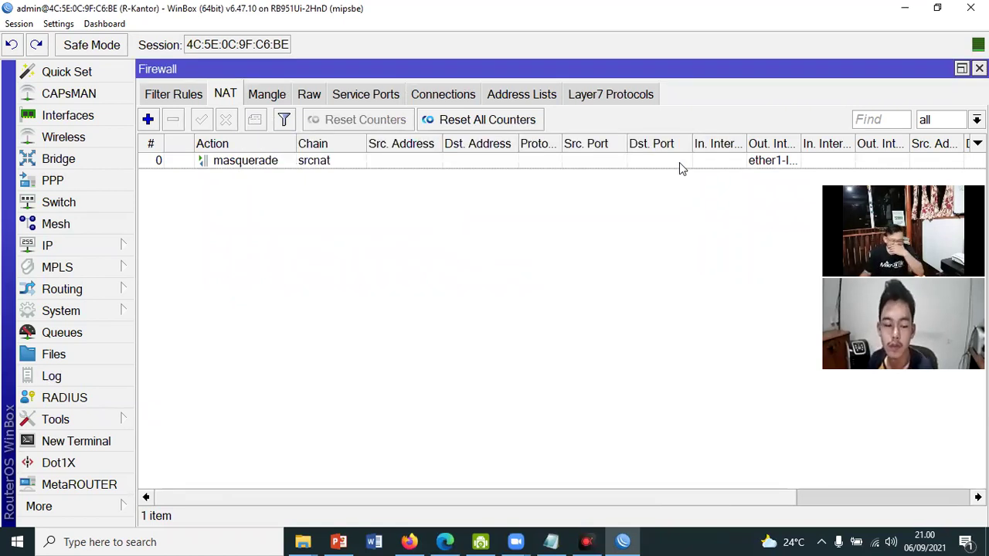
# Test internet access by pinging google.com from a new router terminal, and repeat the ping once.
pyautogui.click(106, 442)
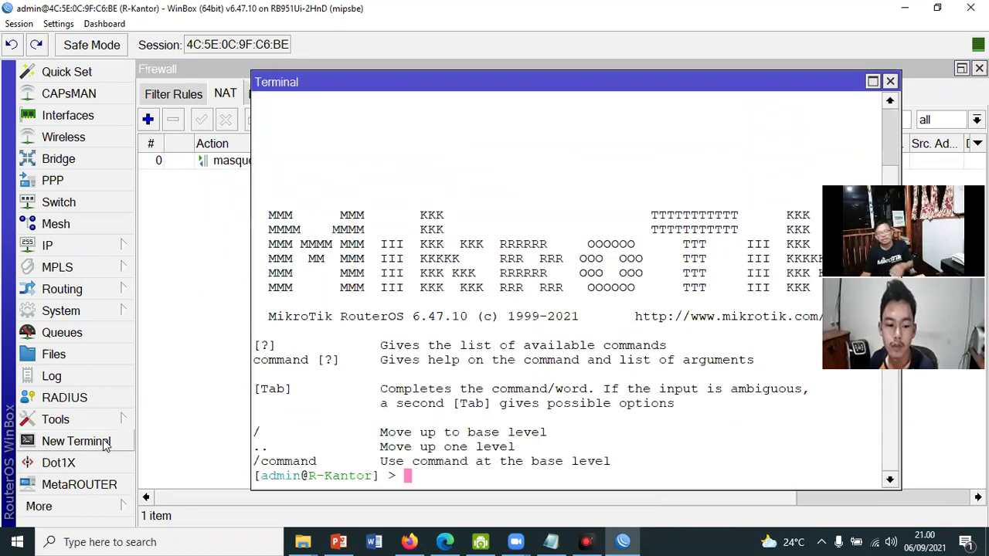
pyautogui.write('p')
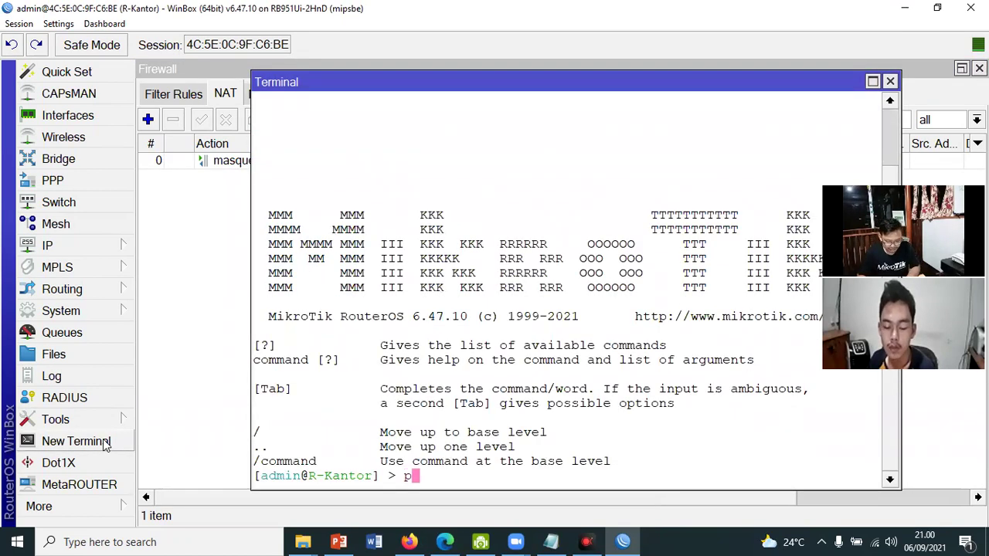
pyautogui.write('ing goo')
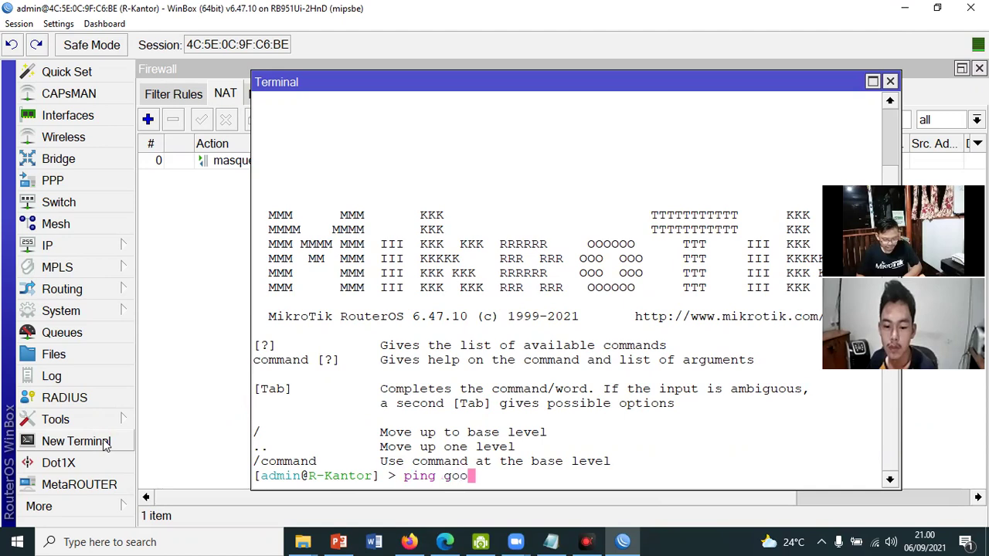
pyautogui.write('gle.com')
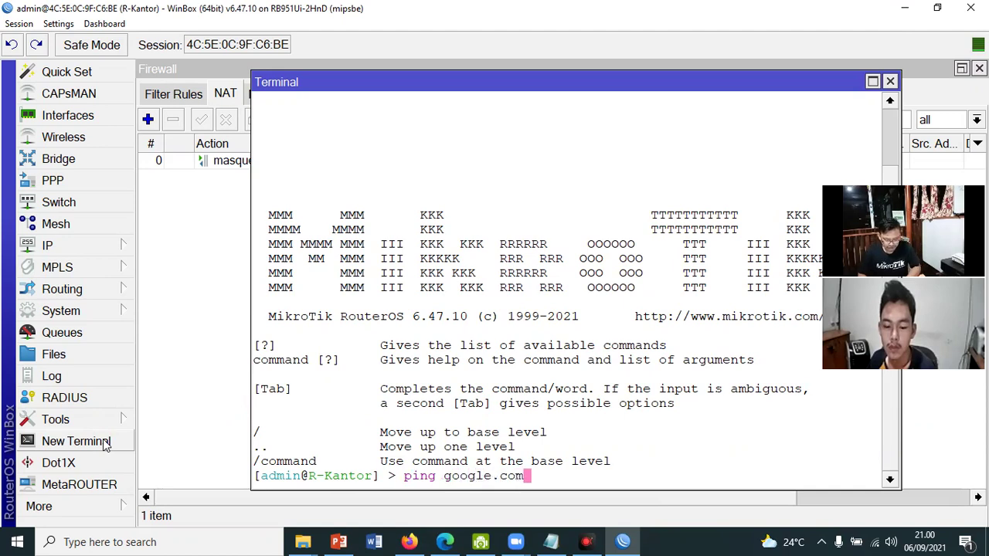
pyautogui.press('Return')
pyautogui.press('Up')
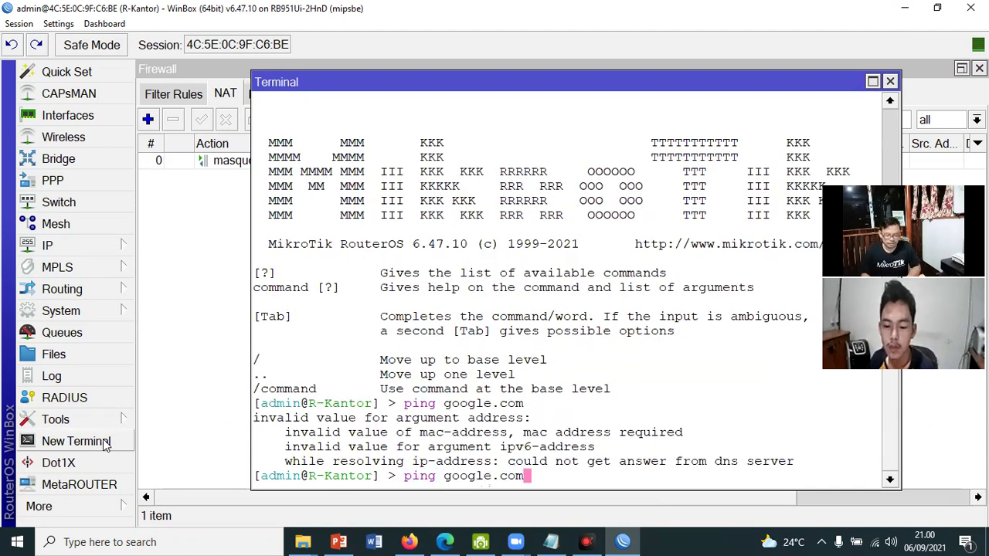
pyautogui.press('Return')
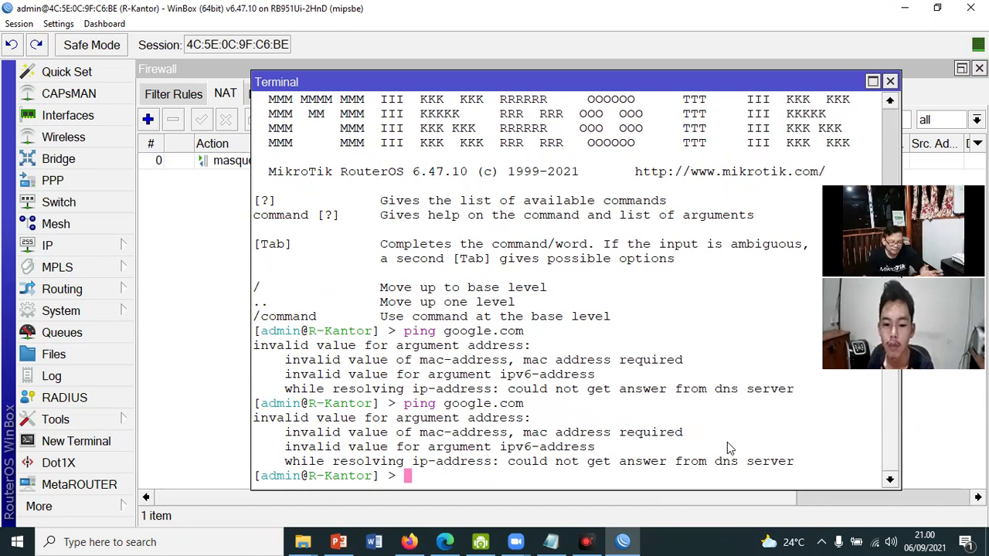
# Review the IP address list, DNS settings and firewall NAT rule for mistakes, and close the firewall window.
pyautogui.click(50, 245)
pyautogui.click(182, 57)
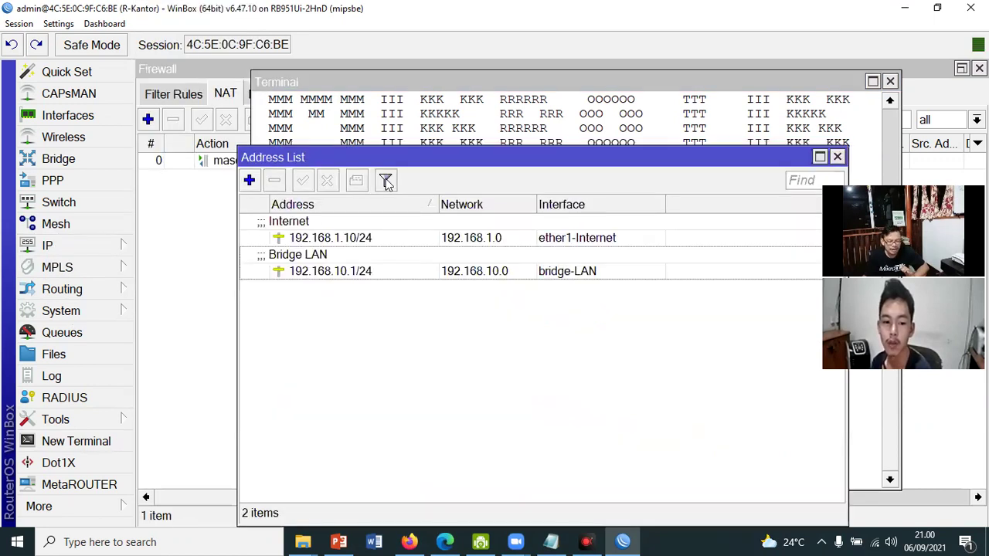
pyautogui.click(355, 240)
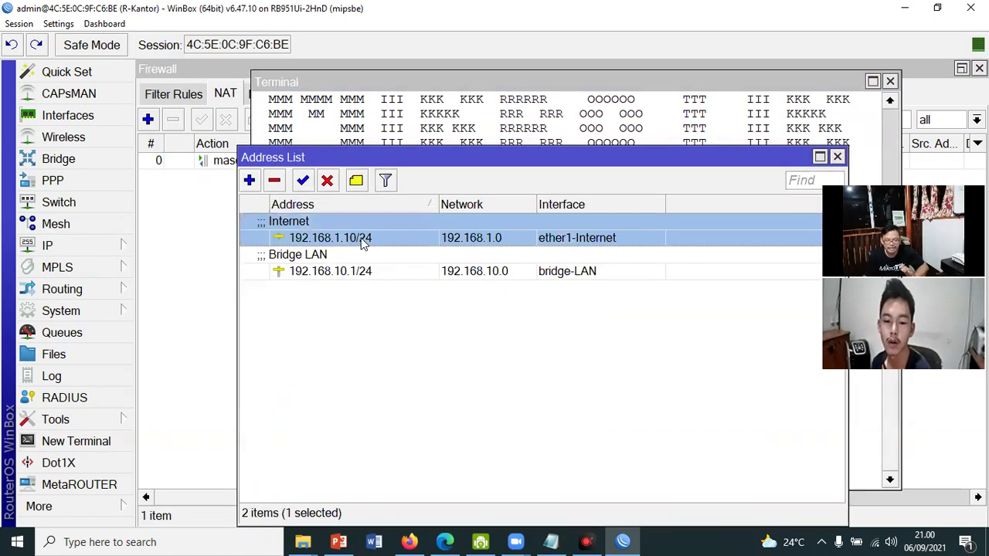
pyautogui.click(62, 245)
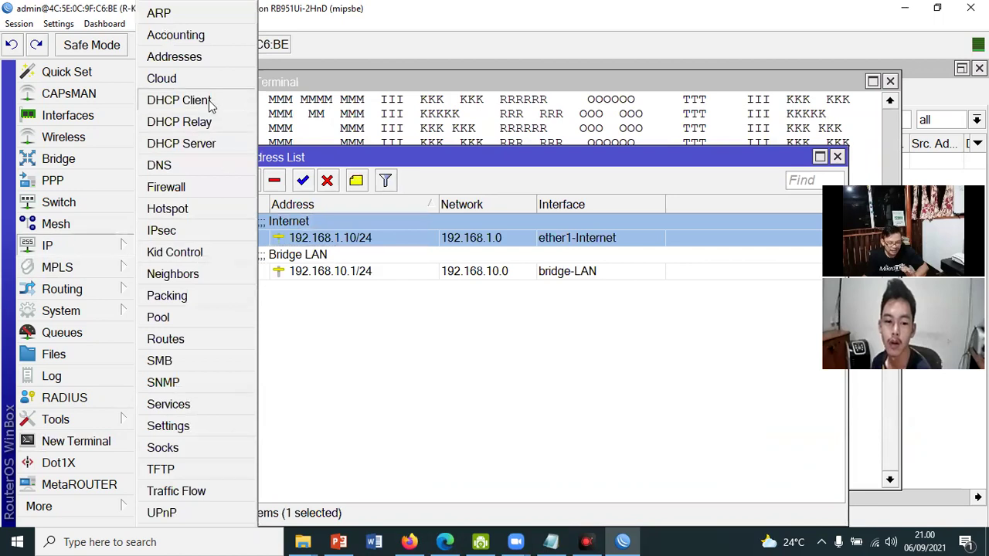
pyautogui.click(164, 165)
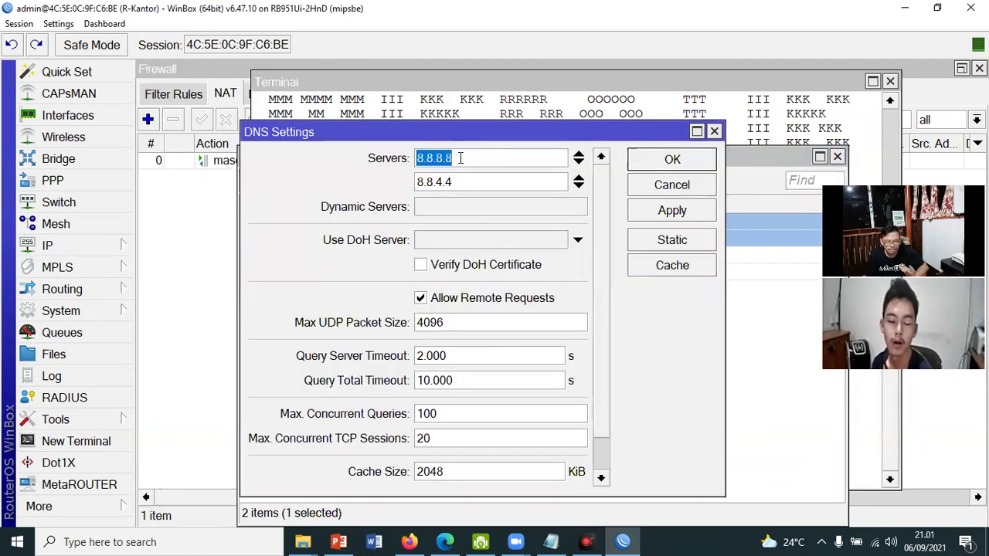
pyautogui.click(693, 163)
pyautogui.click(92, 251)
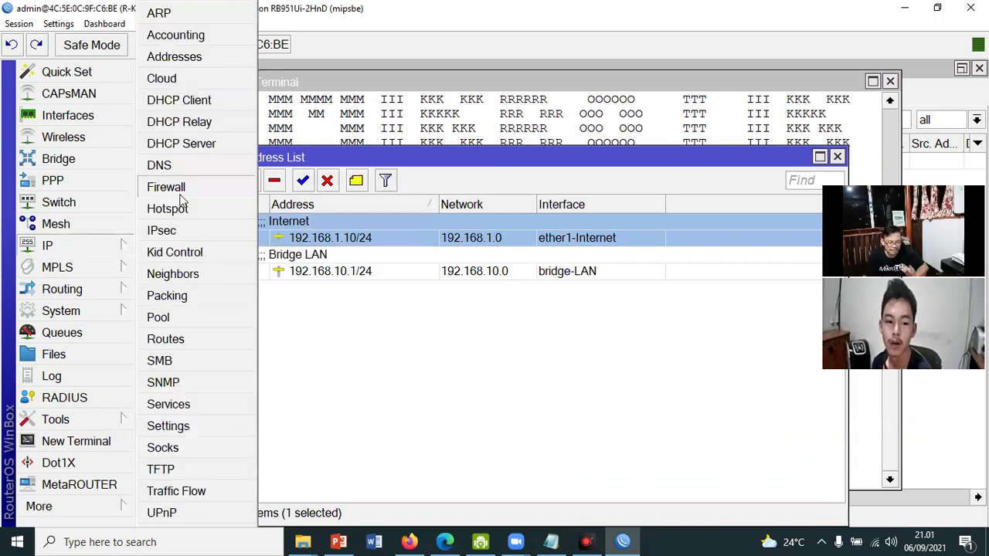
pyautogui.click(214, 193)
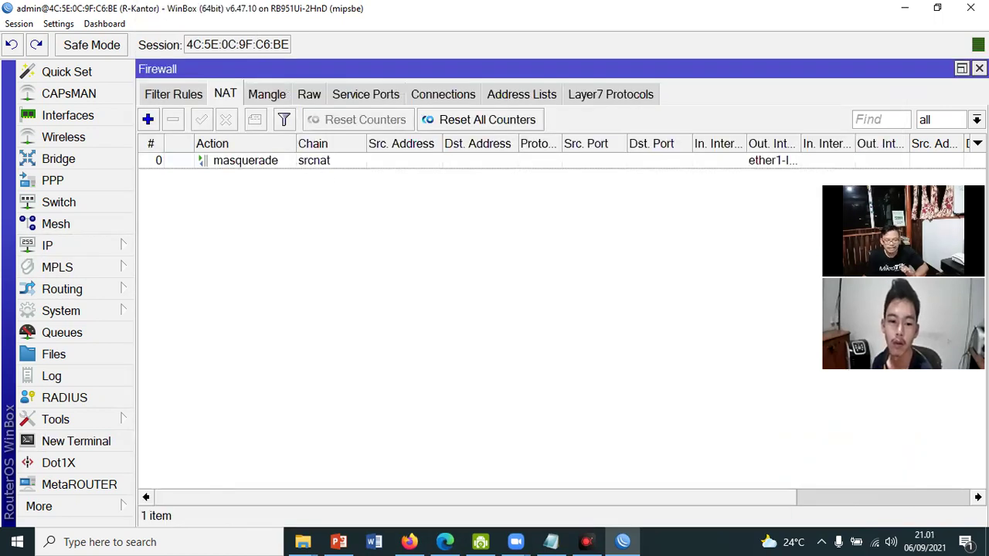
pyautogui.click(979, 68)
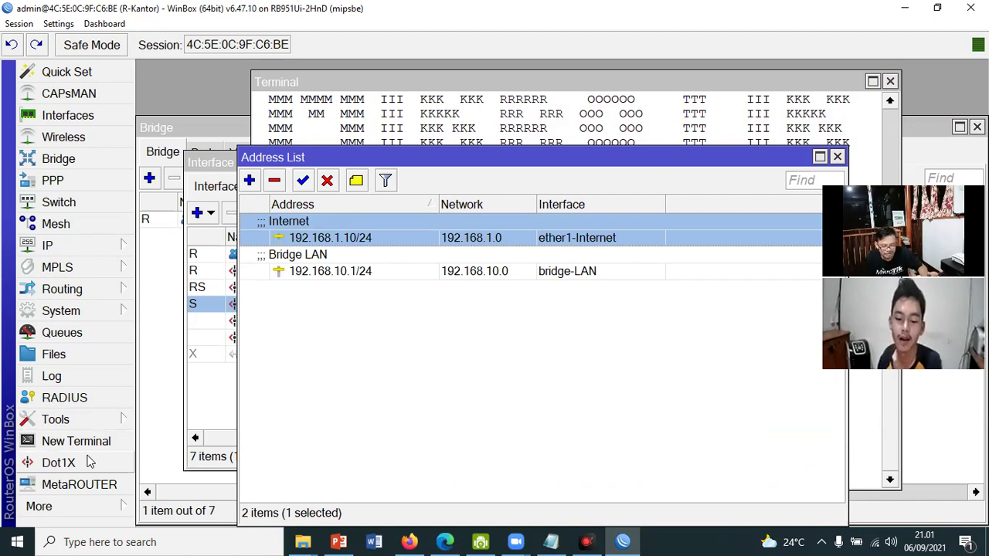
# Add a default route for destination 0.0.0.0/0 with gateway 192.168.1.1 and save it.
pyautogui.click(59, 254)
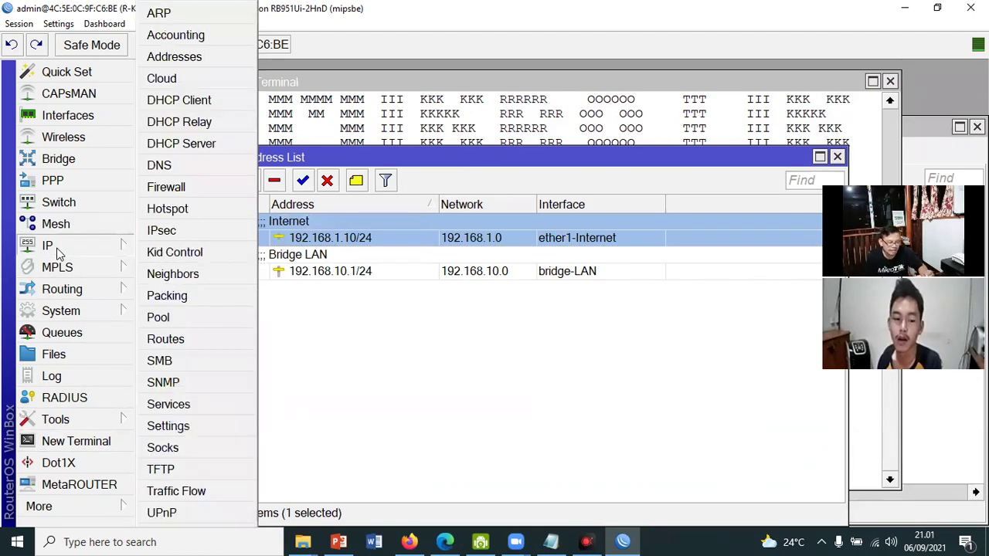
pyautogui.click(166, 339)
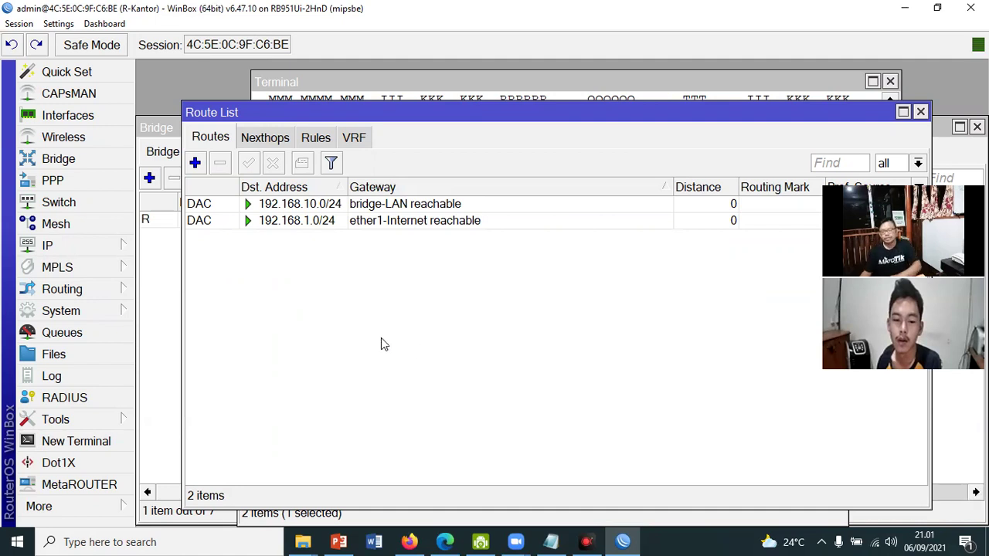
pyautogui.click(197, 165)
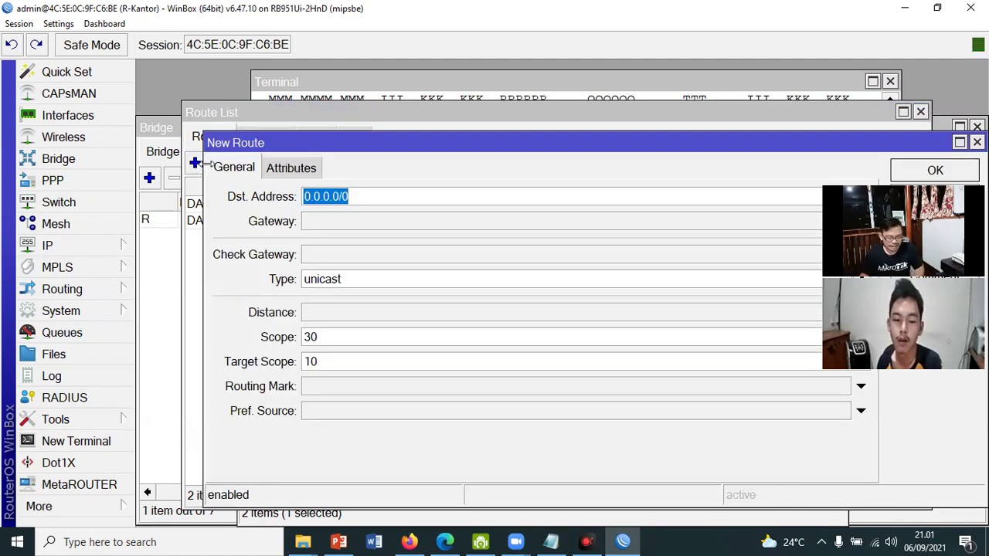
pyautogui.moveTo(447, 168); pyautogui.dragTo(444, 228)
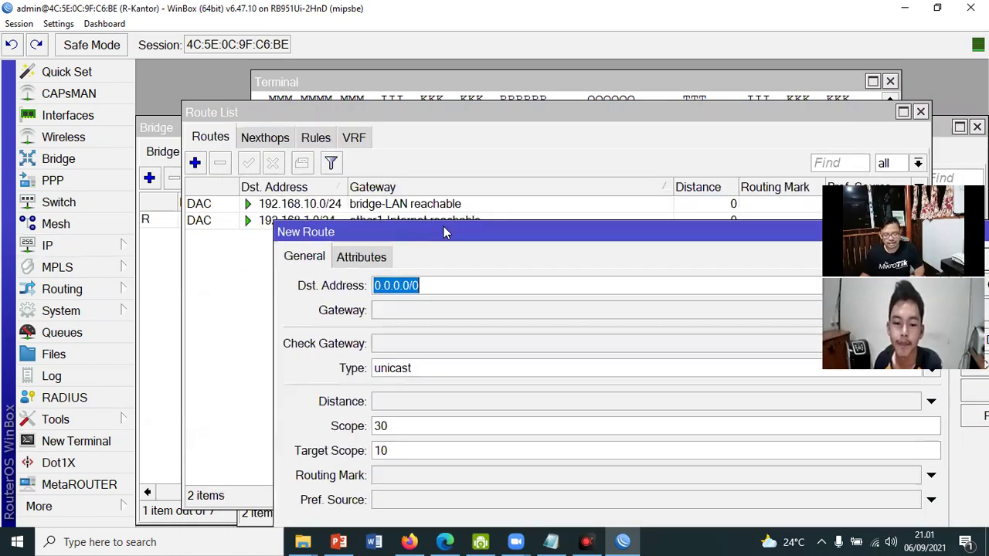
pyautogui.press('Tab')
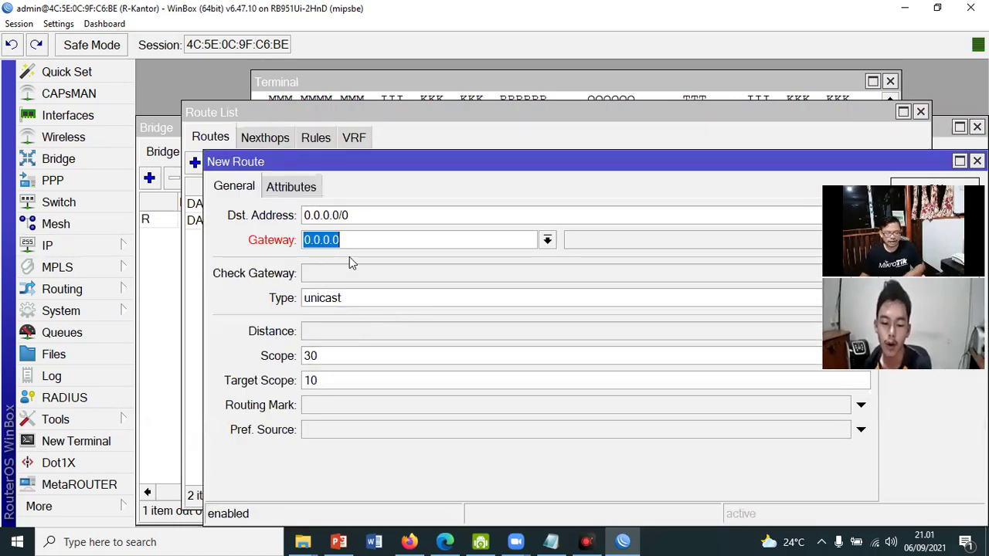
pyautogui.write('192.168.1.1')
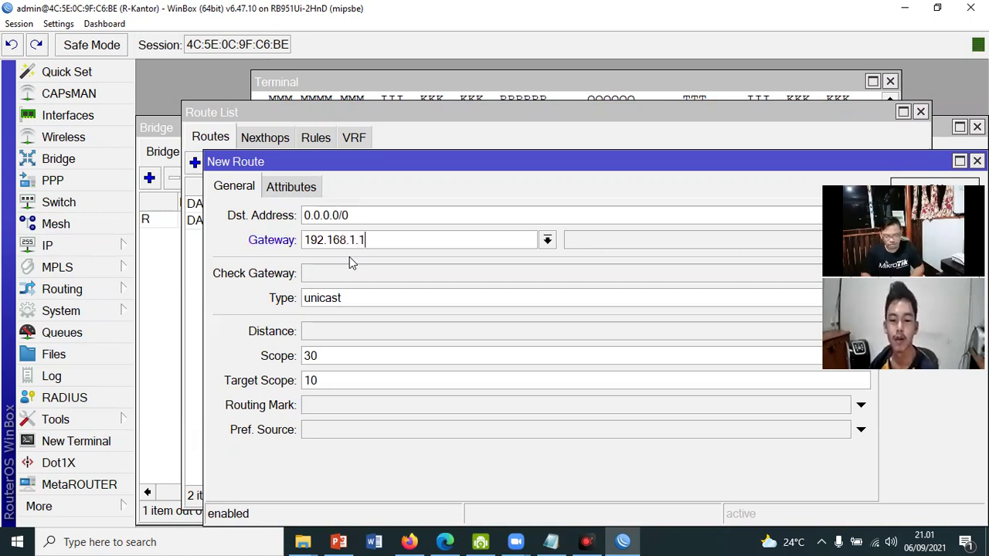
pyautogui.moveTo(587, 165); pyautogui.dragTo(507, 174)
pyautogui.click(818, 249)
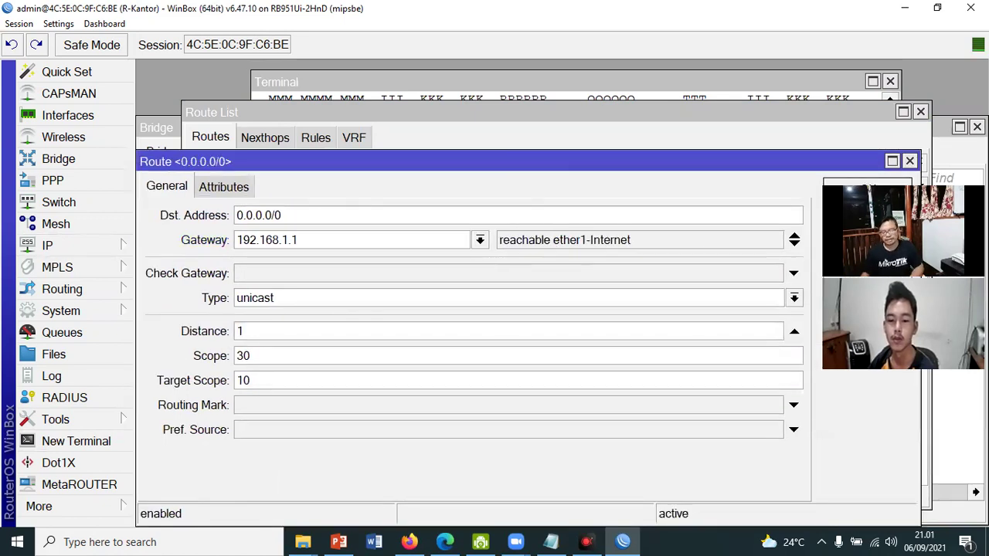
pyautogui.click(858, 200)
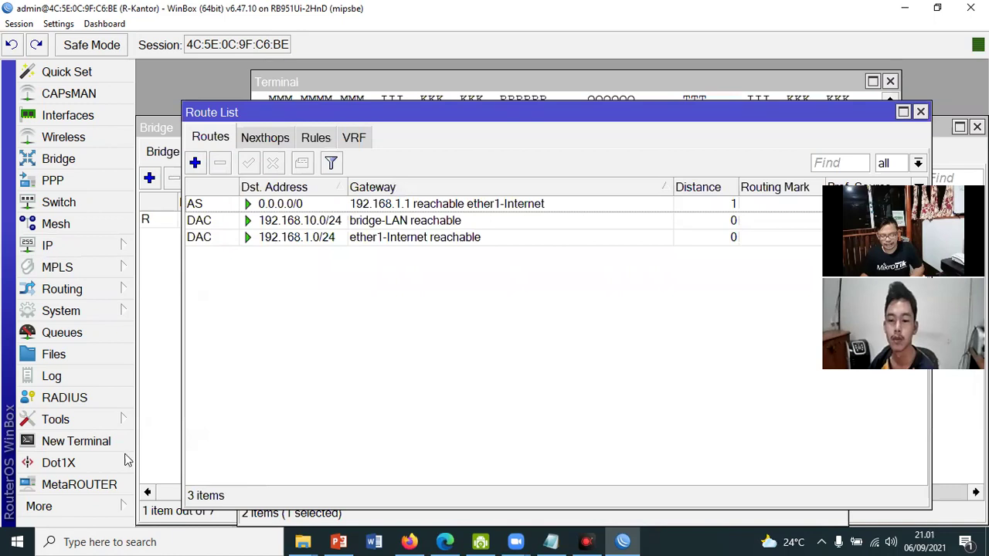
# Retest the internet connection through the new default route by pinging google.com in another terminal, and stop the ping.
pyautogui.click(92, 440)
pyautogui.write('ping google.com')
pyautogui.press('Return')
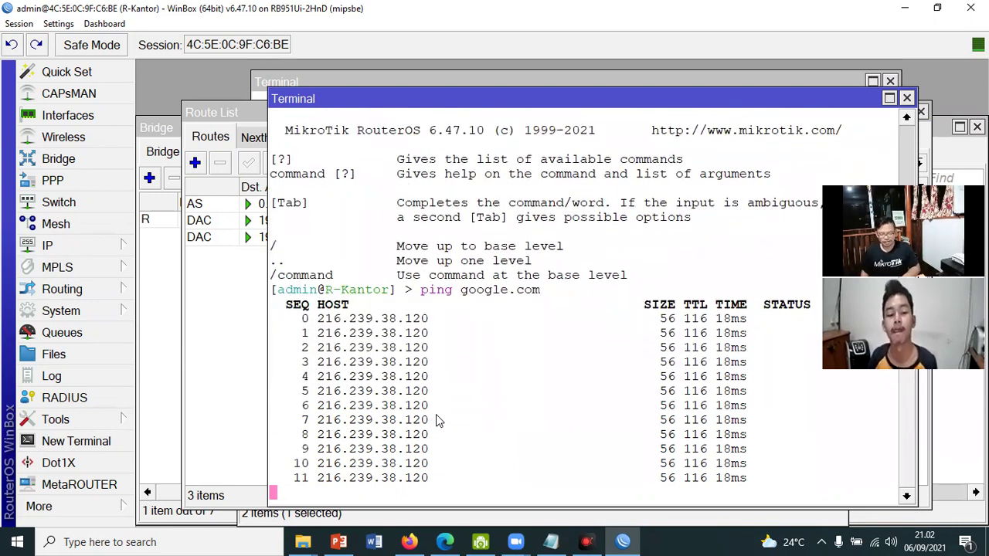
pyautogui.hotkey('ctrl', 'c')
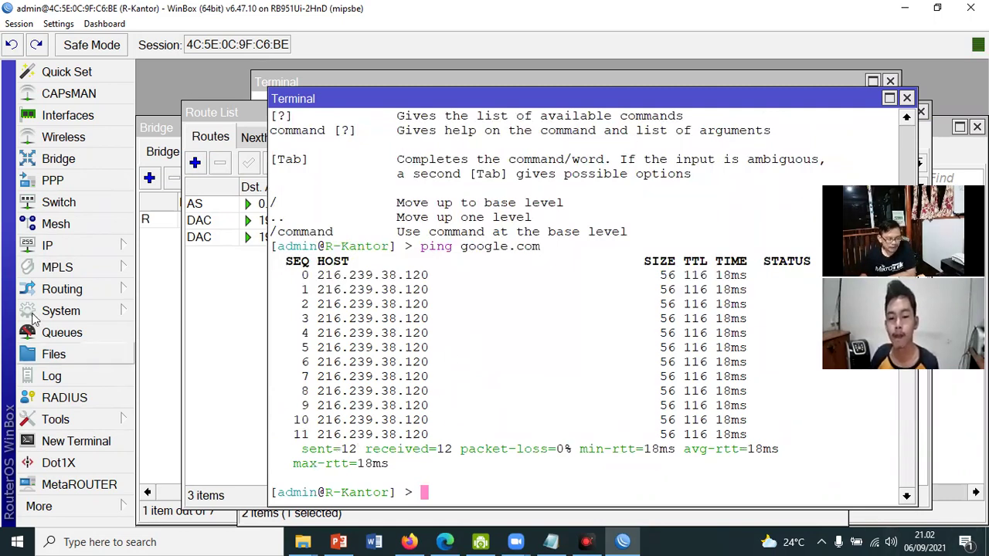
# Start the DHCP server setup on bridge-LAN, accepting address space 192.168.10.0/24 and gateway 192.168.10.1.
pyautogui.click(50, 246)
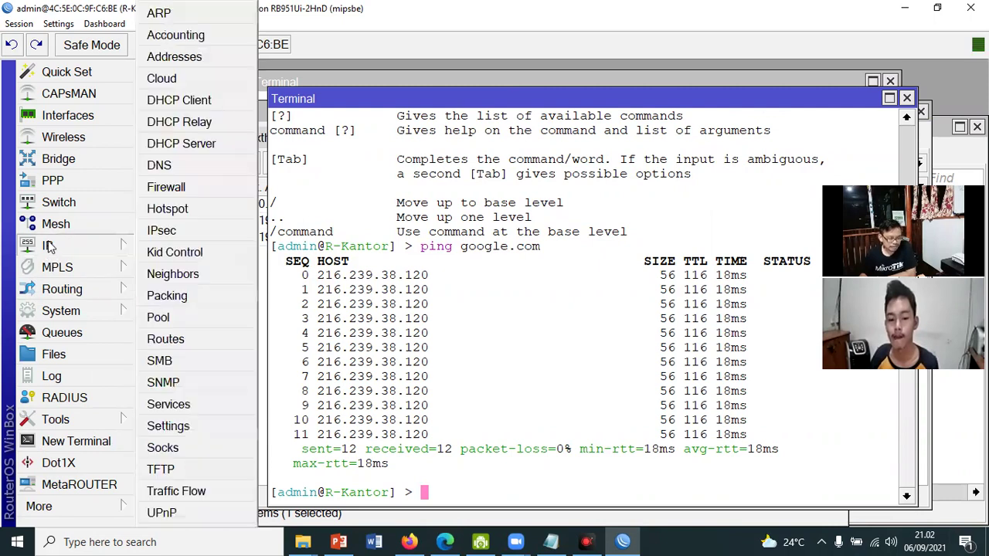
pyautogui.click(193, 144)
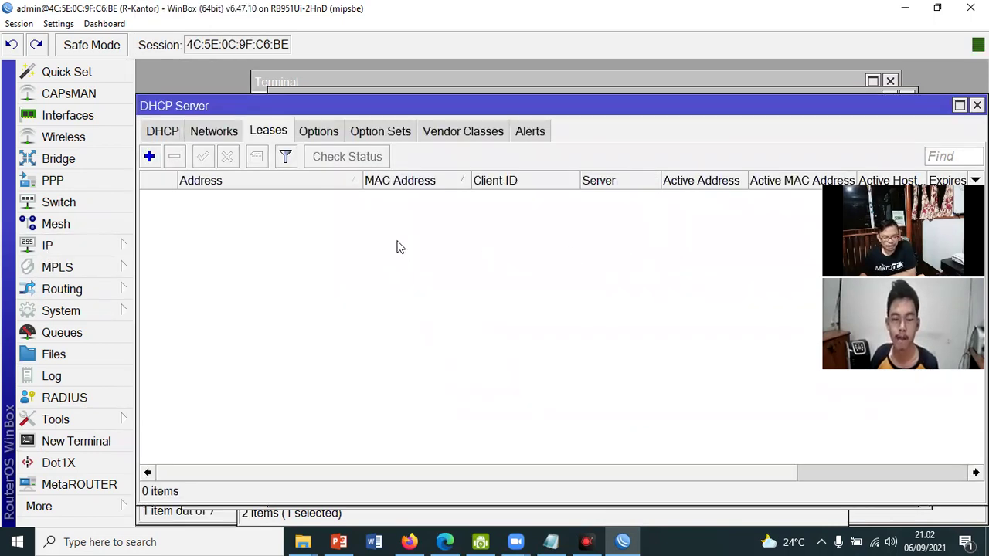
pyautogui.click(166, 133)
pyautogui.click(422, 158)
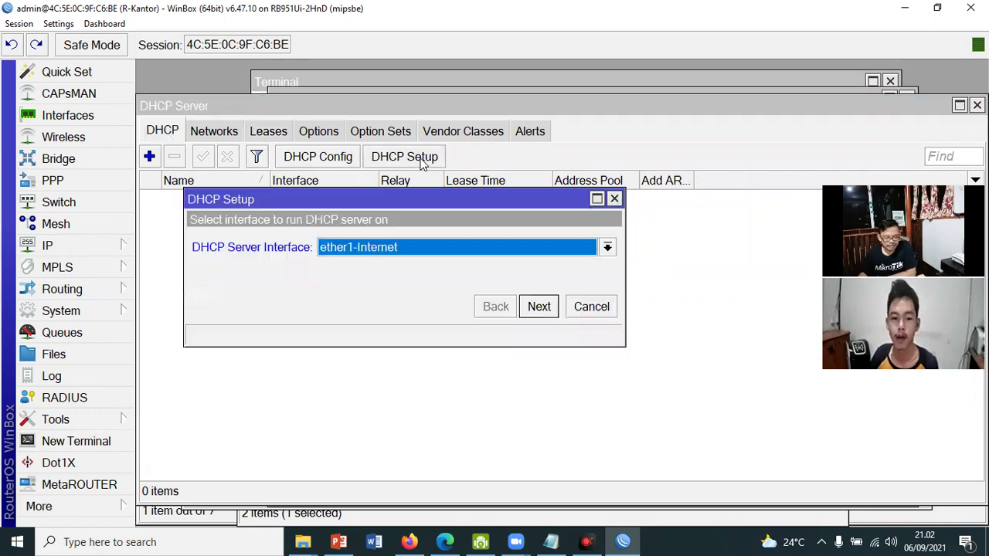
pyautogui.click(608, 249)
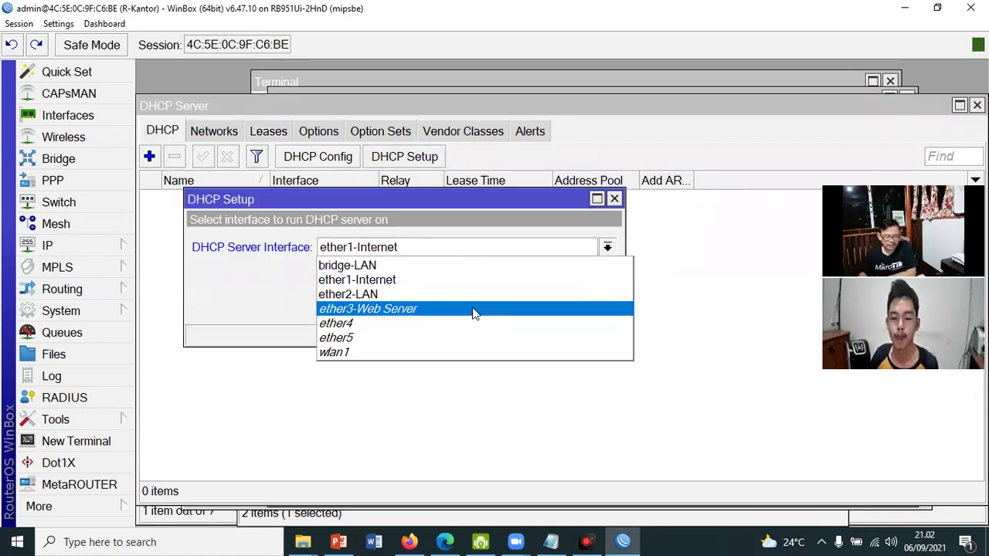
pyautogui.click(468, 267)
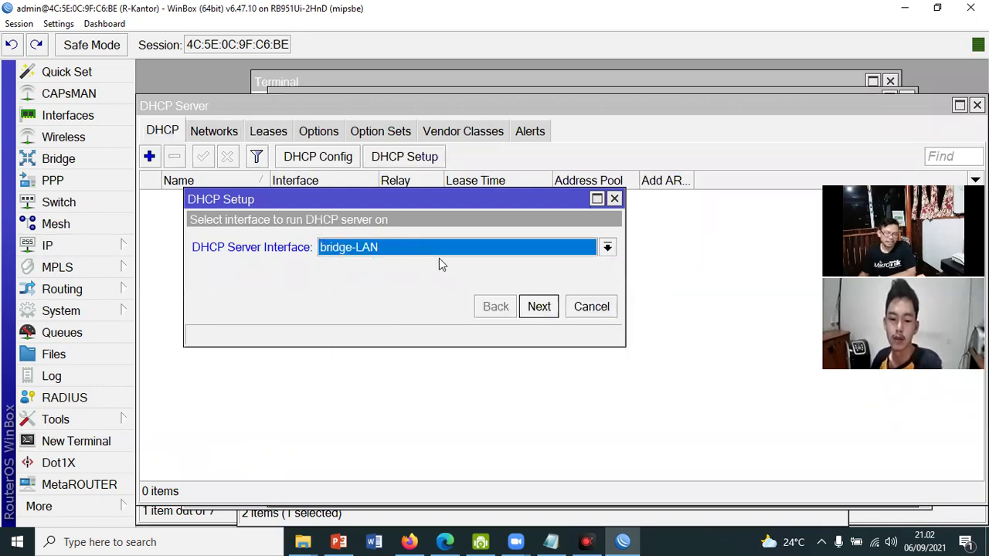
pyautogui.click(539, 307)
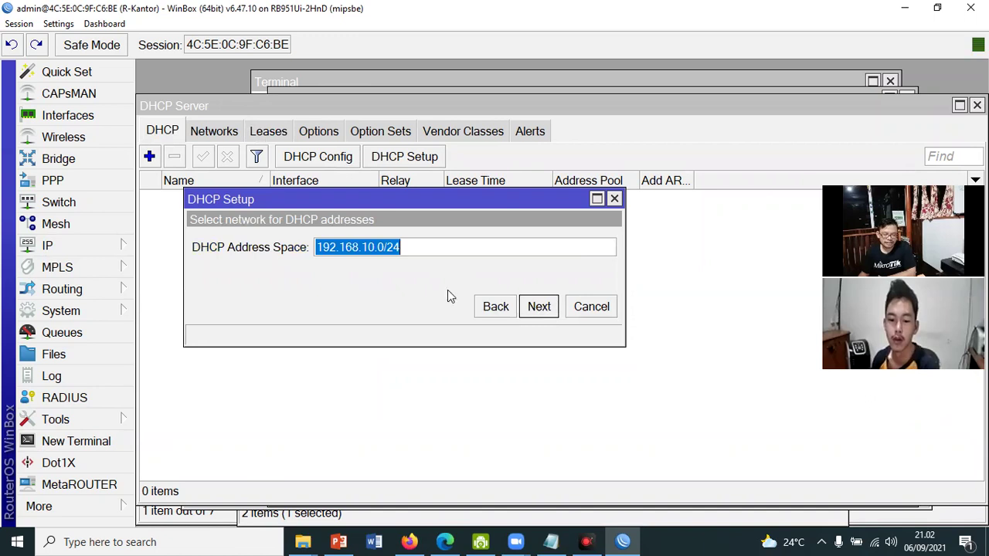
pyautogui.click(531, 310)
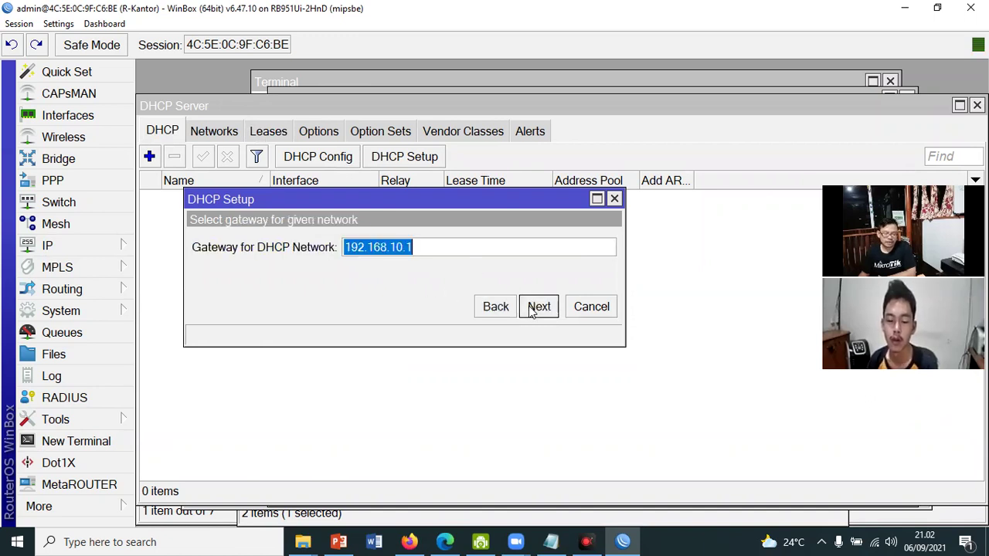
pyautogui.click(536, 307)
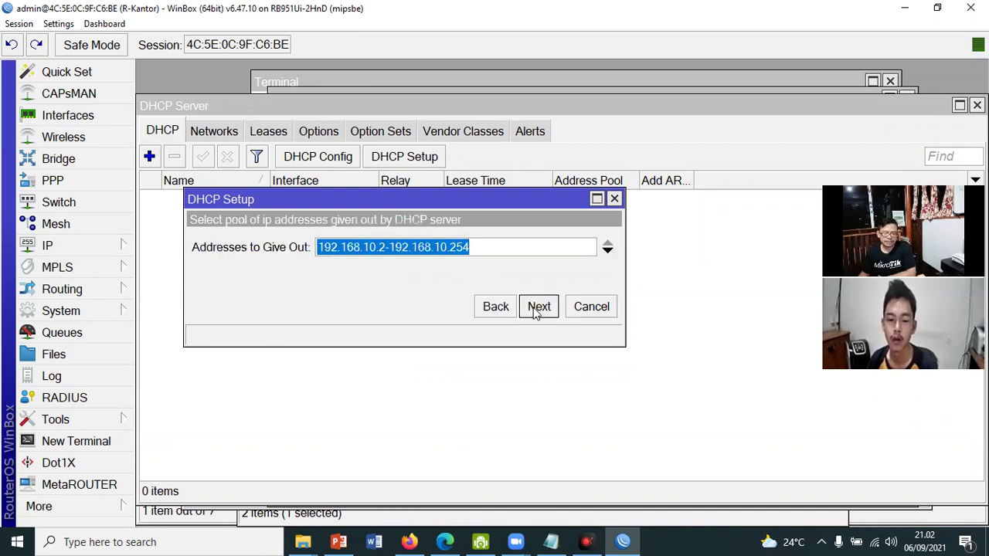
# Switch to the case-study PDF in Edge and check the client IP range on the network topology slide.
pyautogui.click(482, 249)
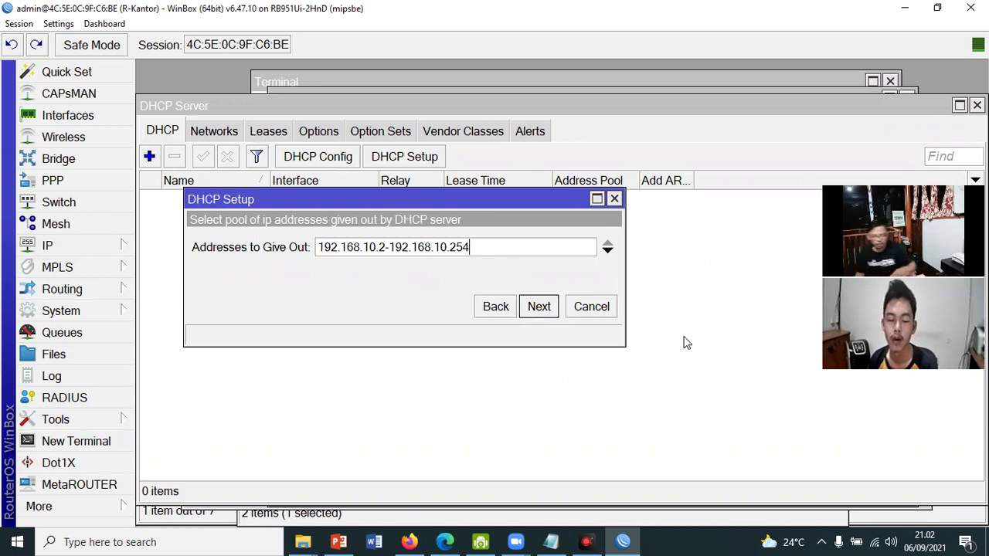
pyautogui.moveTo(412, 538)
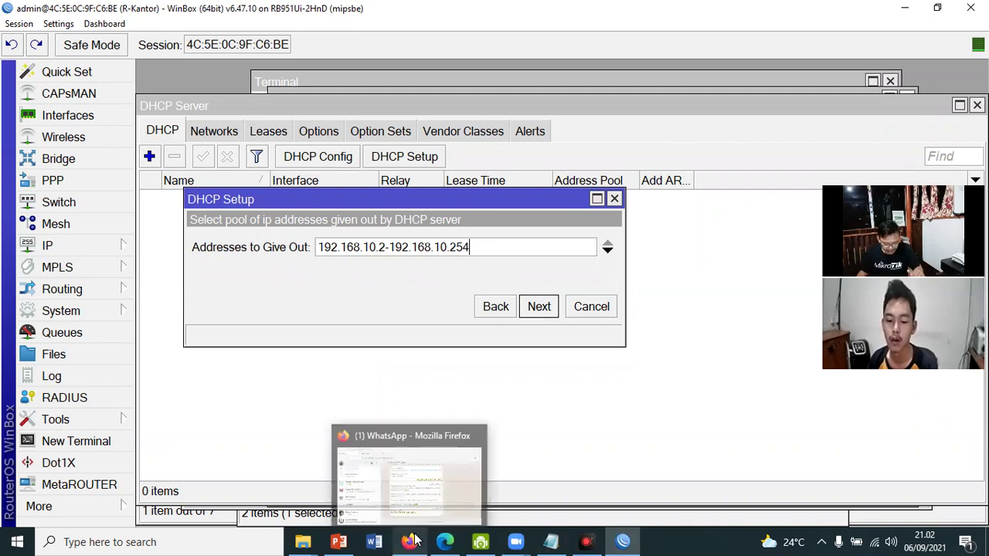
pyautogui.click(445, 542)
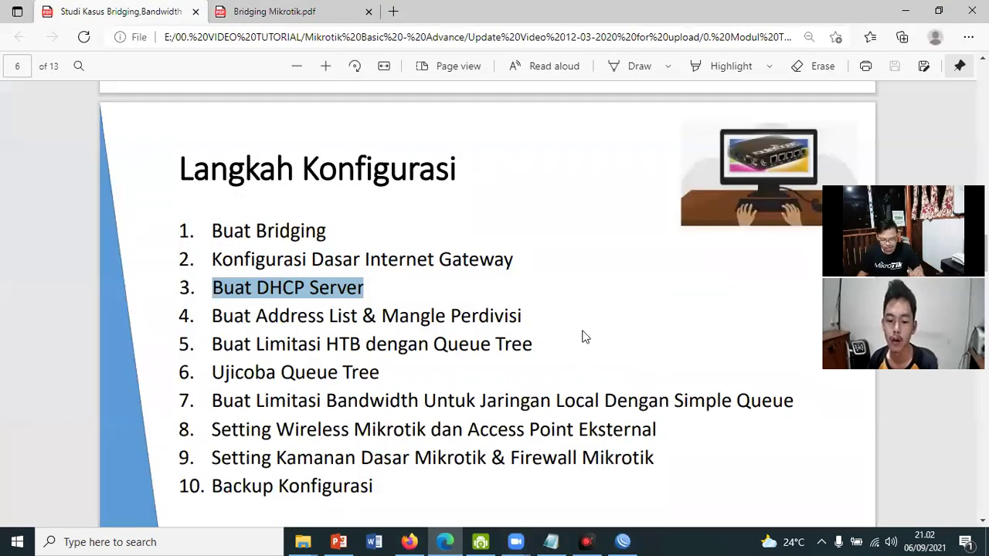
pyautogui.scroll(-5, 556, 319)
pyautogui.scroll(4, 532, 311)
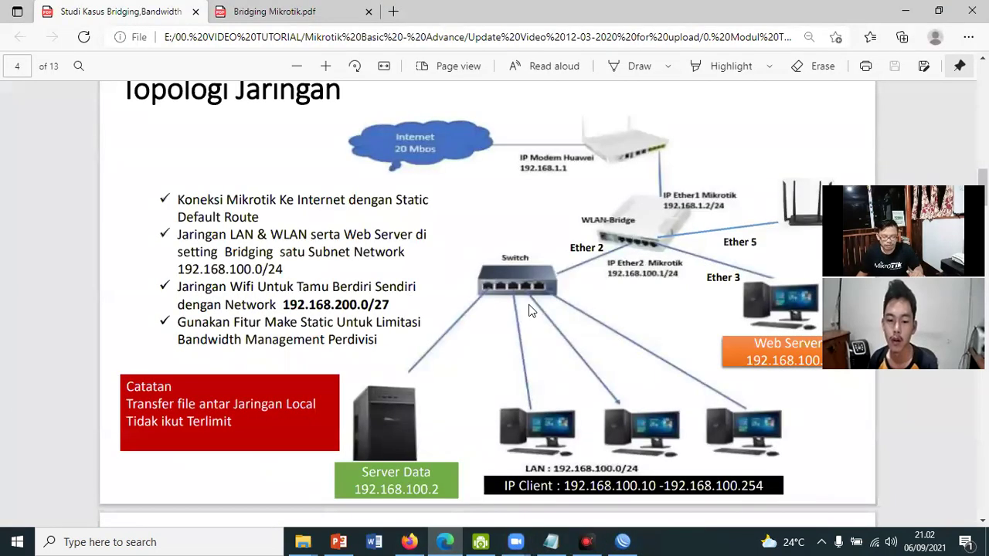
pyautogui.scroll(-3, 530, 309)
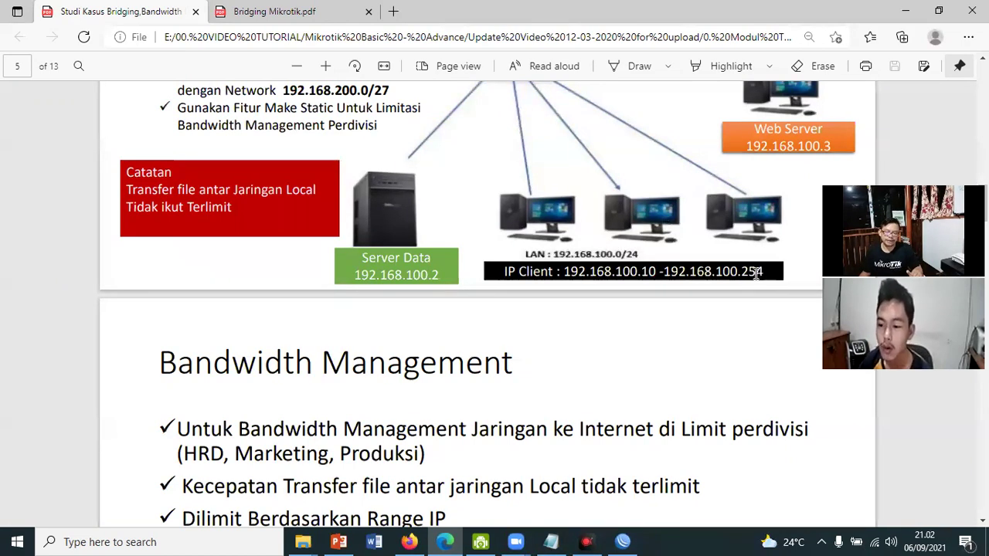
# Return to WinBox and set the DHCP addresses to give out to 192.168.10.10-192.168.10.254.
pyautogui.click(623, 542)
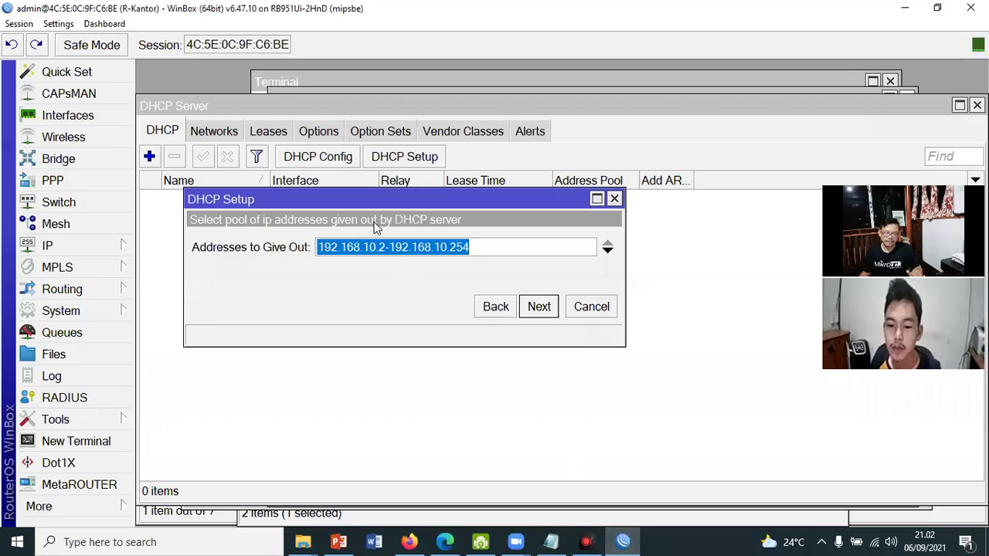
pyautogui.click(384, 246)
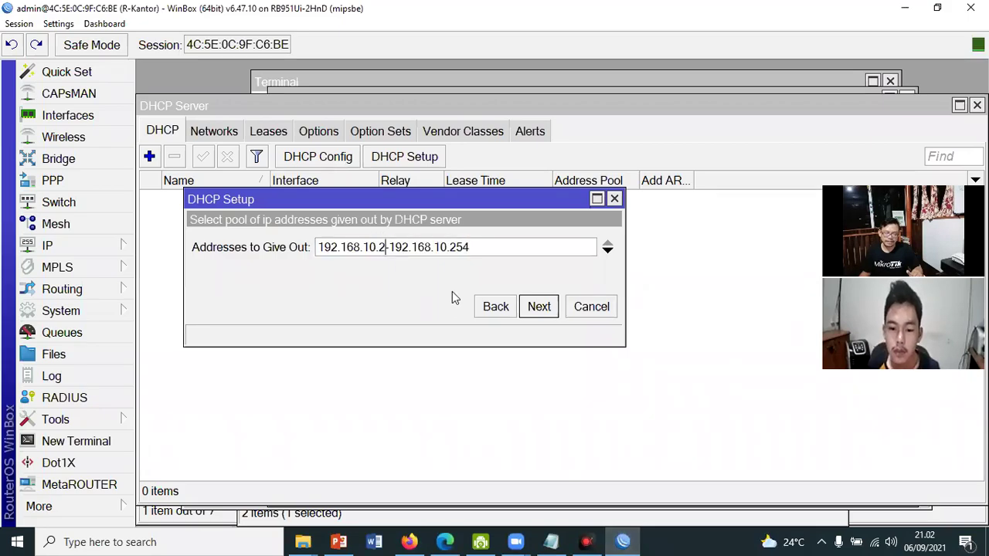
pyautogui.press('Delete')
pyautogui.write('.10')
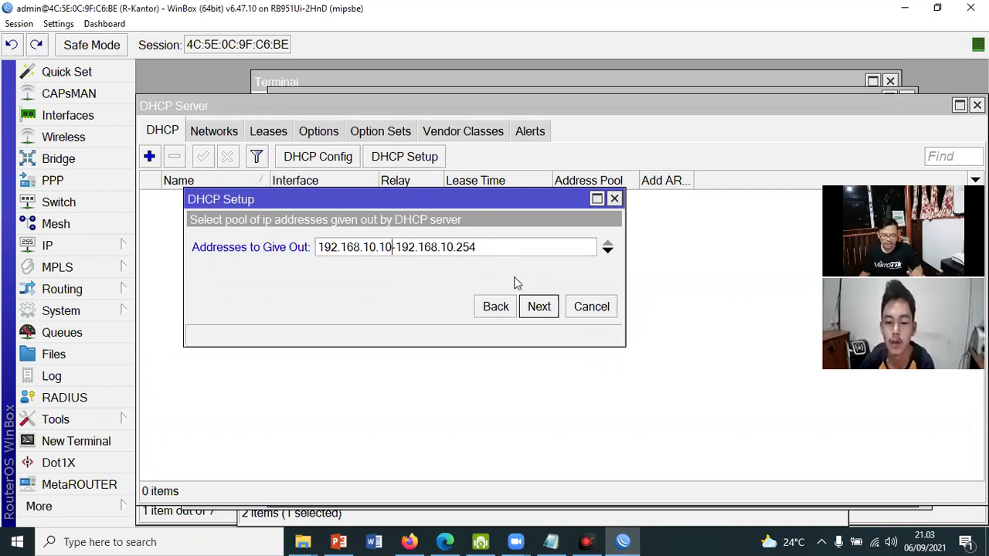
pyautogui.click(539, 309)
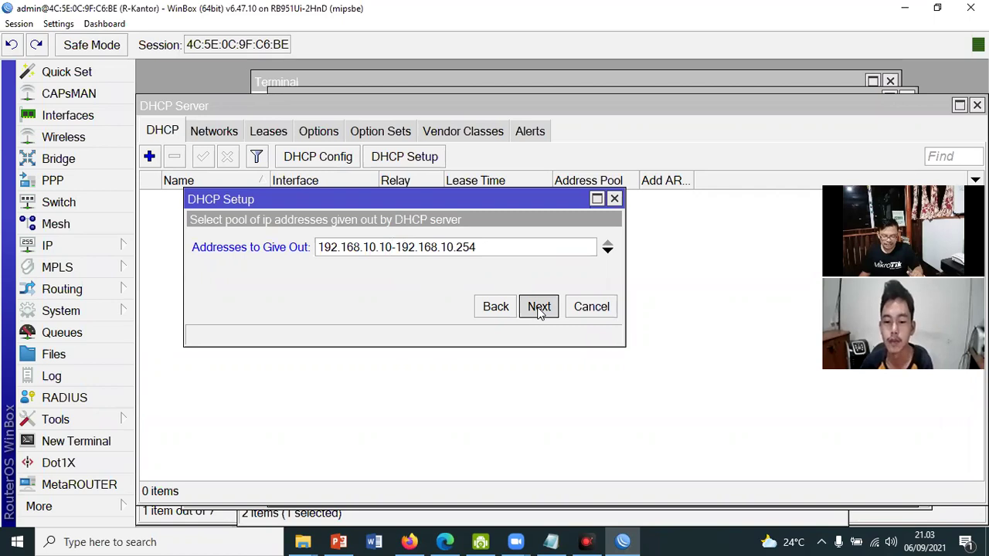
# Accept the DNS servers and the 00:10:00 lease time, and complete the DHCP setup.
pyautogui.click(539, 307)
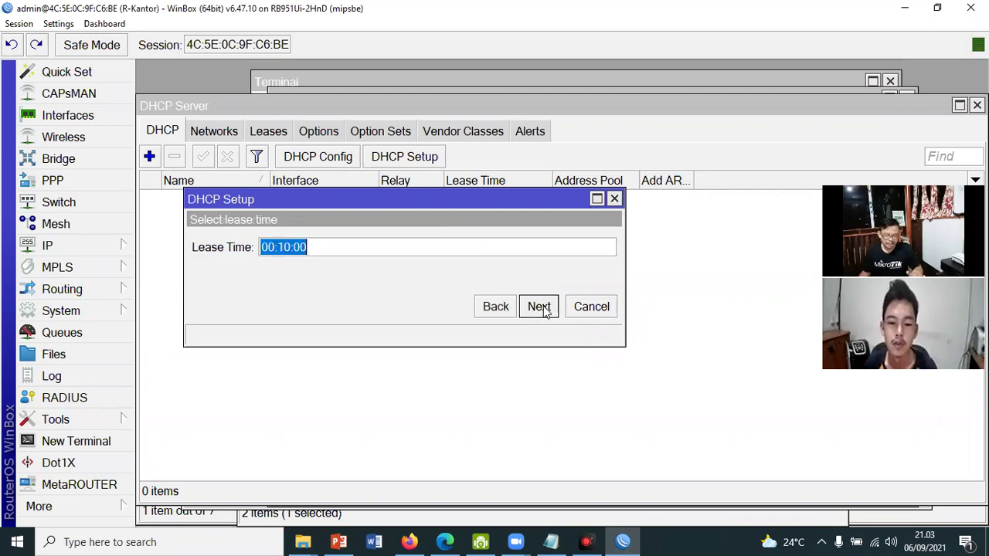
pyautogui.click(541, 307)
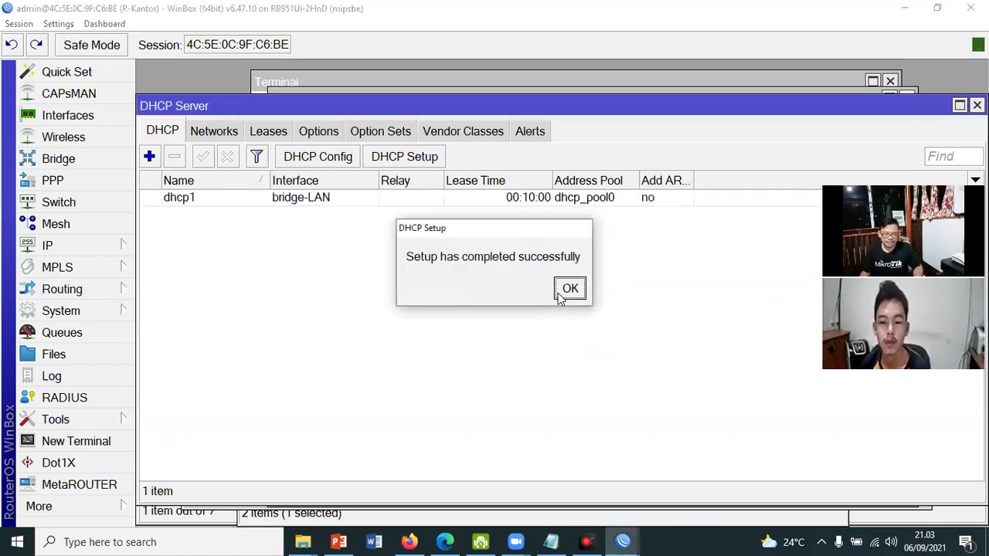
pyautogui.click(571, 289)
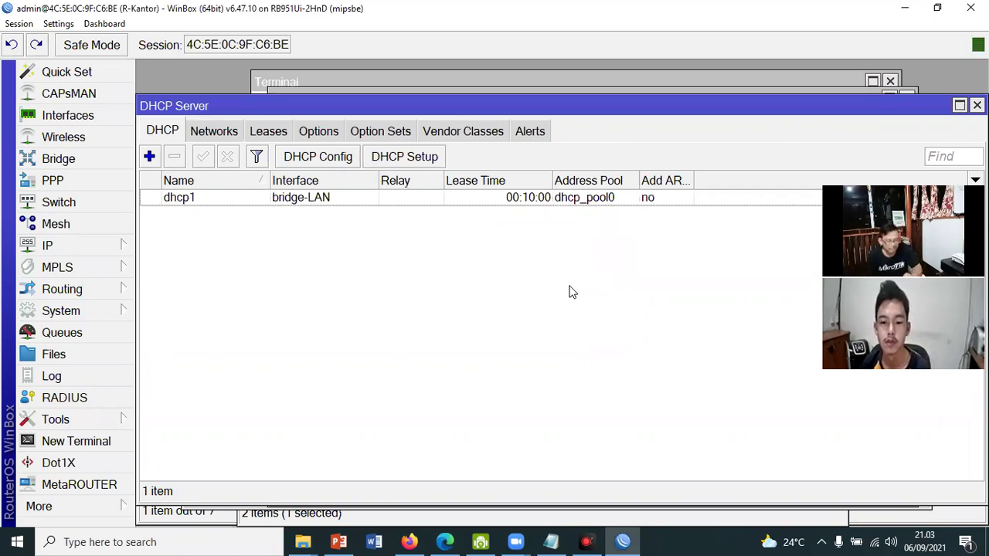
# Open a Windows Command Prompt and renew the computer's IP address with ipconfig /renew.
pyautogui.click(141, 542)
pyautogui.write('cmd')
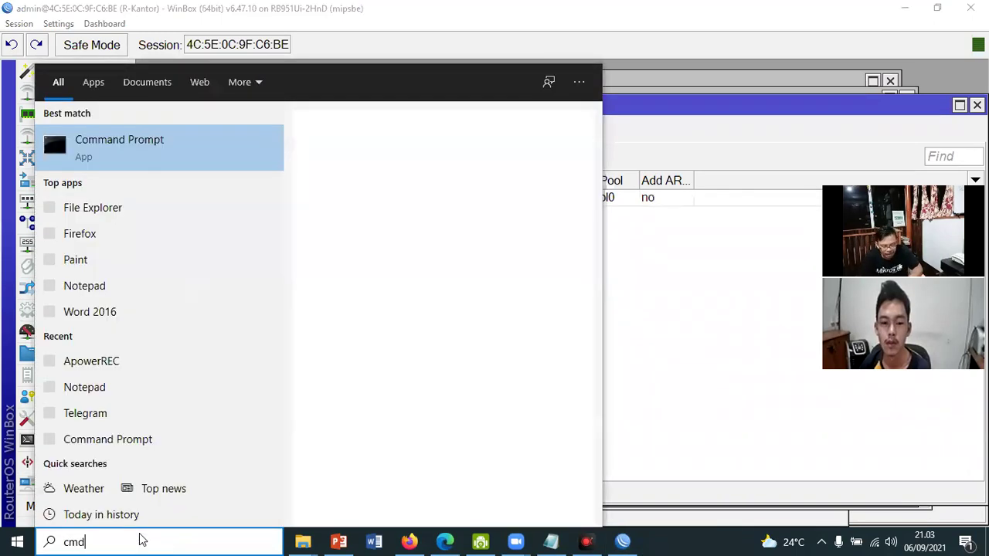
pyautogui.press('Return')
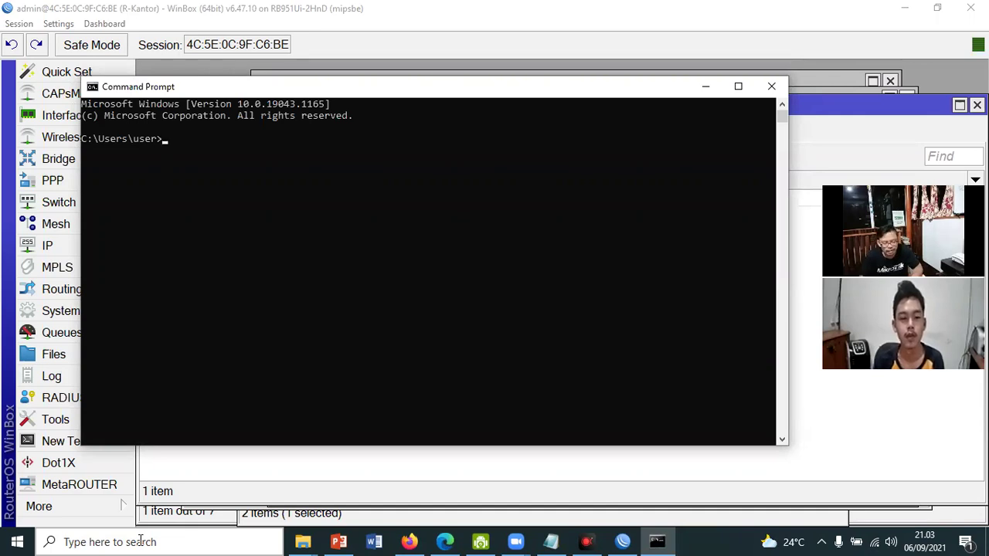
pyautogui.moveTo(471, 87); pyautogui.dragTo(532, 131)
pyautogui.write('ipconfig /renew')
pyautogui.press('Return')
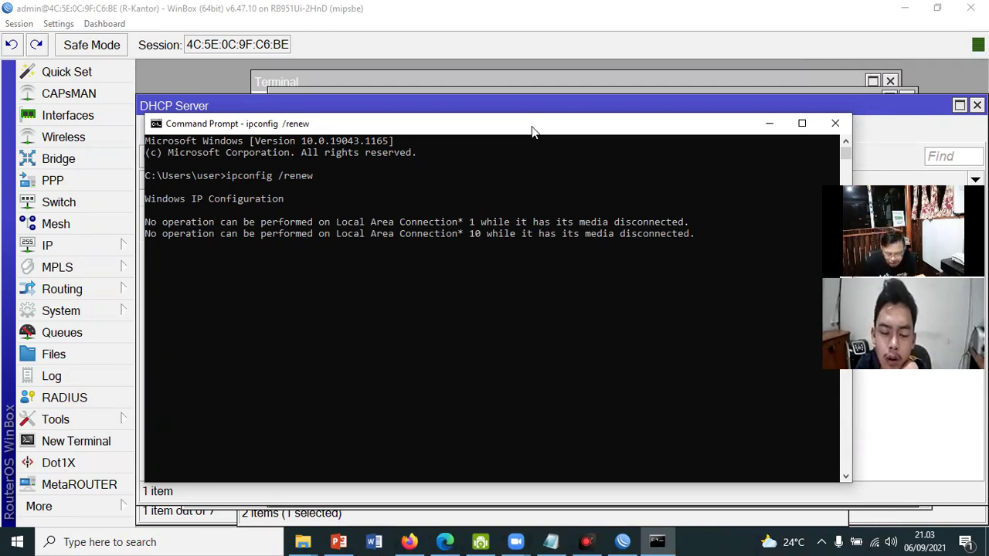
pyautogui.click(569, 306)
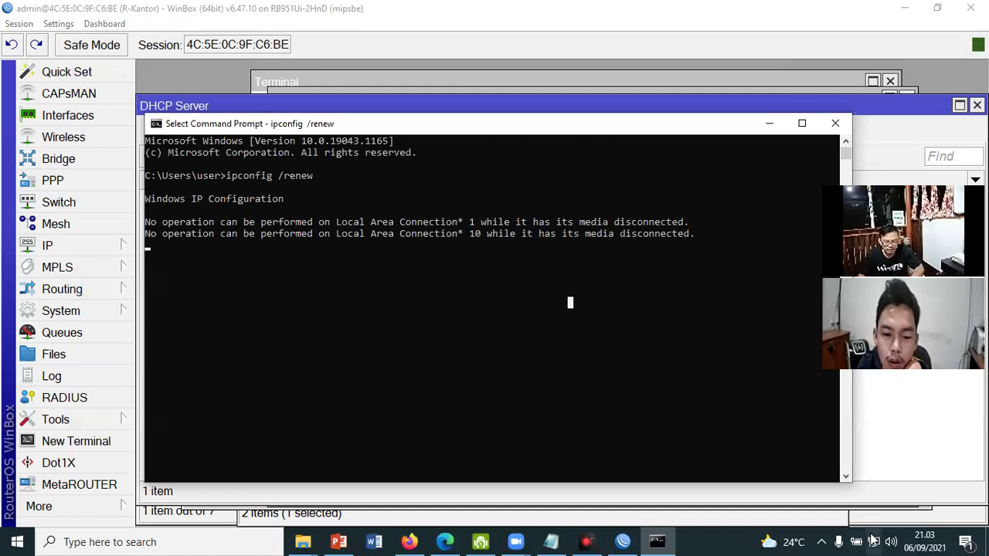
pyautogui.moveTo(872, 541)
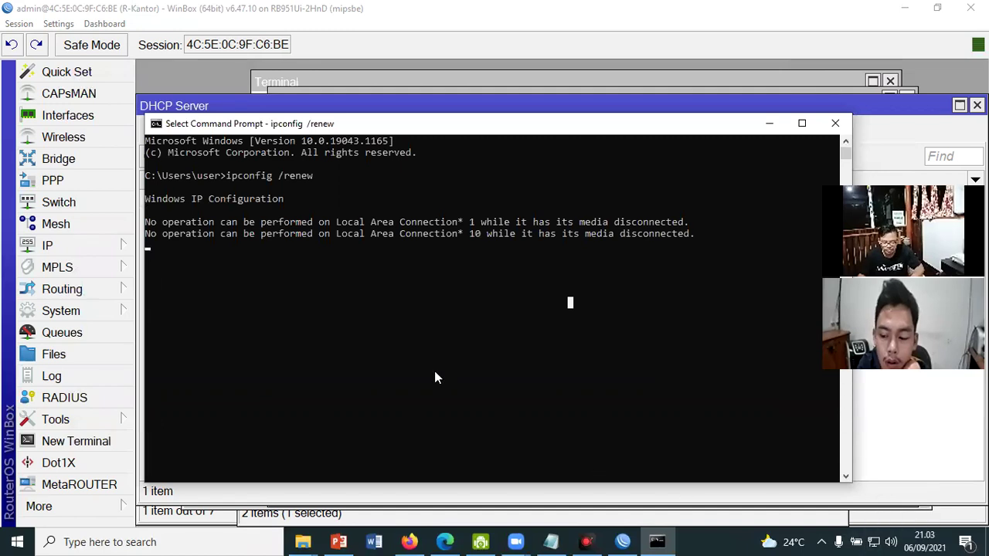
pyautogui.press('Return')
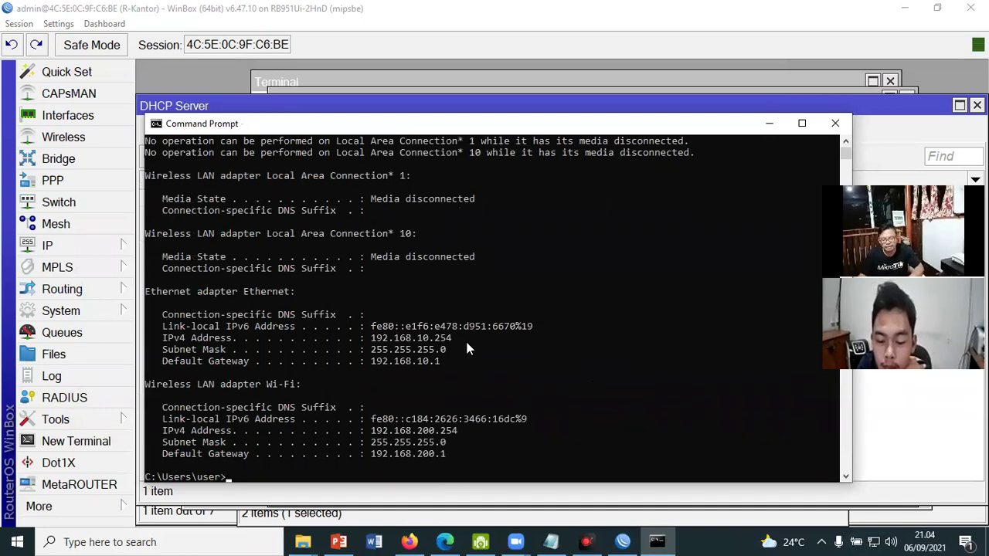
# Test the computer's connection by pinging the modem at 192.168.1.1 and google.com.
pyautogui.write('ping')
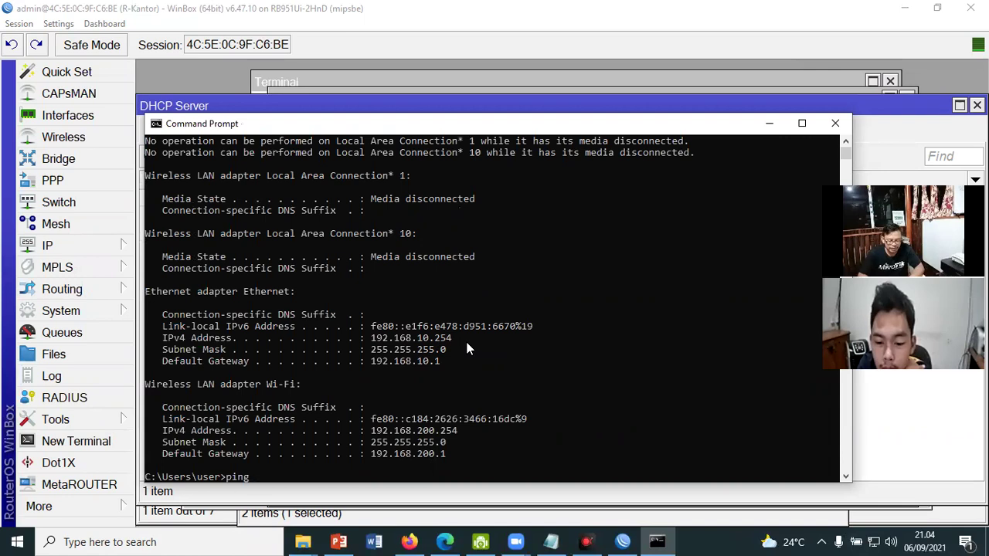
pyautogui.write(' 19')
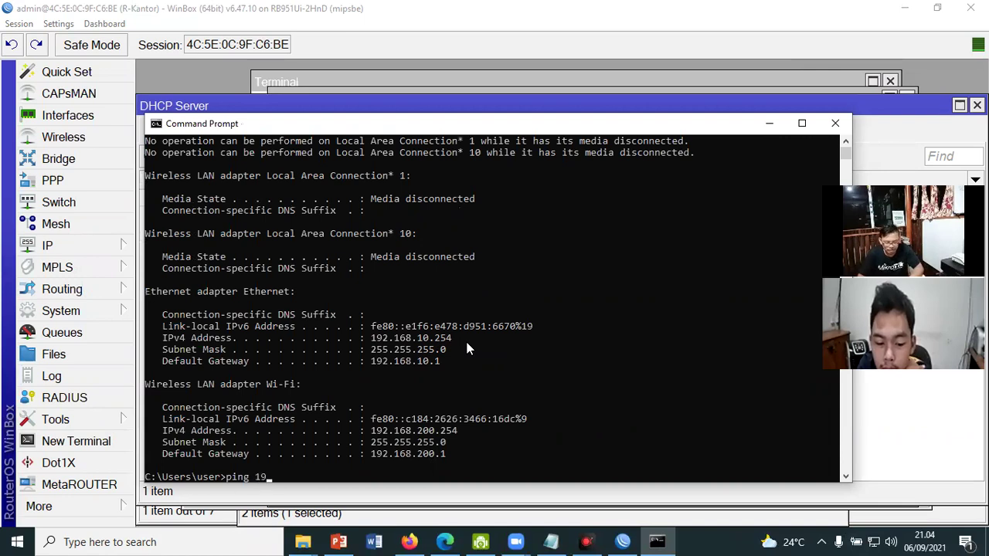
pyautogui.write('2.168')
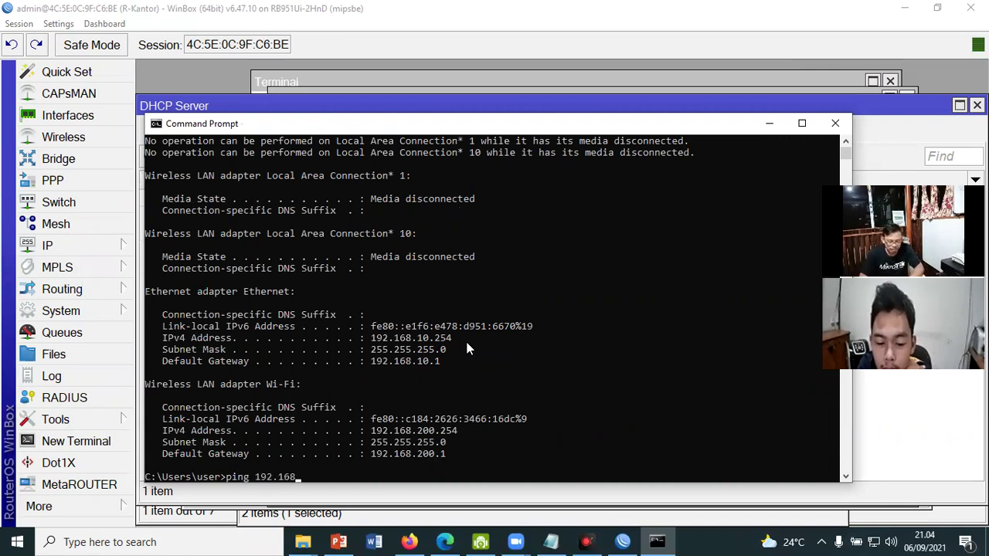
pyautogui.write('.1.1')
pyautogui.press('Return')
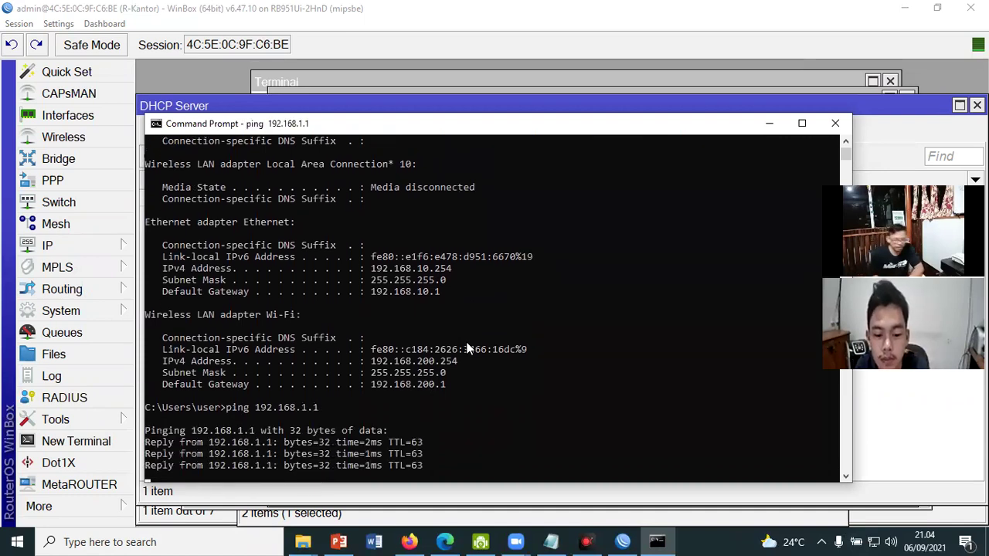
pyautogui.write('ping google.com')
pyautogui.press('Return')
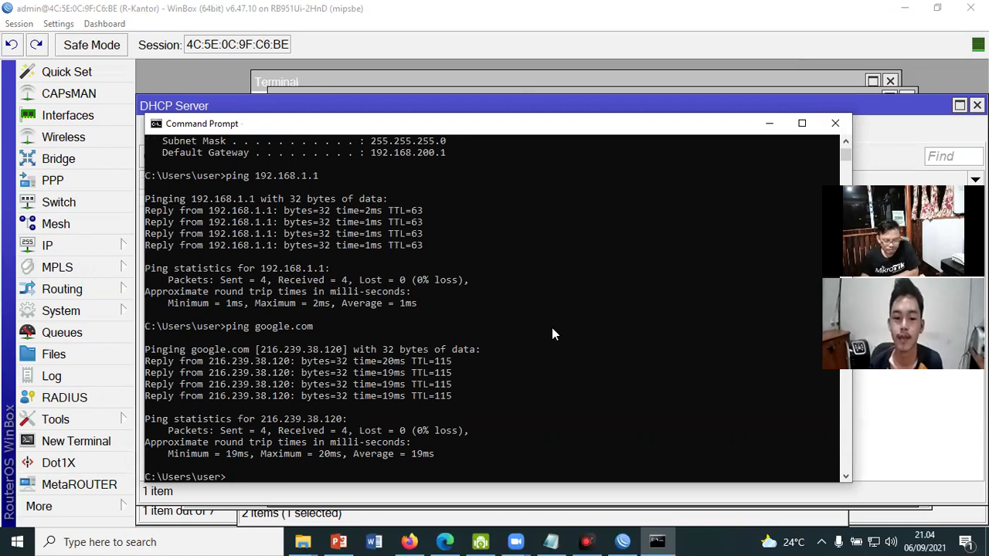
# Clear the recalled ping command and run ipconfig to check the computer's IP configuration.
pyautogui.press('Up')
pyautogui.press('Up')
pyautogui.press('BackSpace')
pyautogui.press('BackSpace')
pyautogui.press('BackSpace')
pyautogui.press('BackSpace')
pyautogui.press('BackSpace')
pyautogui.press('BackSpace')
pyautogui.press('BackSpace')
pyautogui.press('BackSpace')
pyautogui.press('BackSpace')
pyautogui.press('BackSpace')
pyautogui.press('BackSpace')
pyautogui.press('BackSpace')
pyautogui.press('BackSpace')
pyautogui.press('BackSpace')
pyautogui.press('BackSpace')
pyautogui.press('BackSpace')
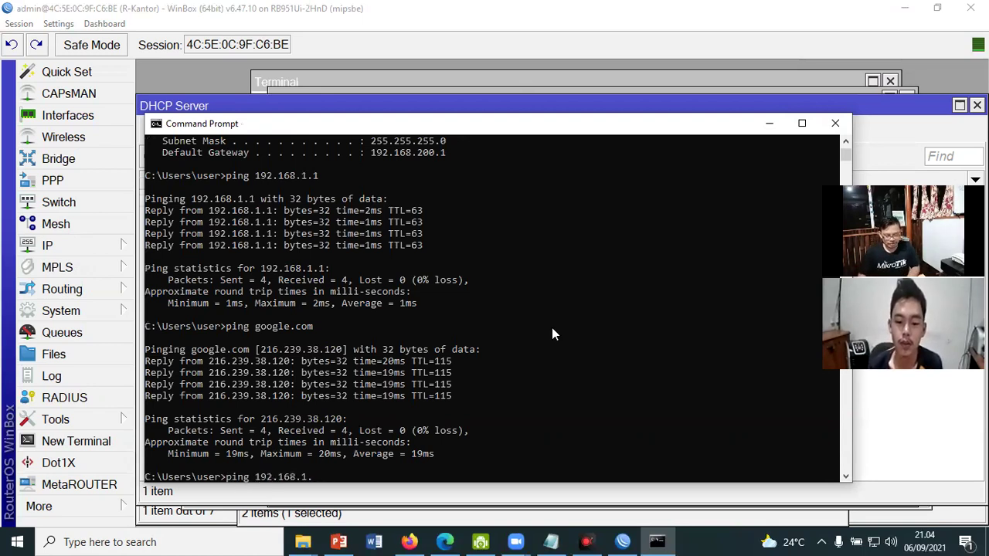
pyautogui.write('ipc')
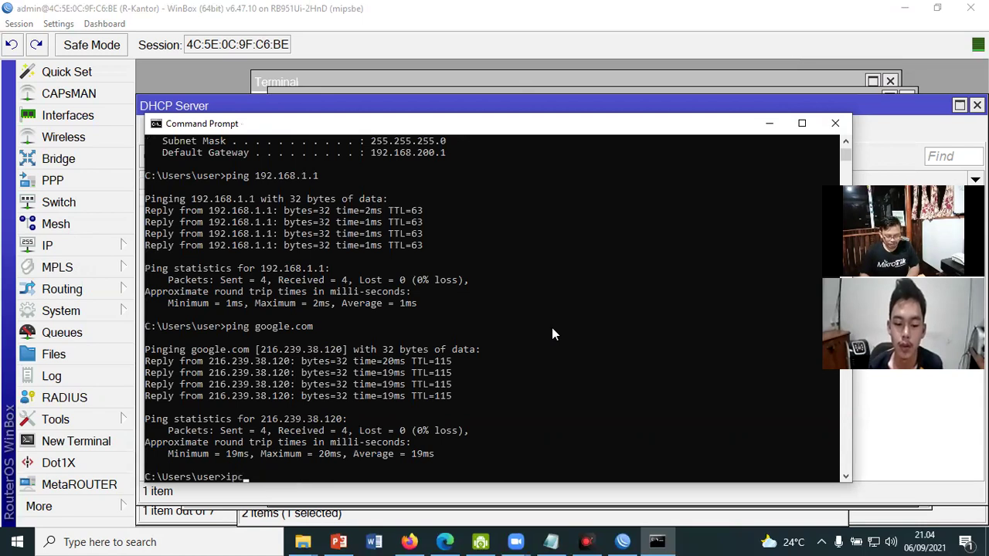
pyautogui.write('onfig')
pyautogui.press('Return')
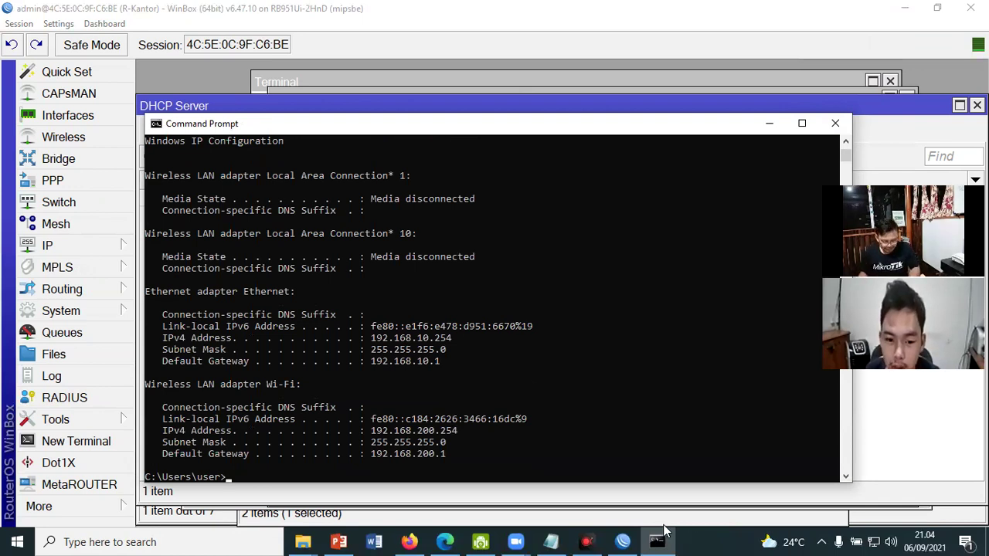
# Switch to the case-study PDF in Edge and highlight the first three items of the Langkah Konfigurasi list.
pyautogui.click(445, 541)
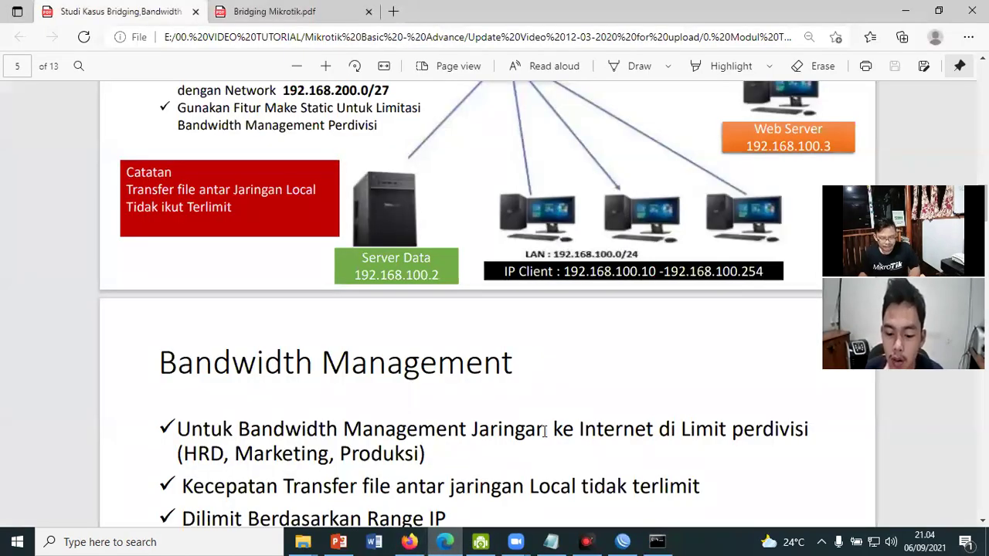
pyautogui.scroll(-10, 558, 398)
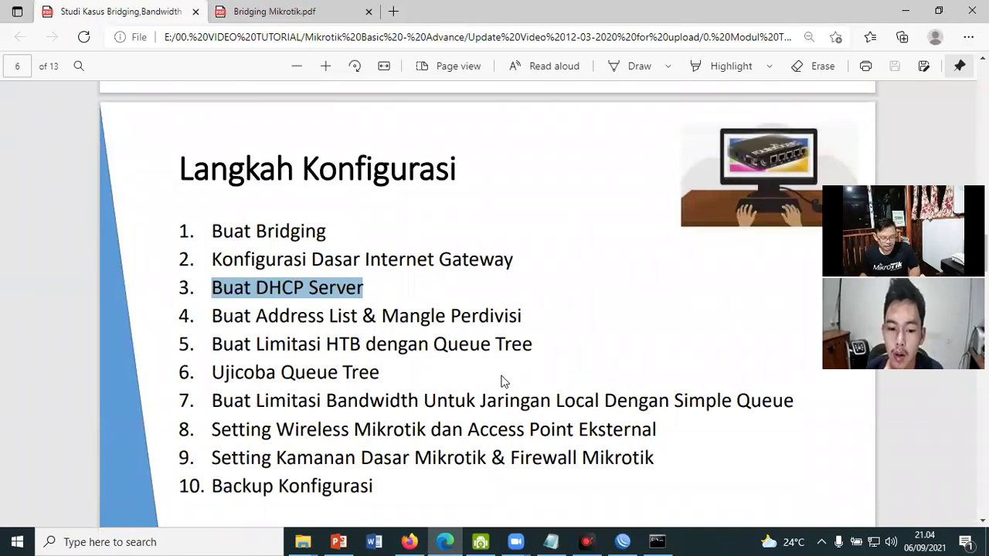
pyautogui.click(215, 233)
pyautogui.moveTo(214, 234); pyautogui.dragTo(371, 287)
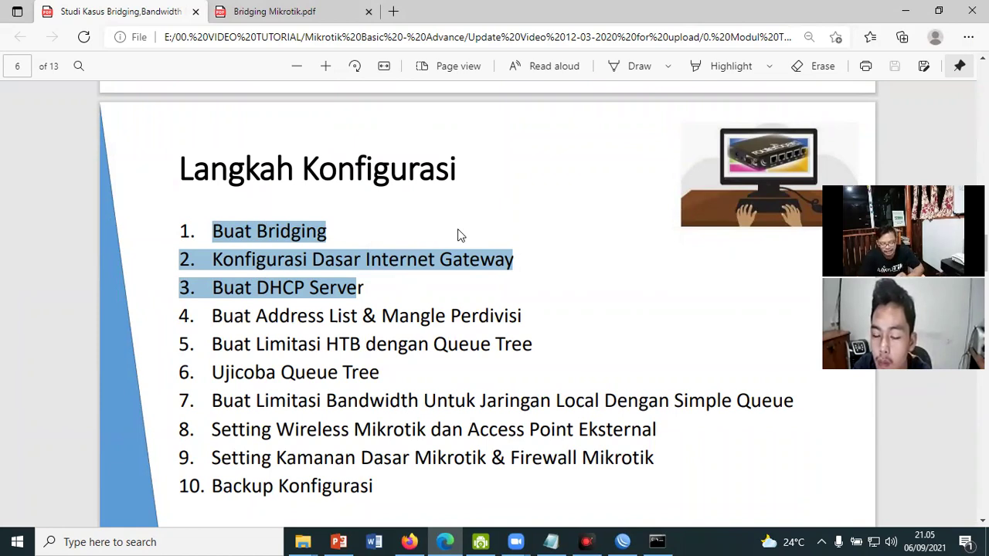
# Switch to WinBox and compare the Simple Queues and Queue Tree lists in the router's queue settings.
pyautogui.click(622, 541)
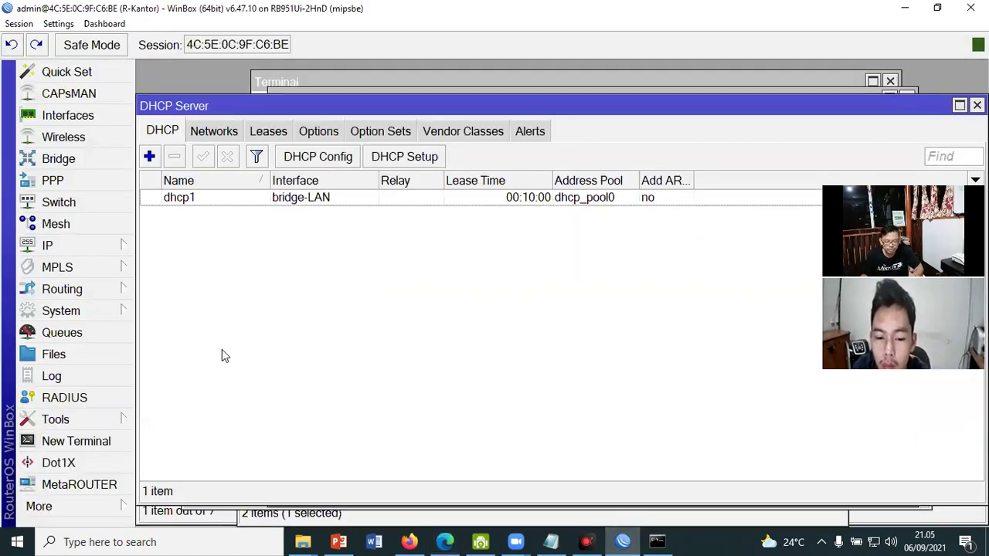
pyautogui.click(62, 335)
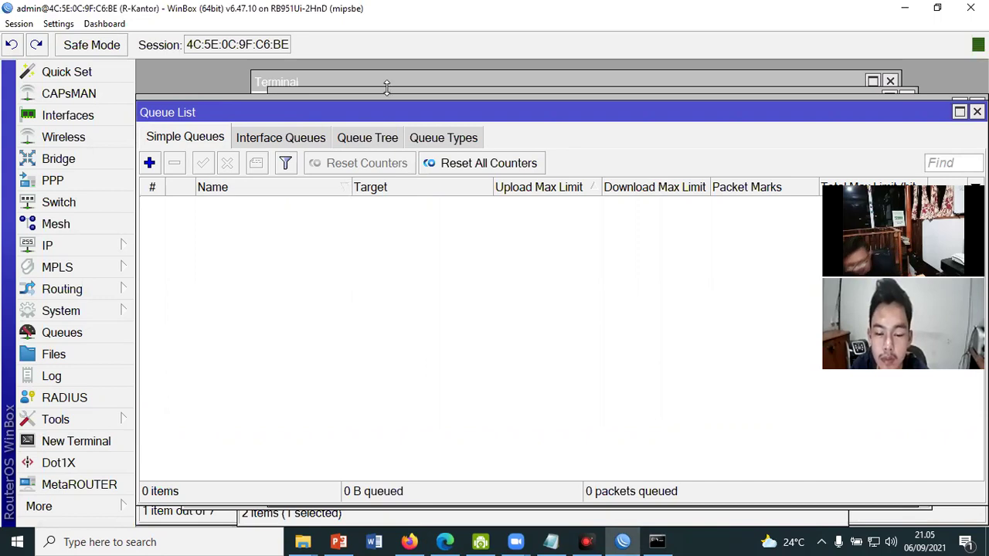
pyautogui.click(389, 138)
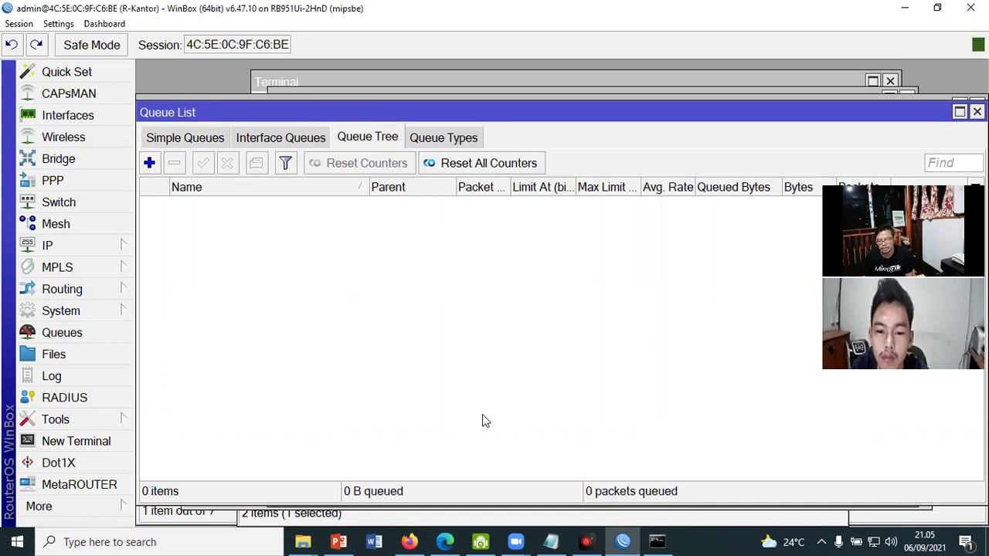
pyautogui.click(192, 137)
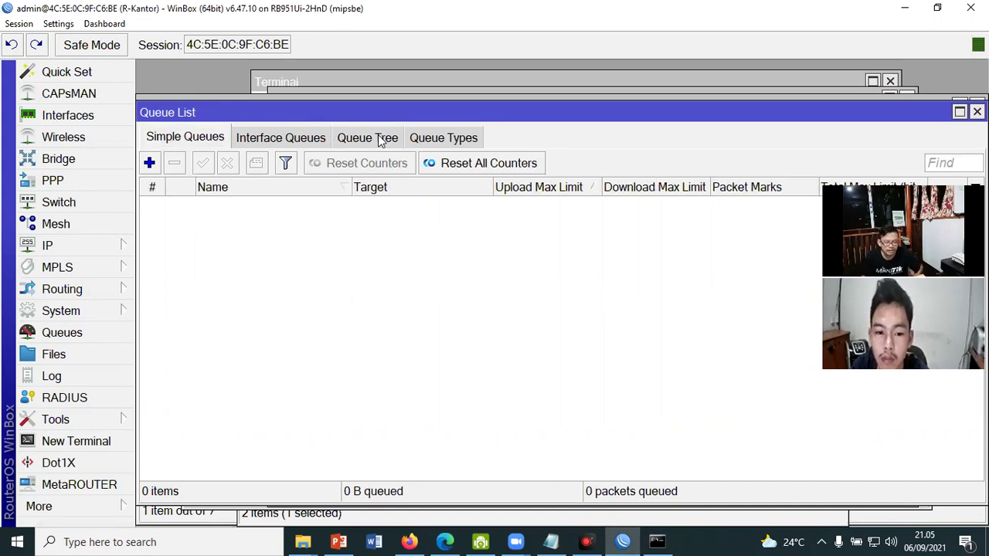
pyautogui.click(384, 138)
pyautogui.click(180, 139)
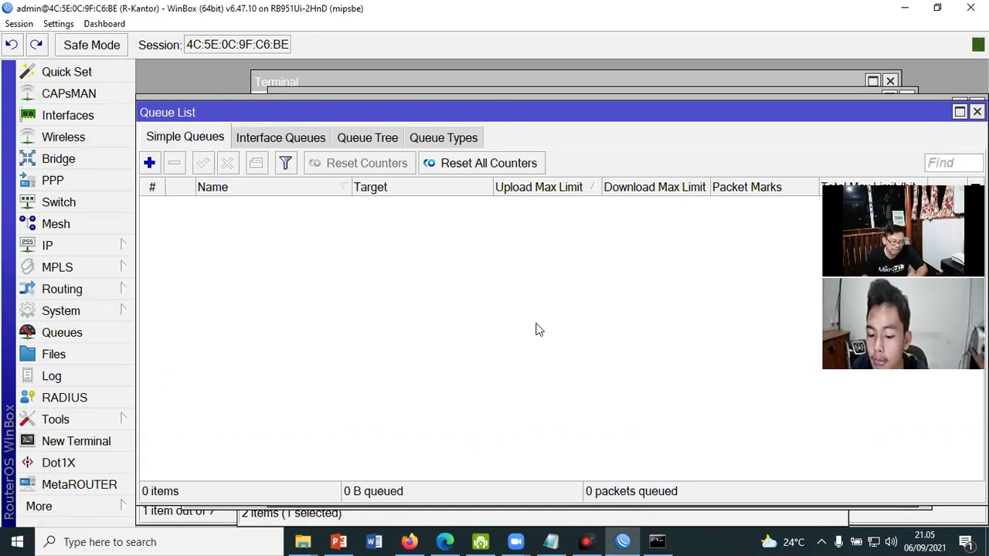
# Review the router's bridge setup, examining the ether2-LAN and ether3-Web Server ports and the bridge-LAN entry.
pyautogui.click(67, 116)
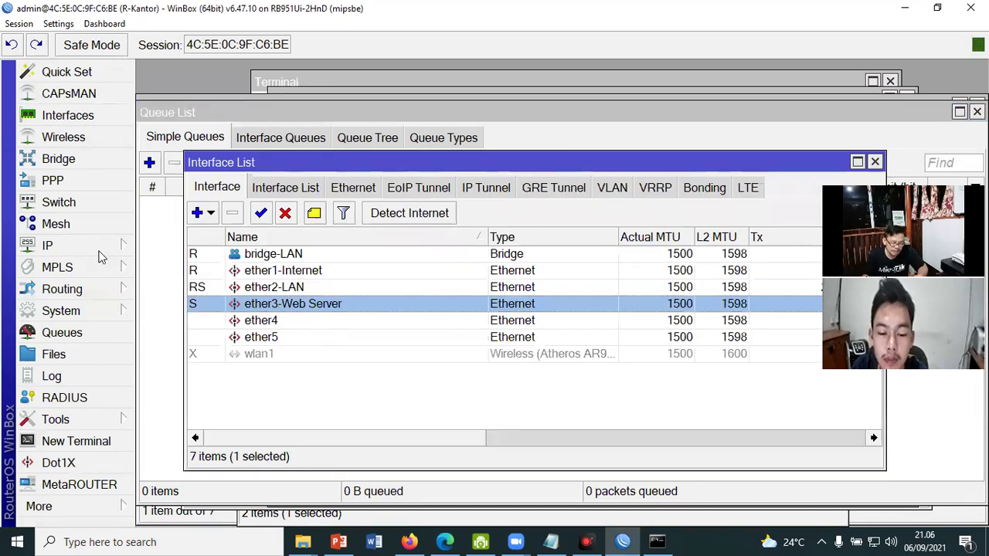
pyautogui.click(59, 159)
pyautogui.click(204, 153)
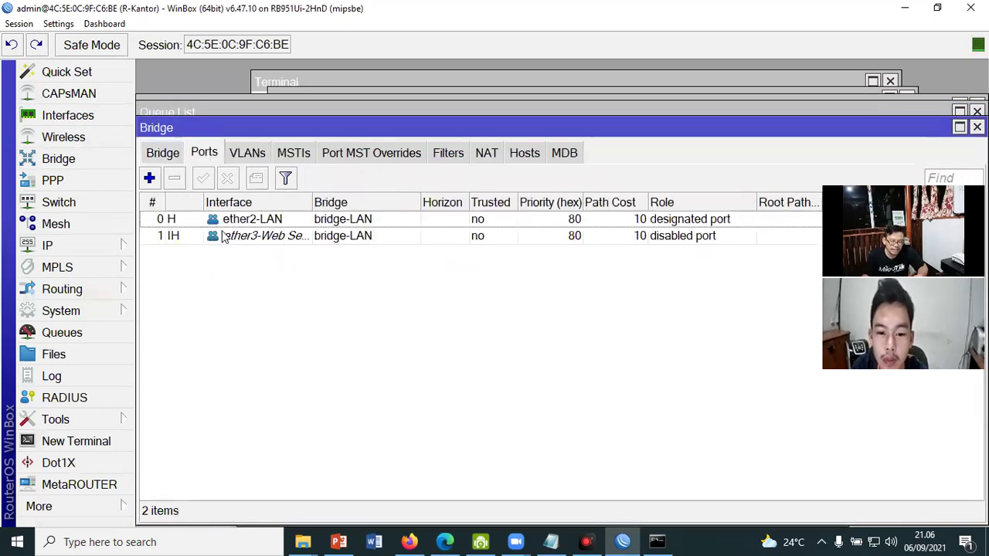
pyautogui.click(247, 224)
pyautogui.click(249, 239)
pyautogui.click(252, 222)
pyautogui.click(255, 238)
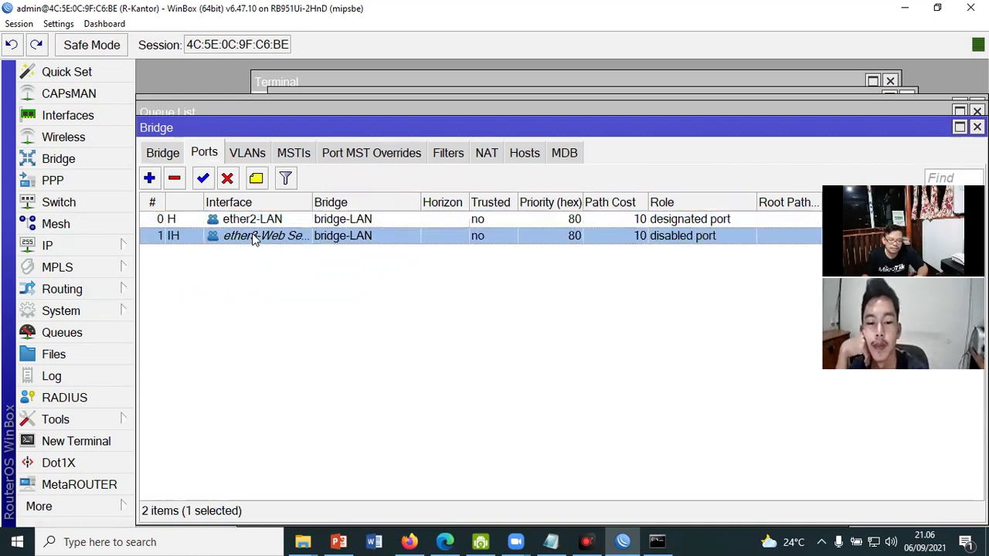
pyautogui.click(167, 152)
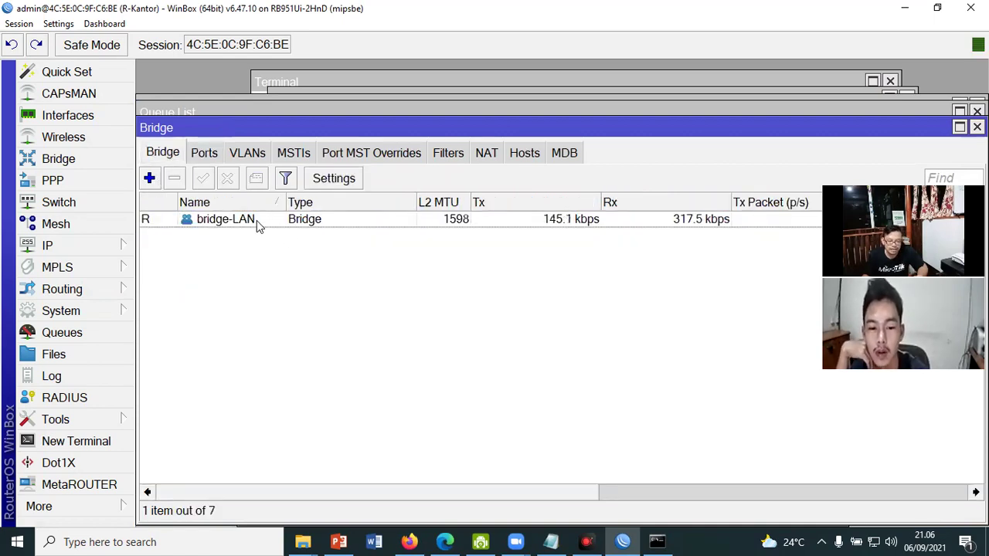
pyautogui.click(260, 223)
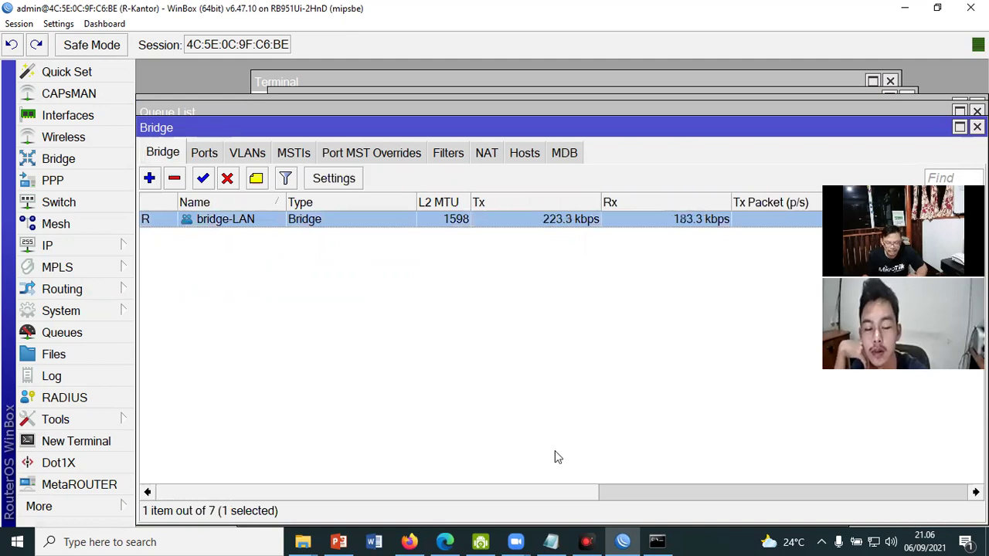
# Switch to Edge and bring up the Bridging Mikrotik.pdf document to read the bridge concept.
pyautogui.click(448, 541)
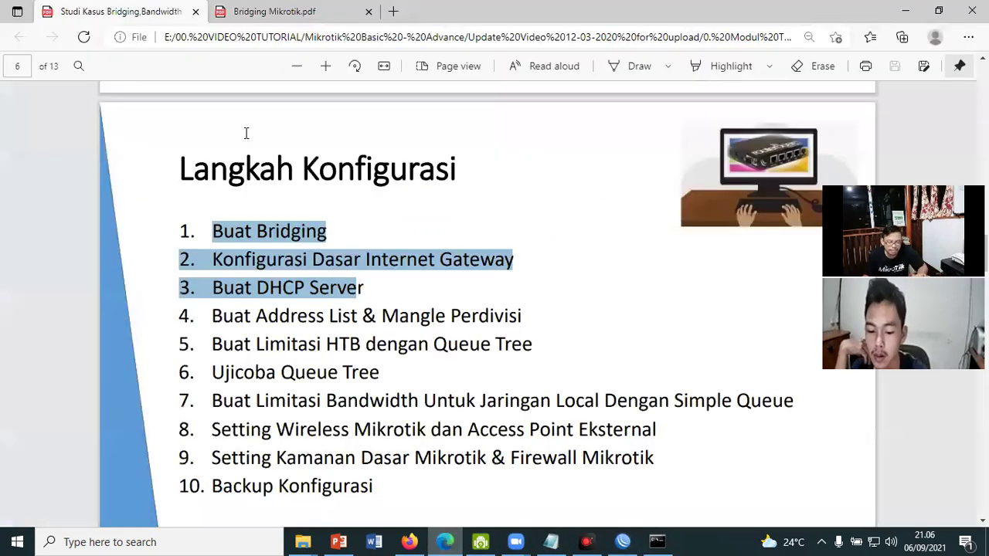
pyautogui.click(274, 11)
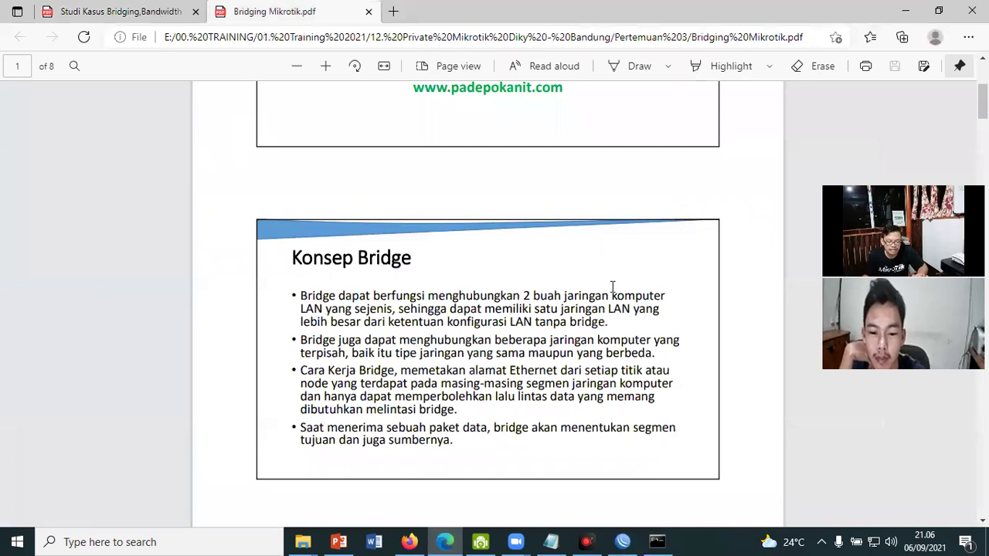